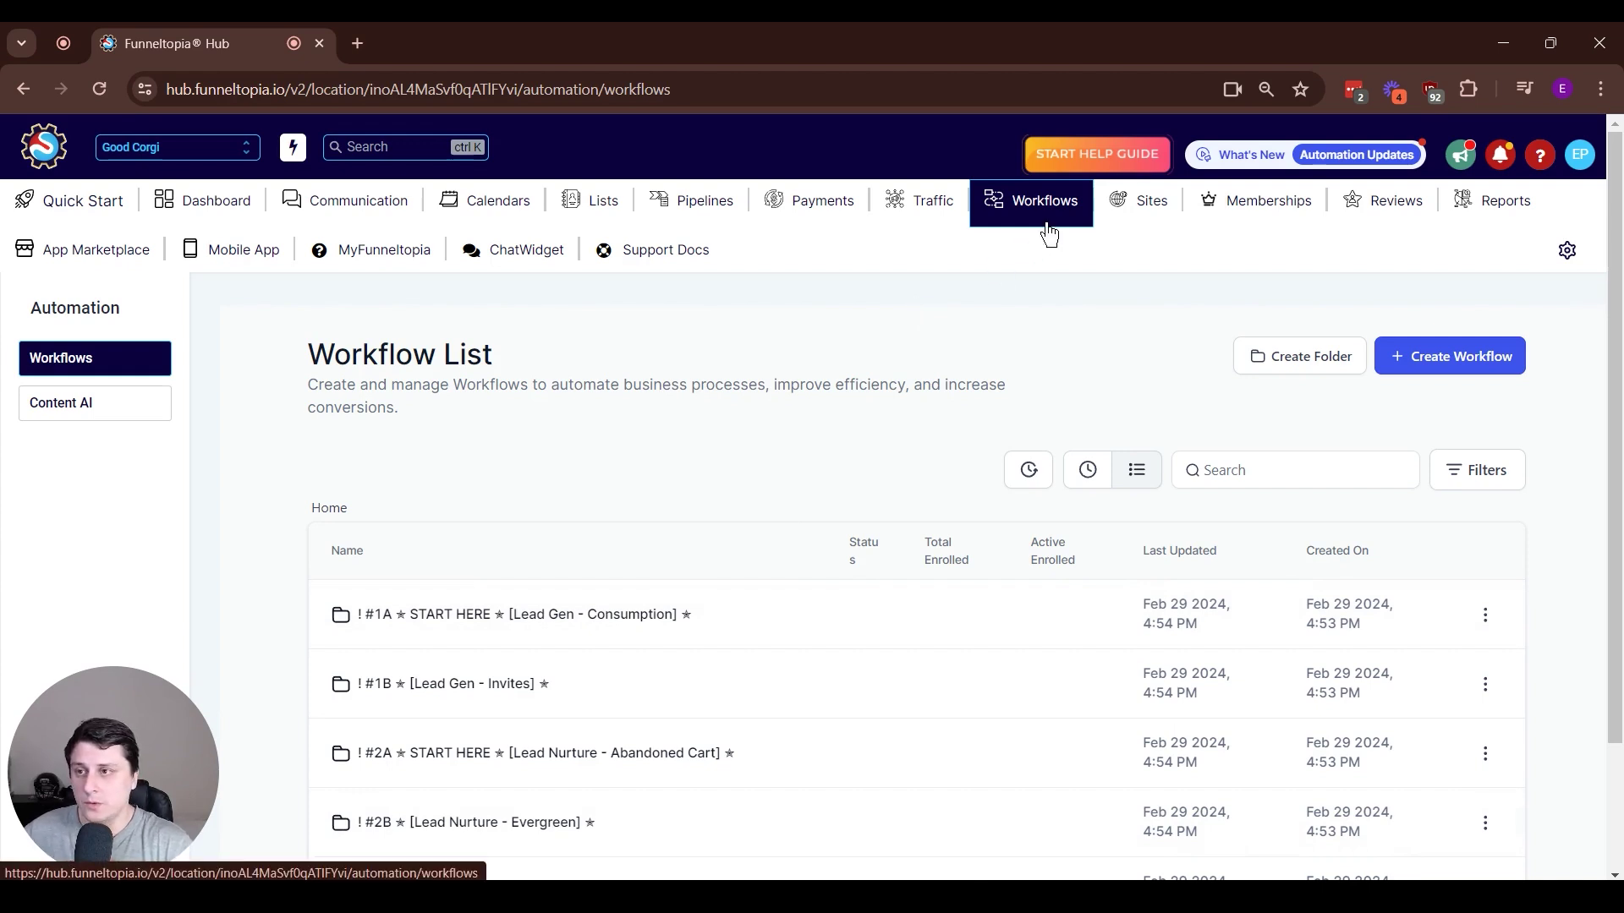
Create a new workflow and give it a Form Submitted trigger
click(1444, 362)
click(1438, 433)
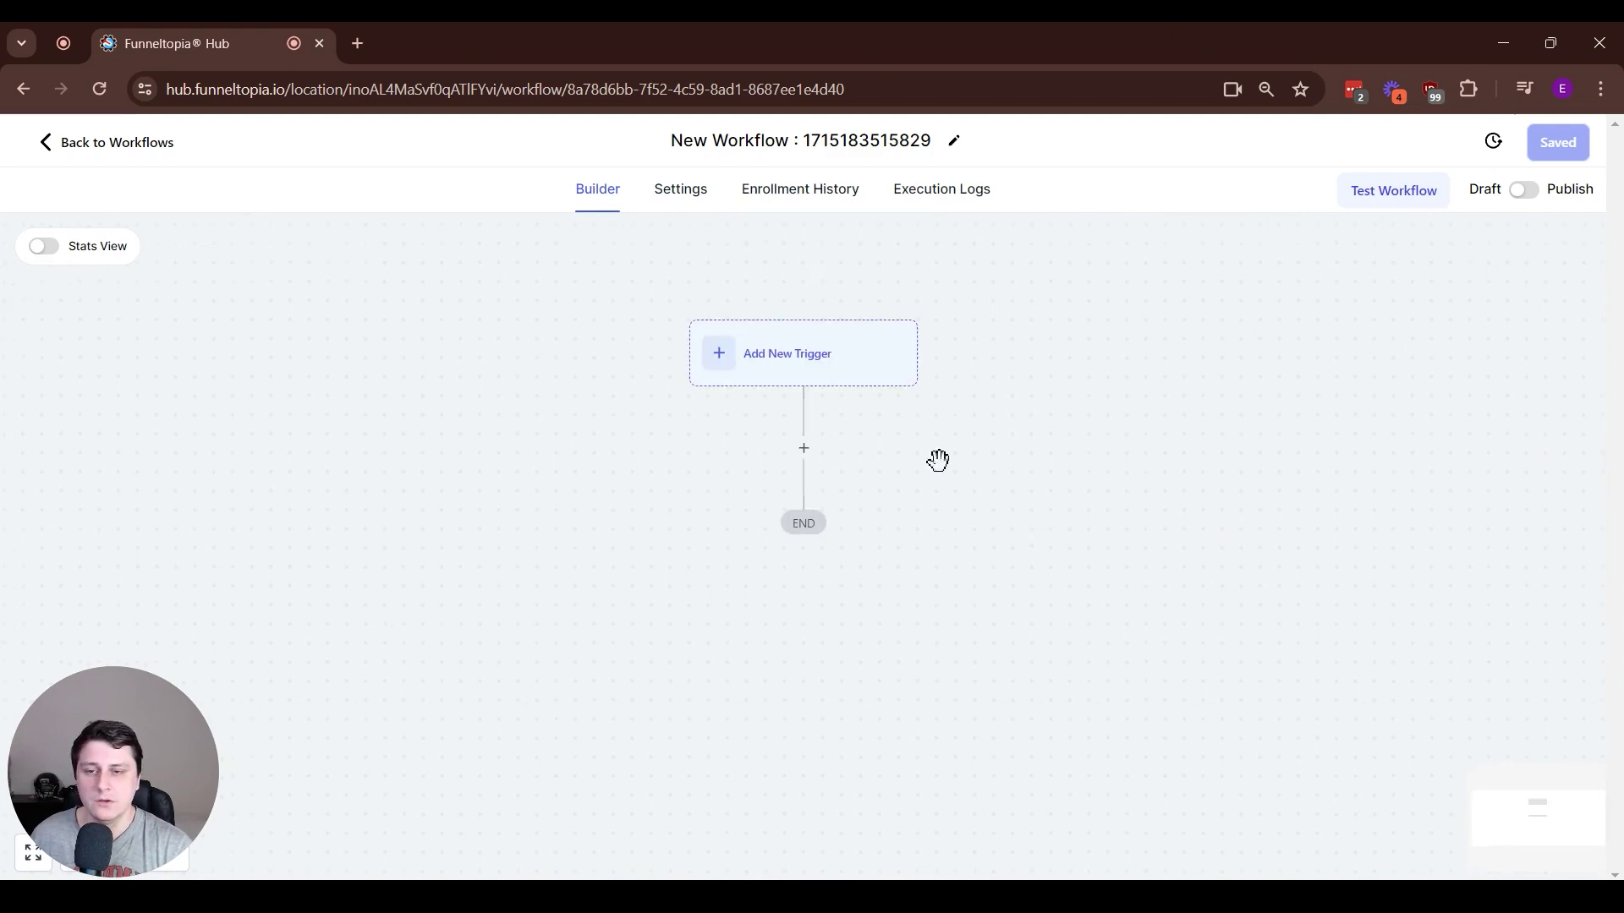
click(814, 358)
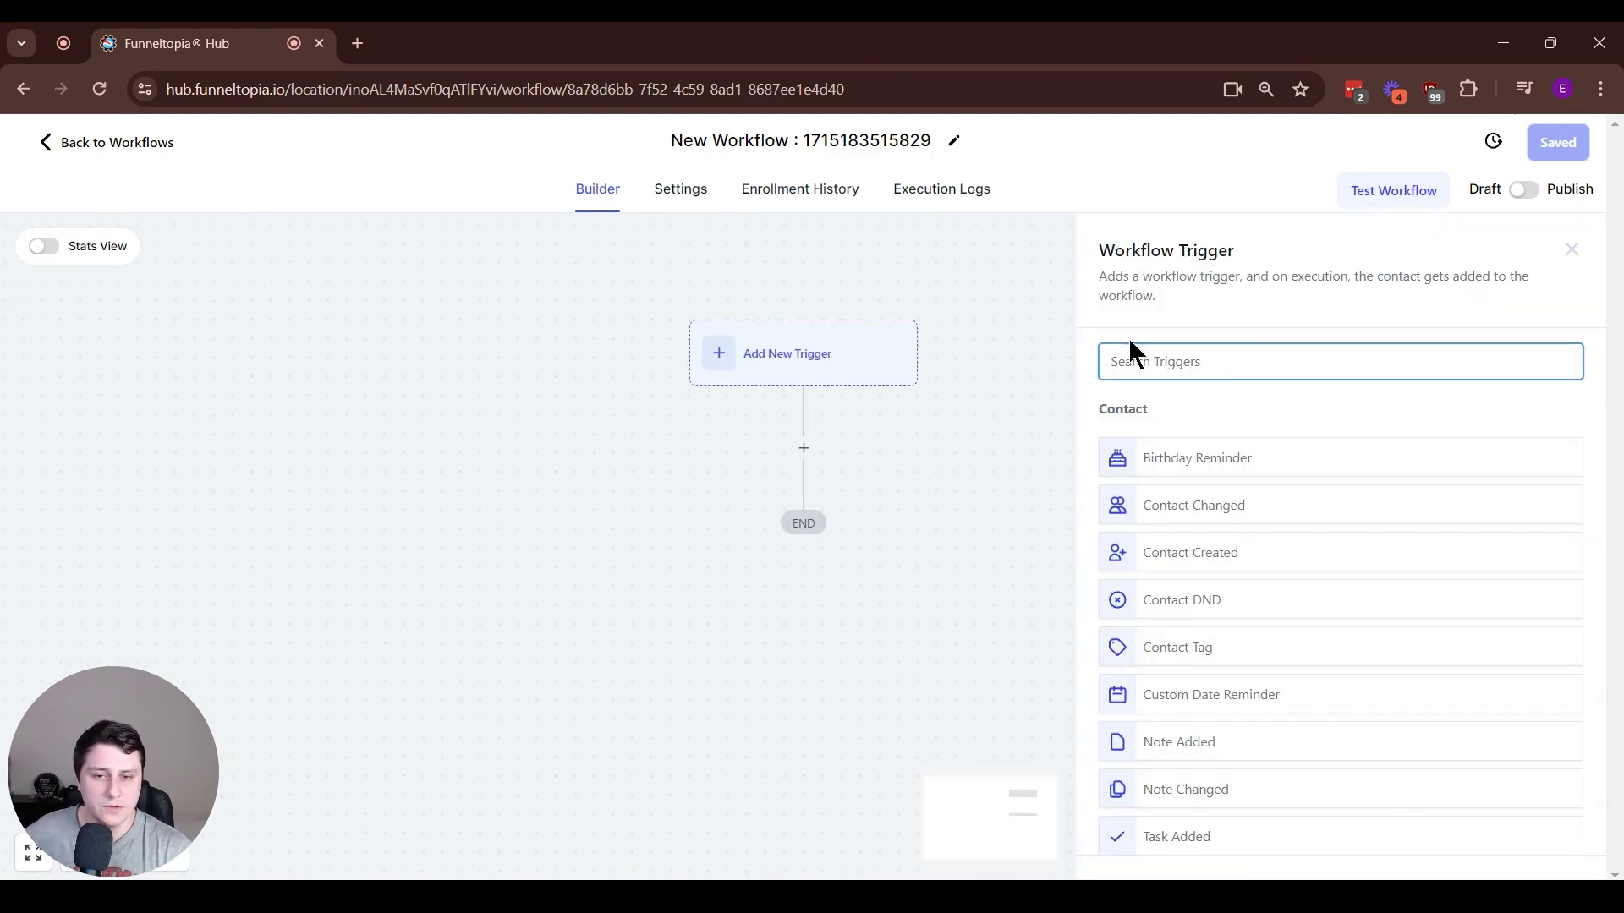
text(form)
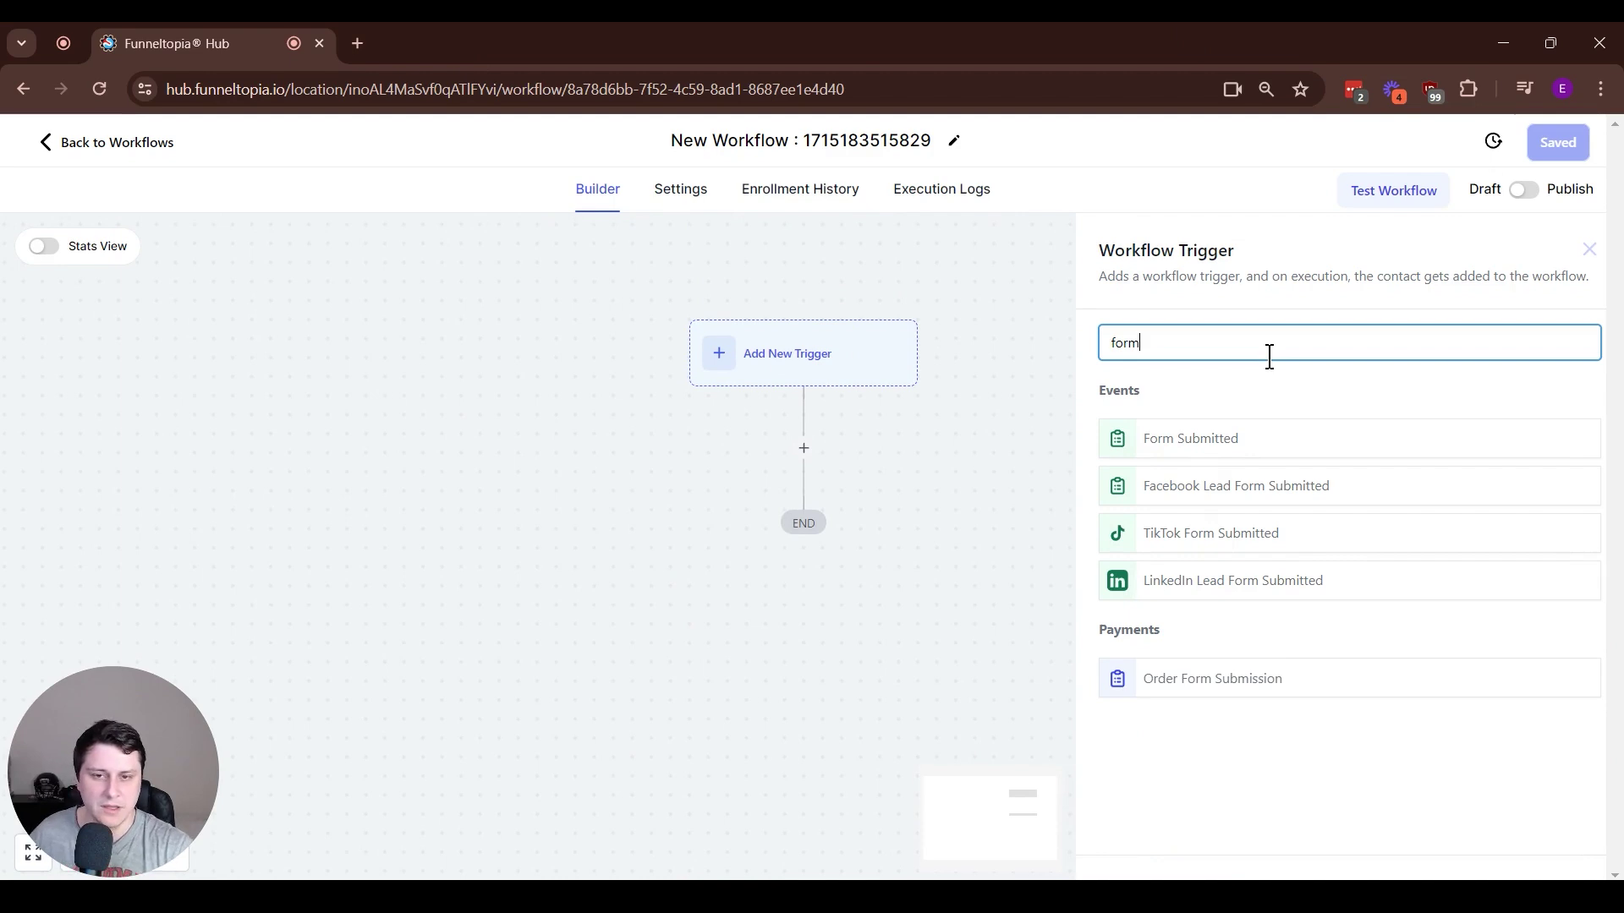
click(1224, 438)
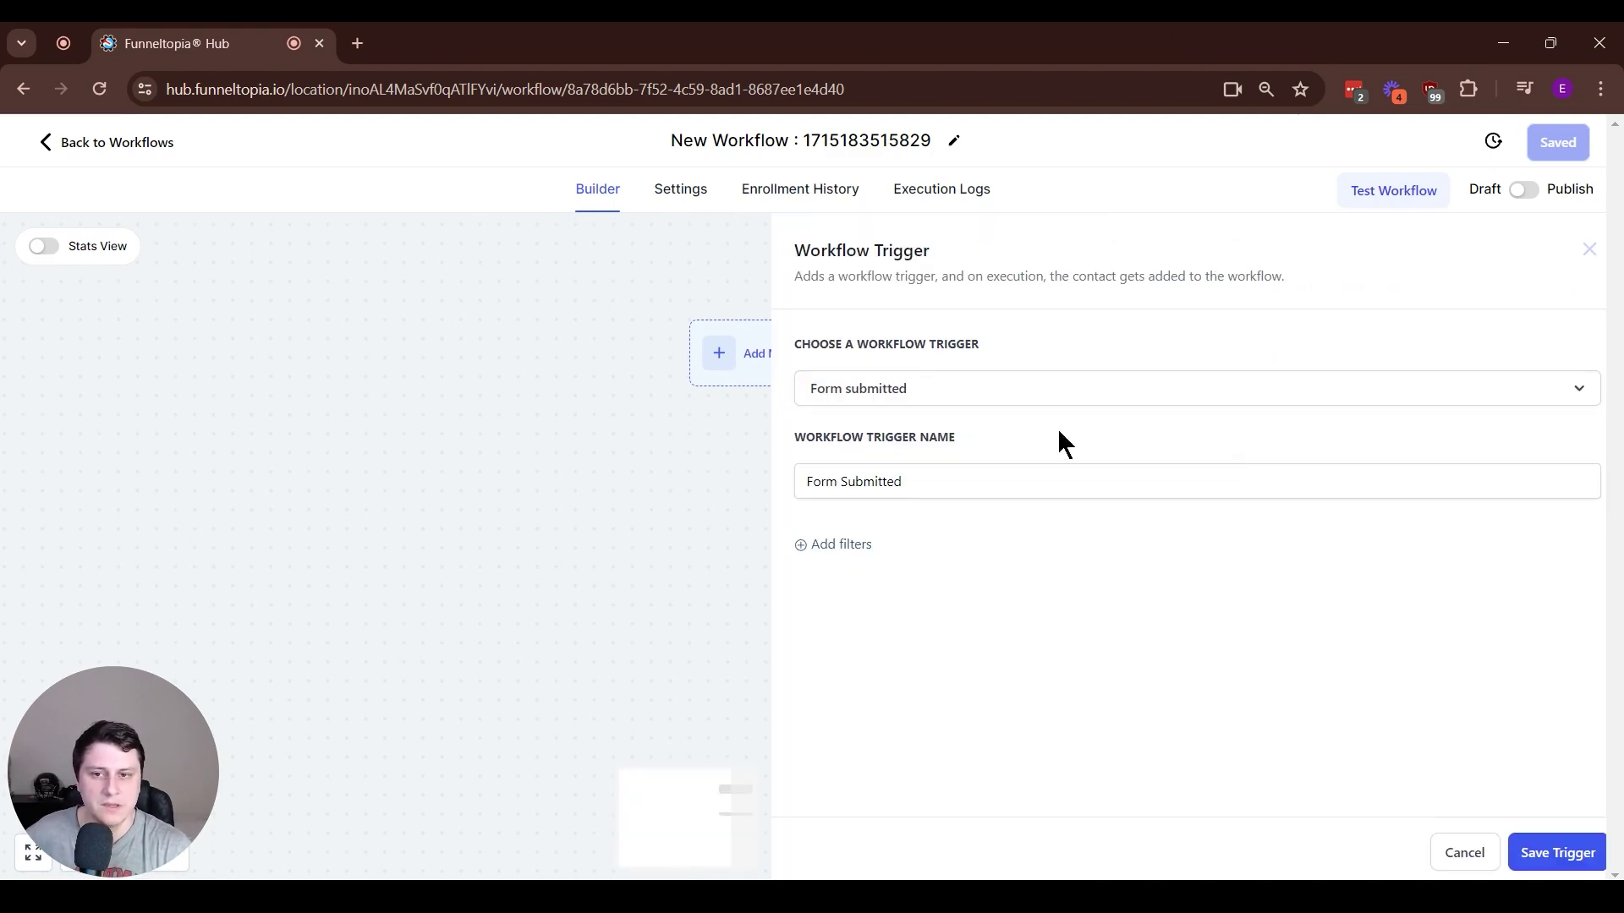
Filter the trigger so that Form is "Free Corgi Pack Community Signup", and save the trigger
click(854, 547)
click(855, 582)
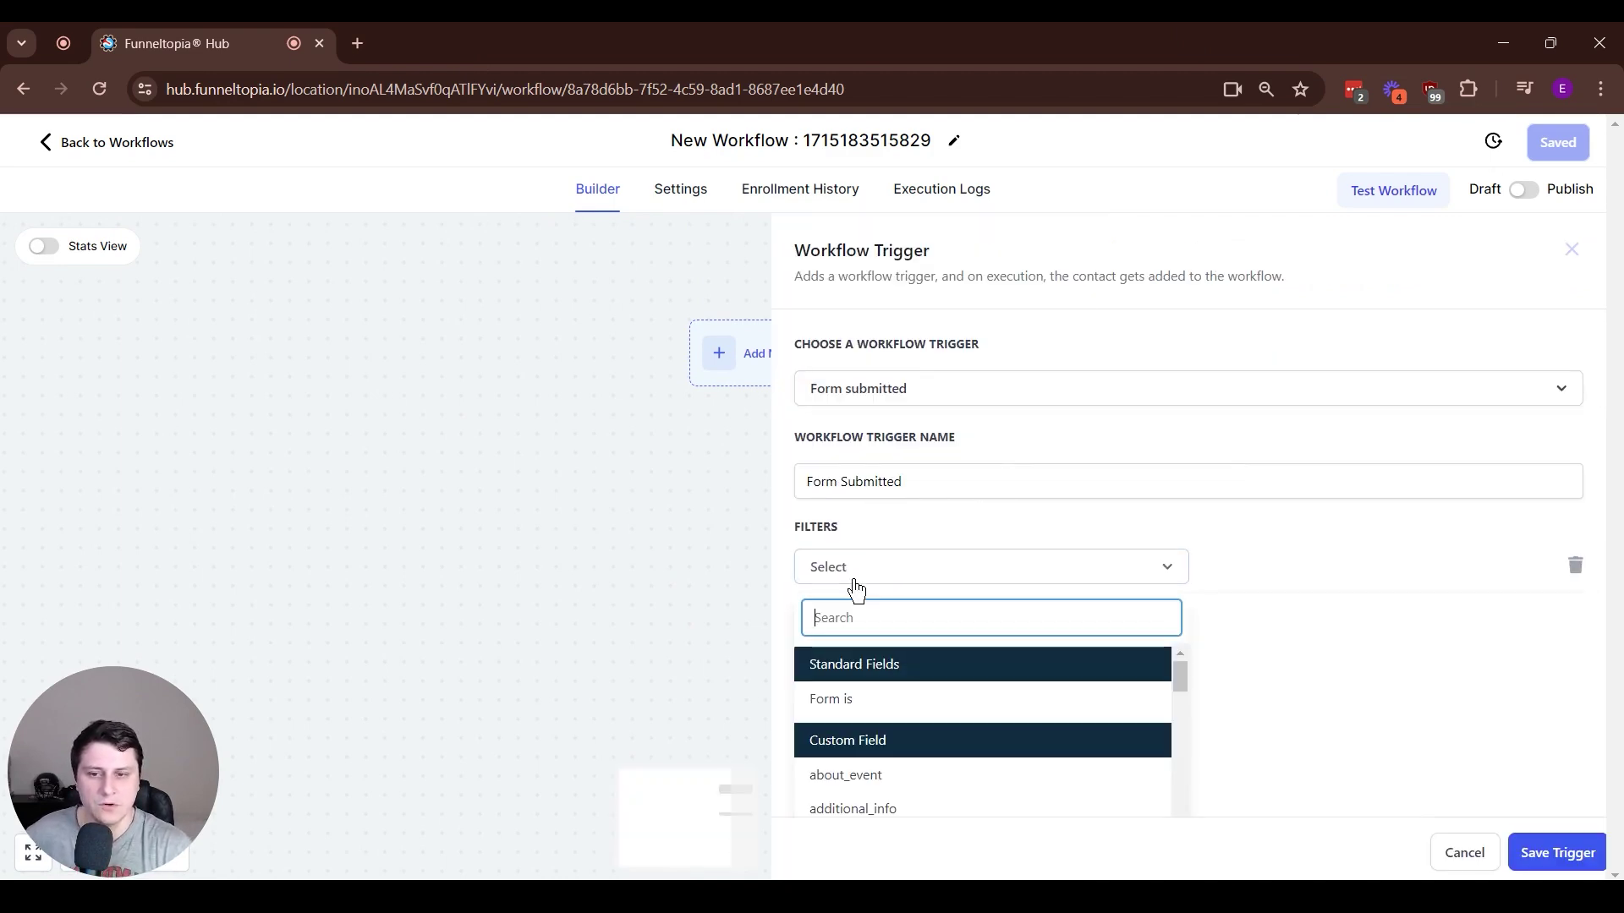
click(854, 702)
click(1229, 584)
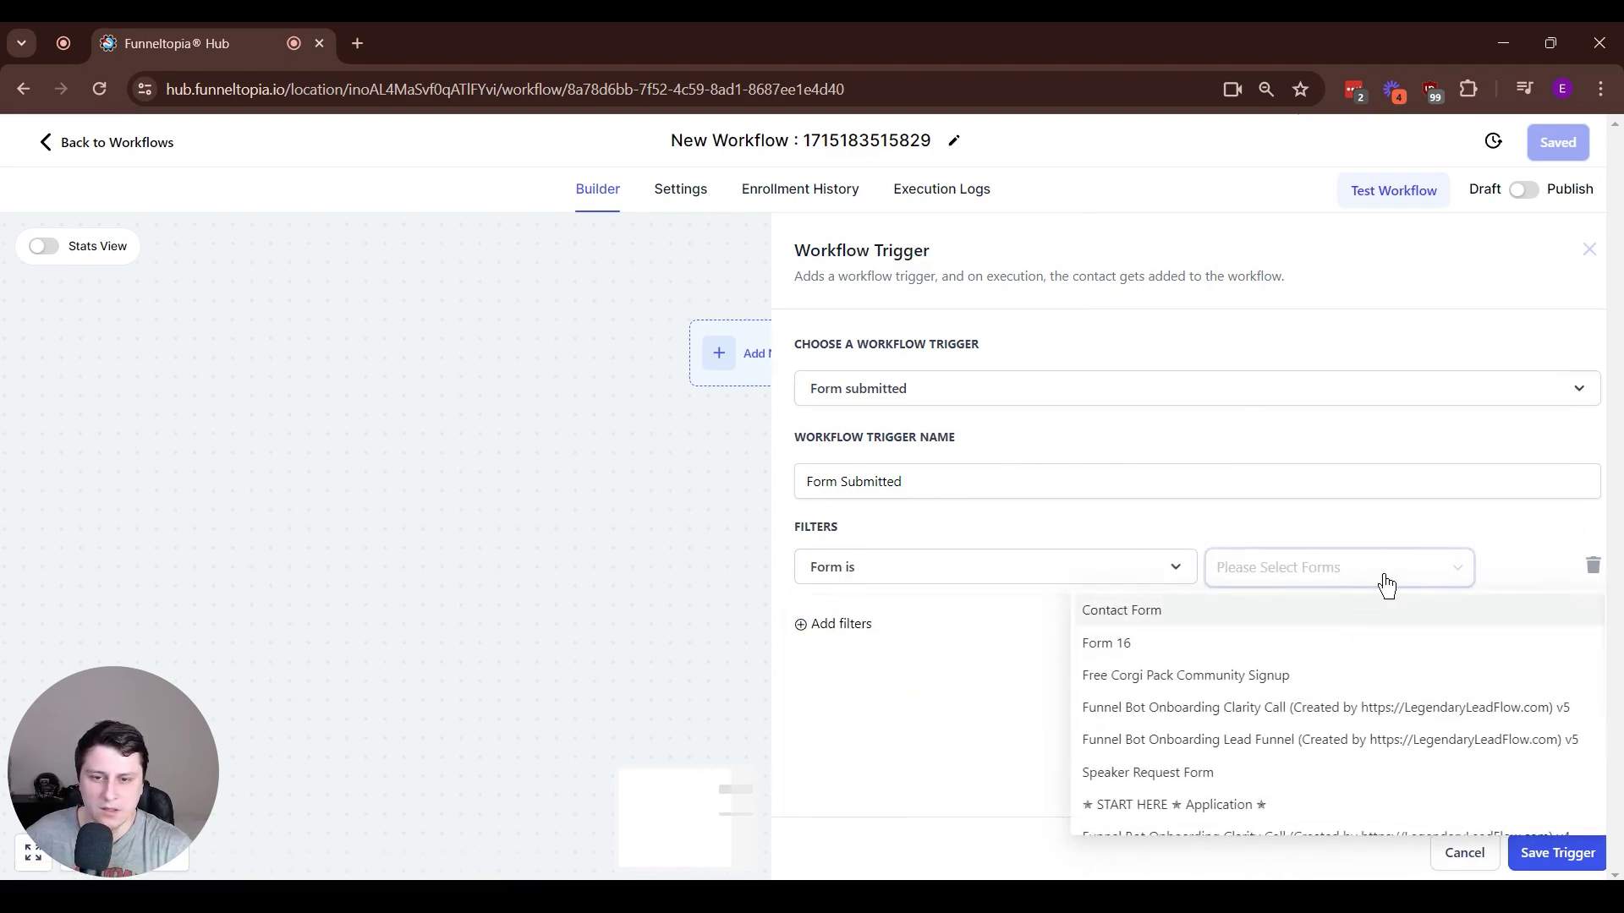
click(1252, 676)
click(919, 781)
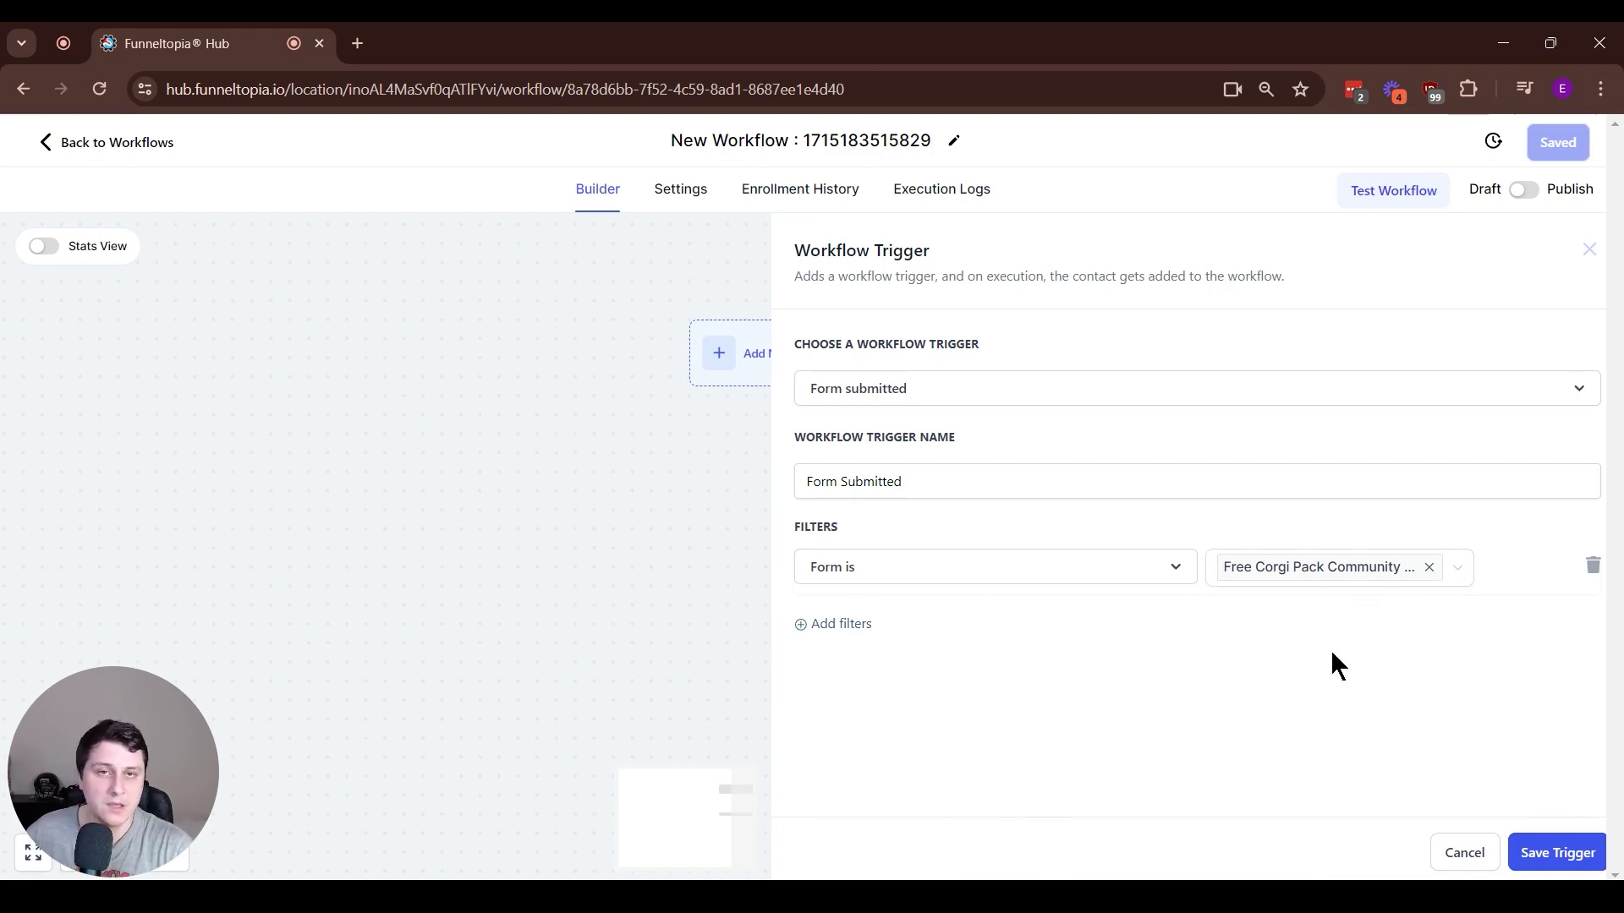
click(1575, 870)
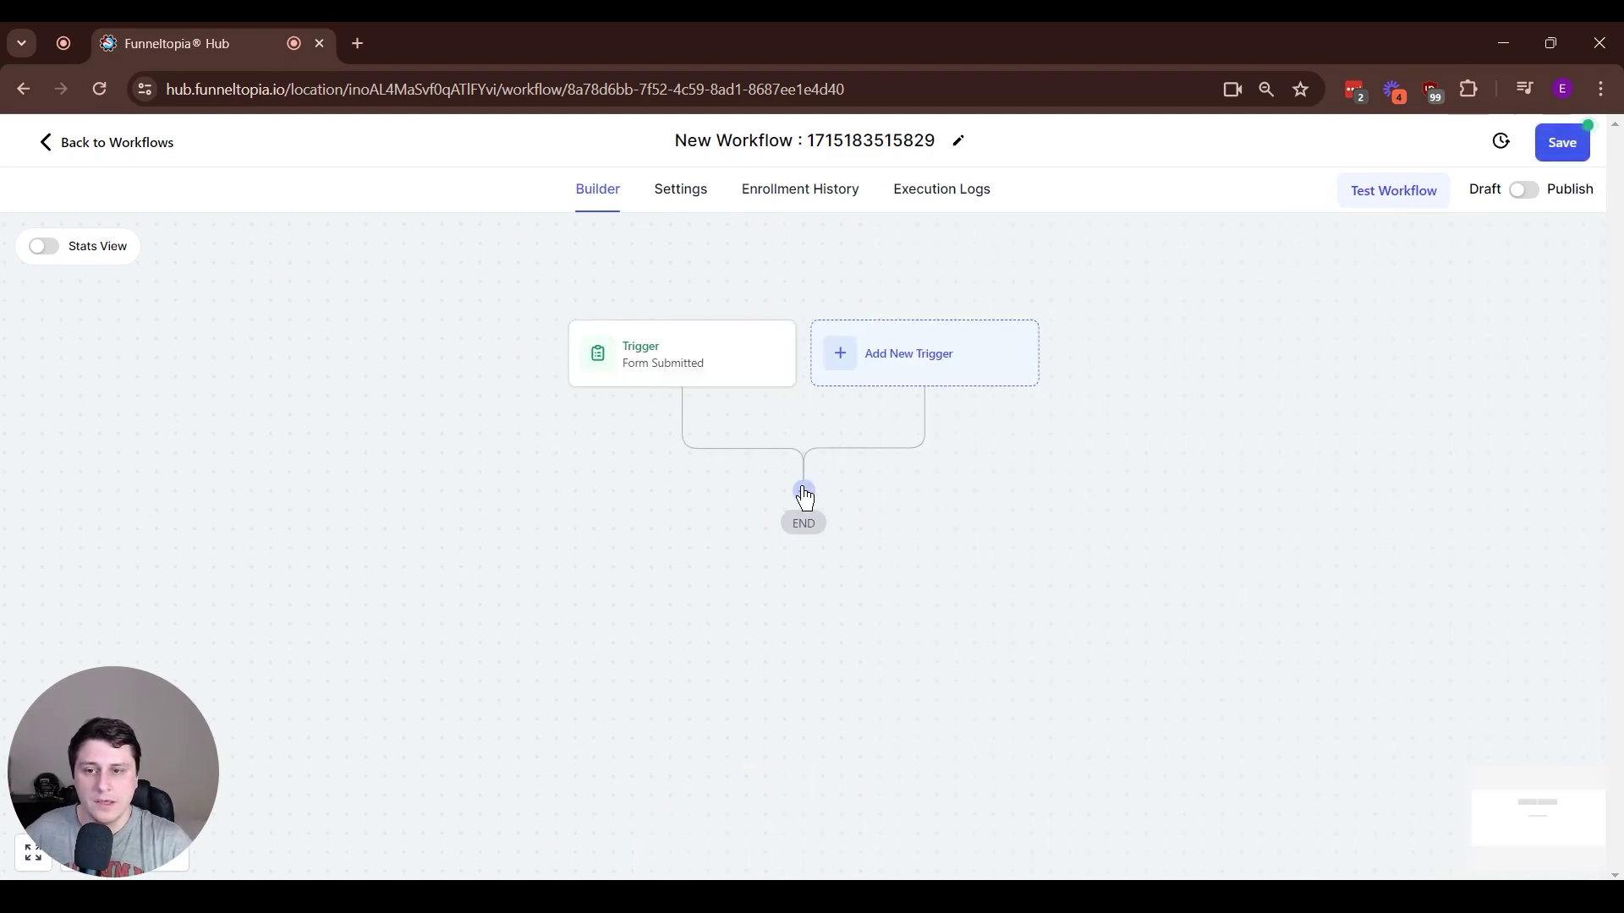
Add a Send Email action after the Form Submitted trigger
click(803, 493)
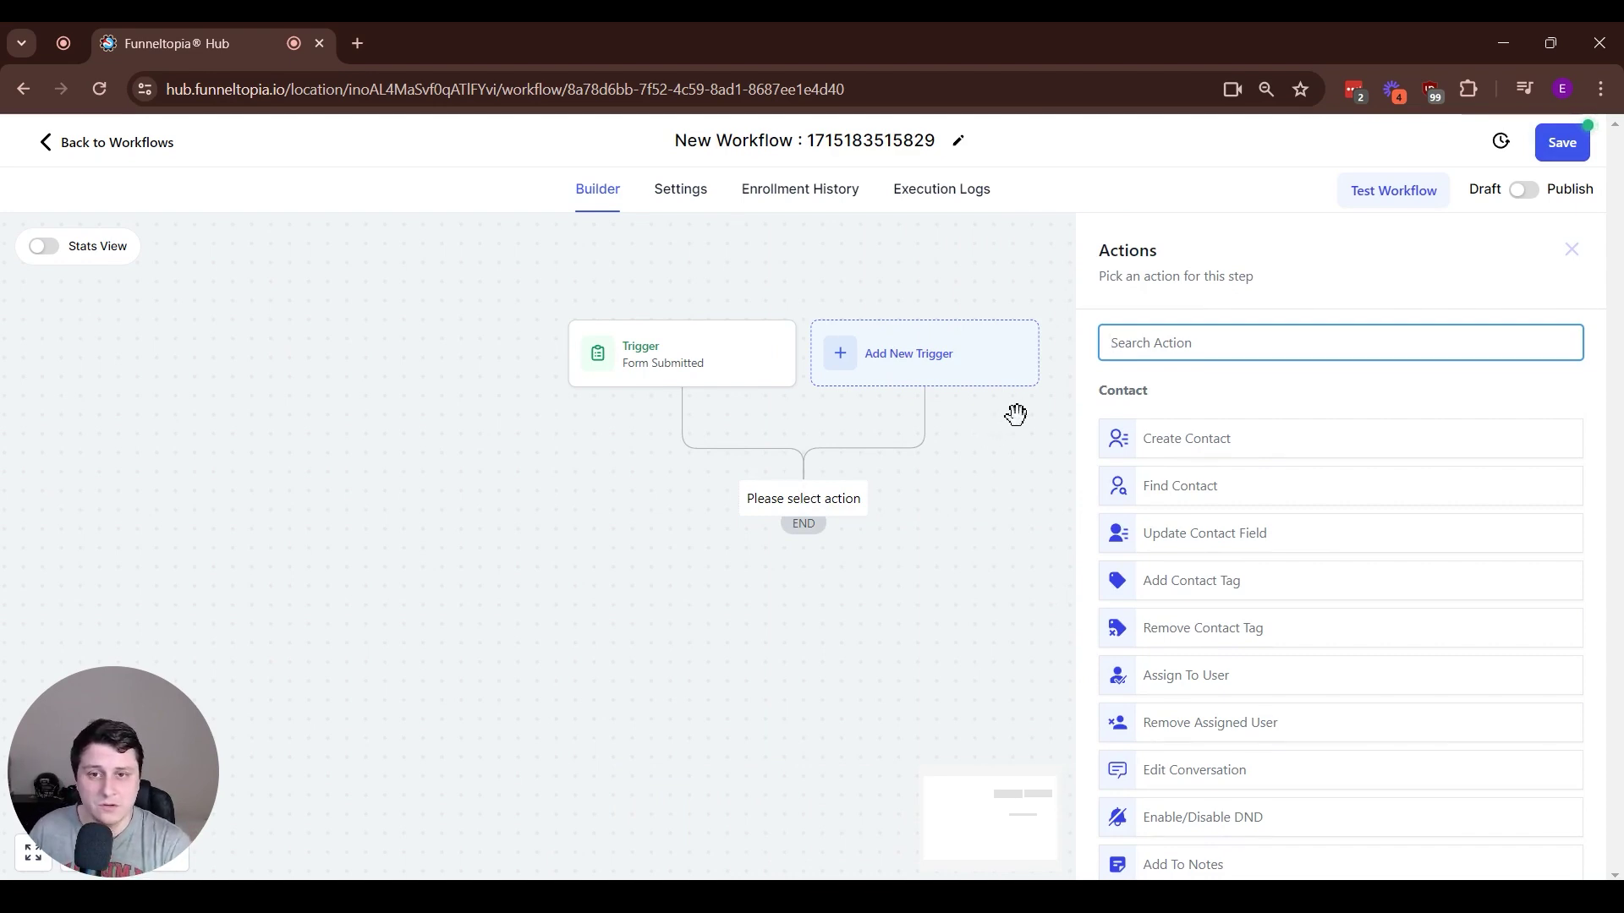
text(email)
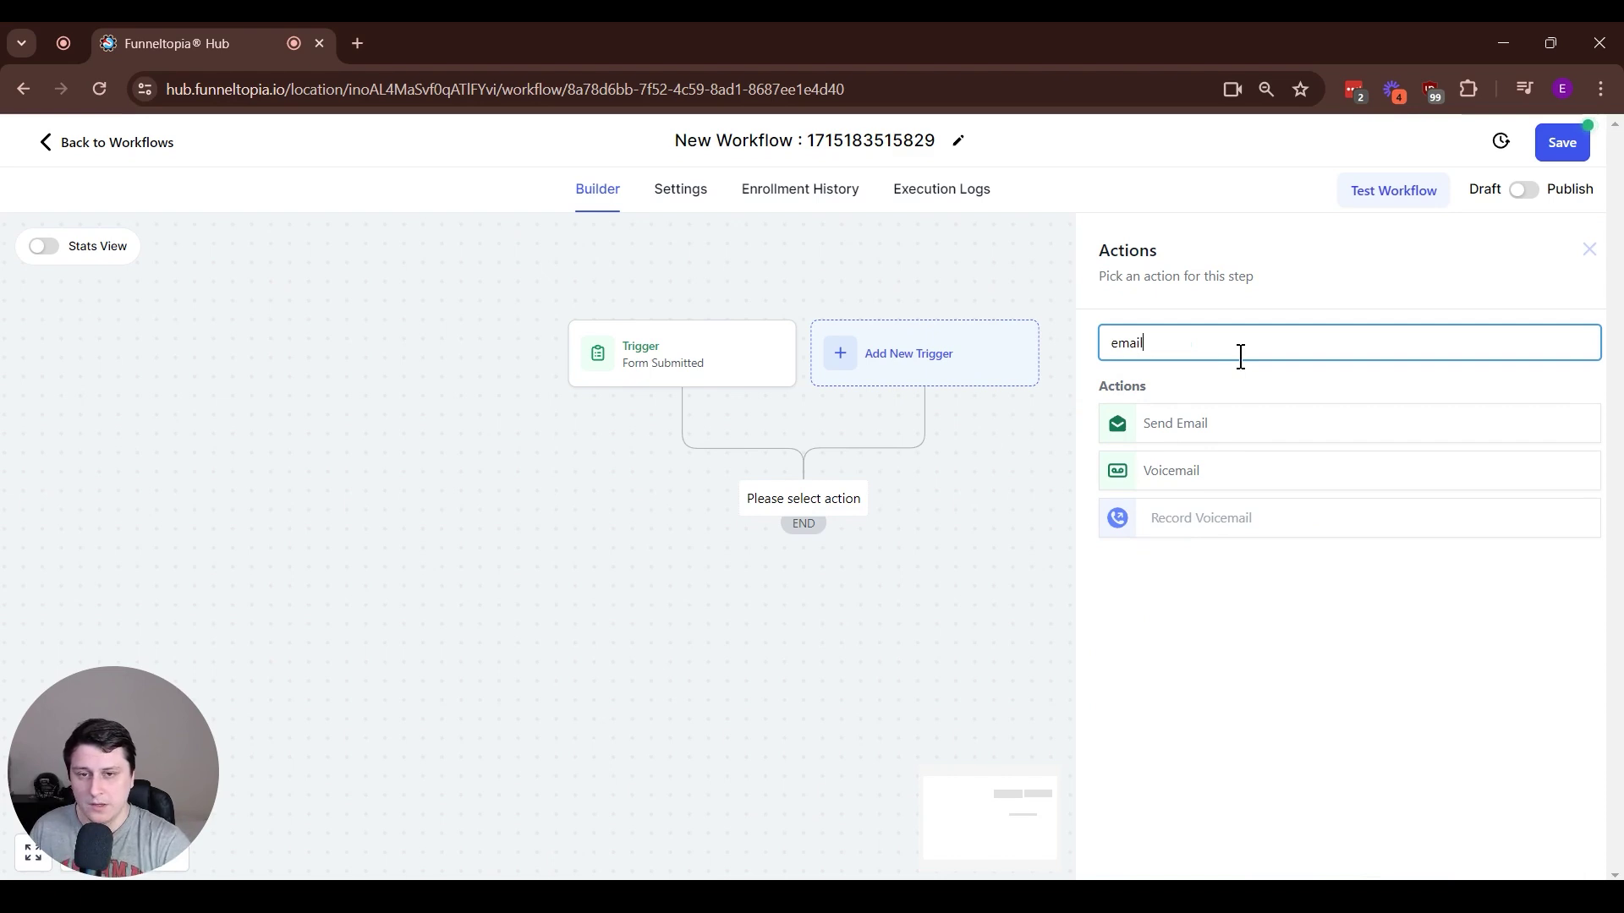
click(1189, 428)
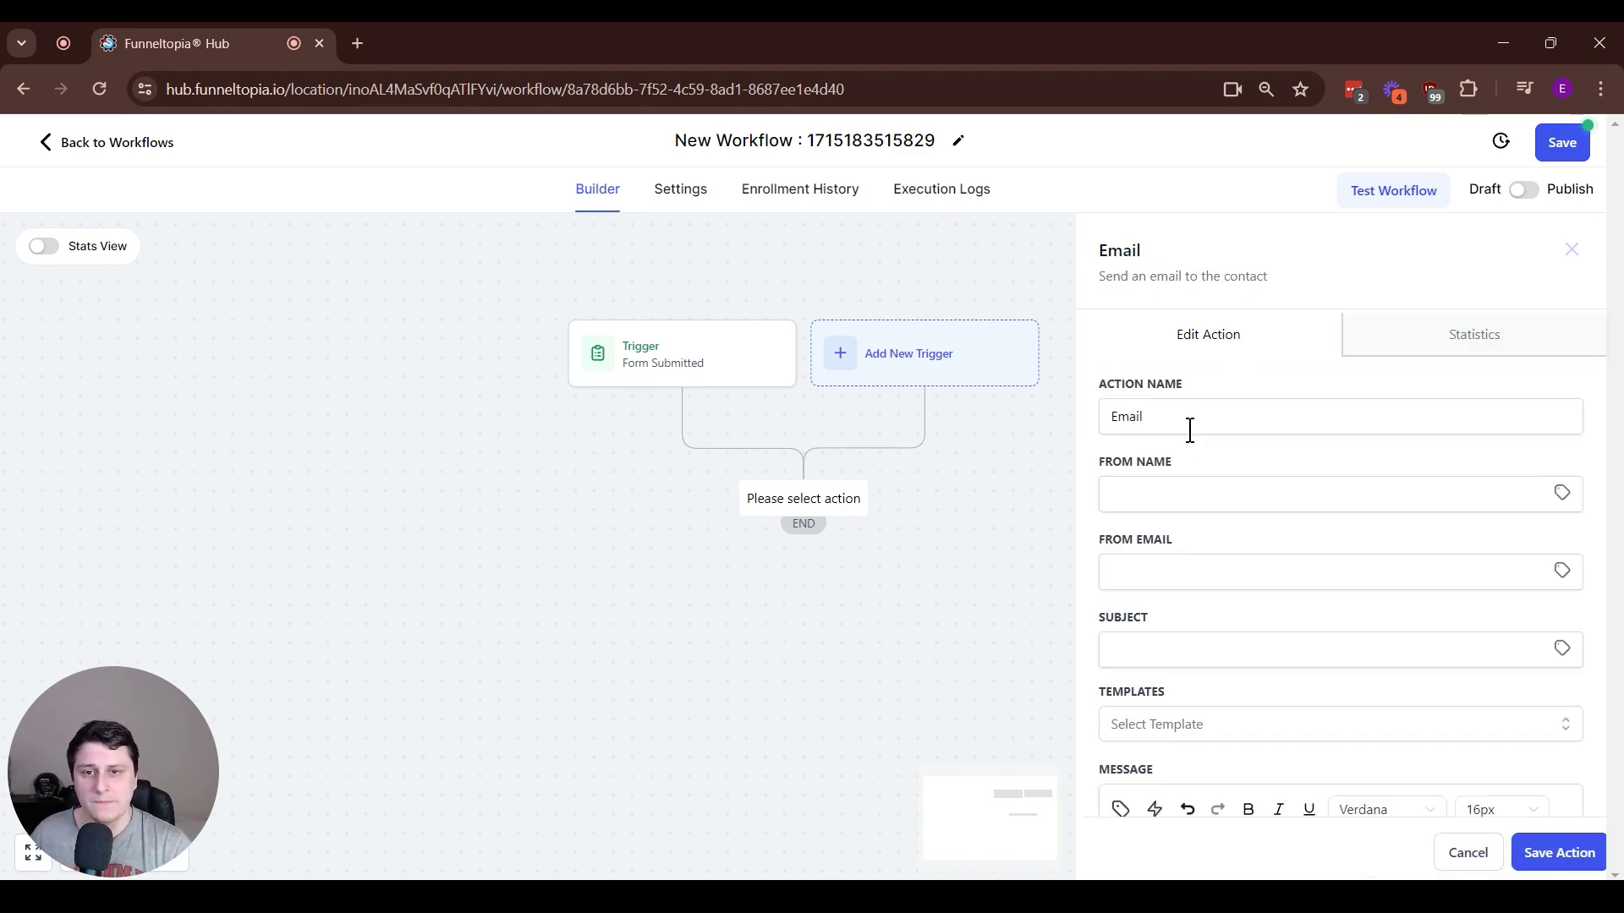
Fill in the email action's From Name with the sender's name and From Email with the sender's address
click(1205, 488)
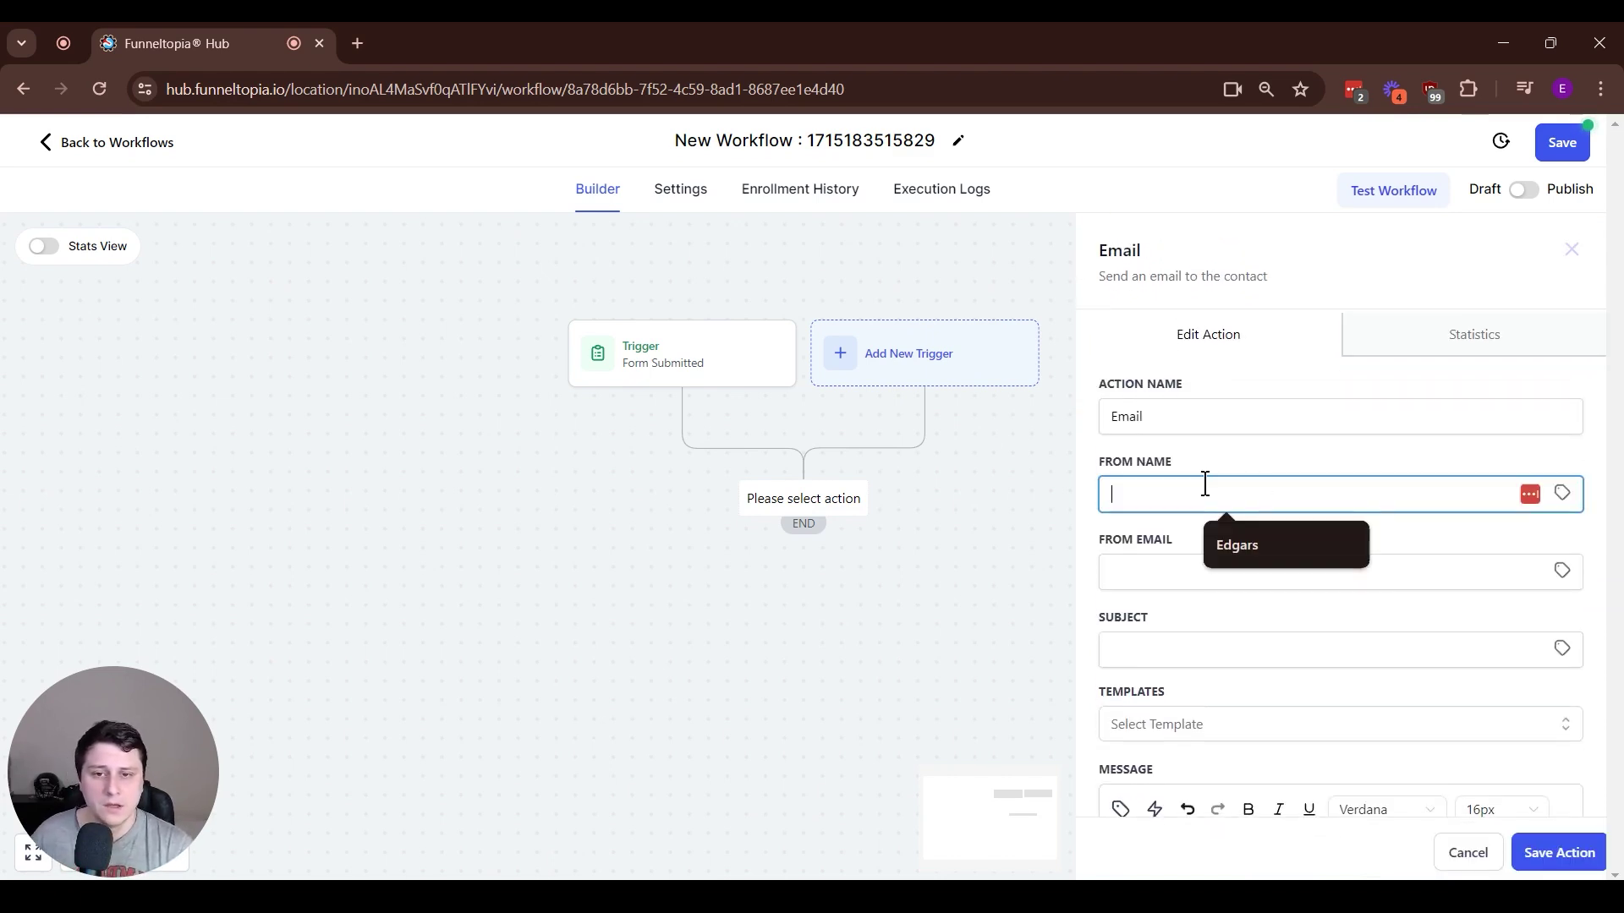
click(1276, 544)
click(1159, 569)
click(1243, 624)
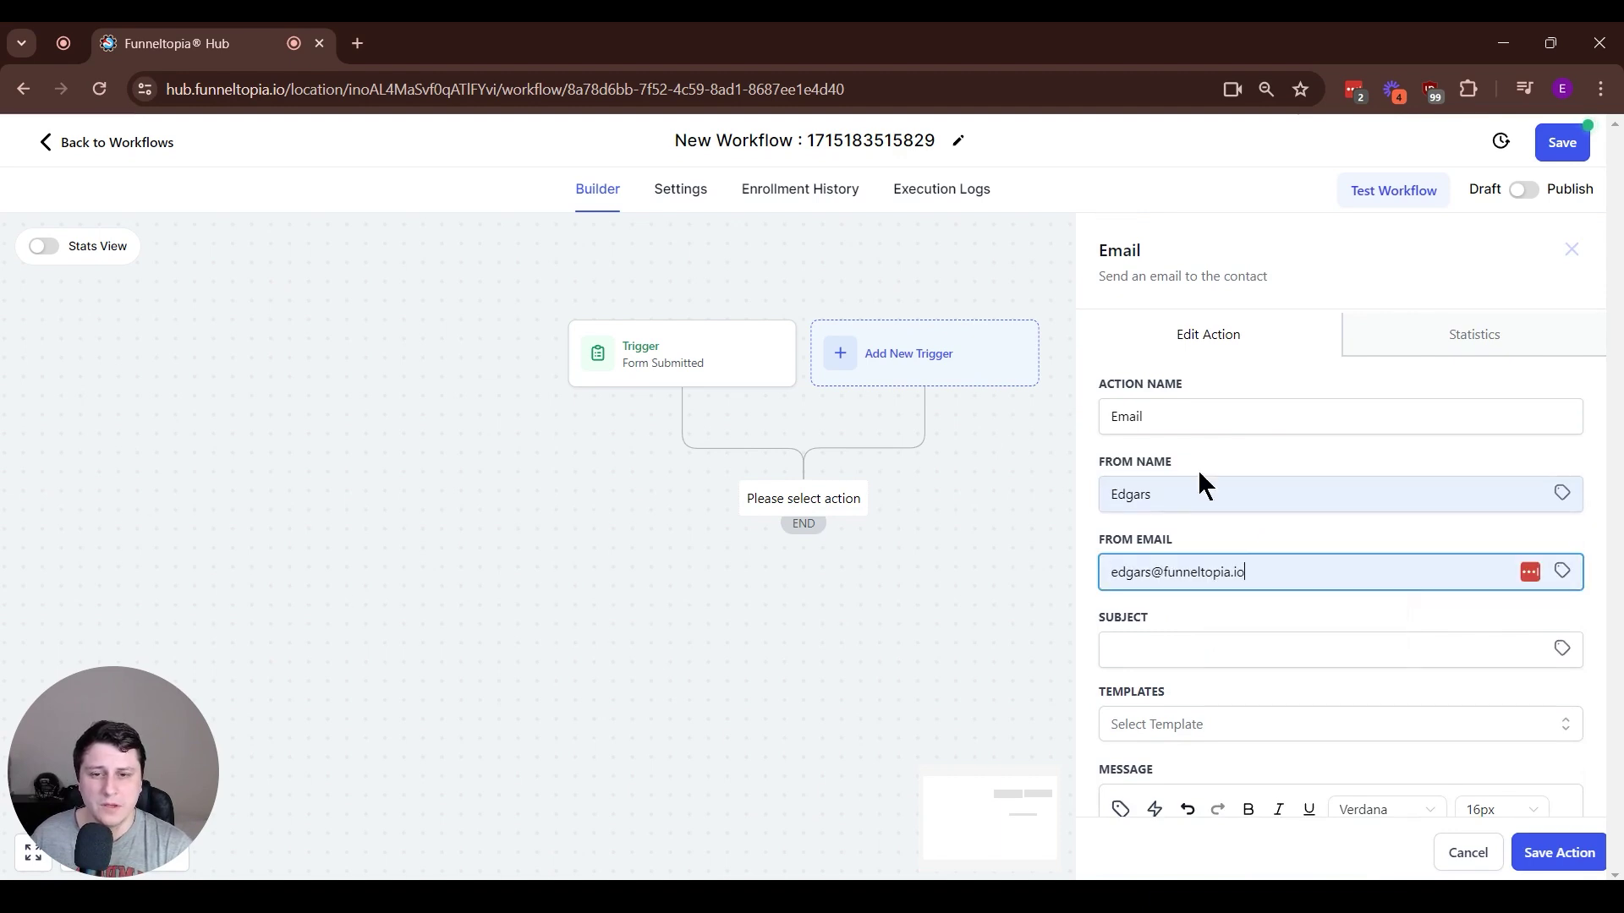
Set the email's subject to "Welcome to Good Corgi"
scroll(1240, 548, down, 2)
click(1172, 542)
text(We)
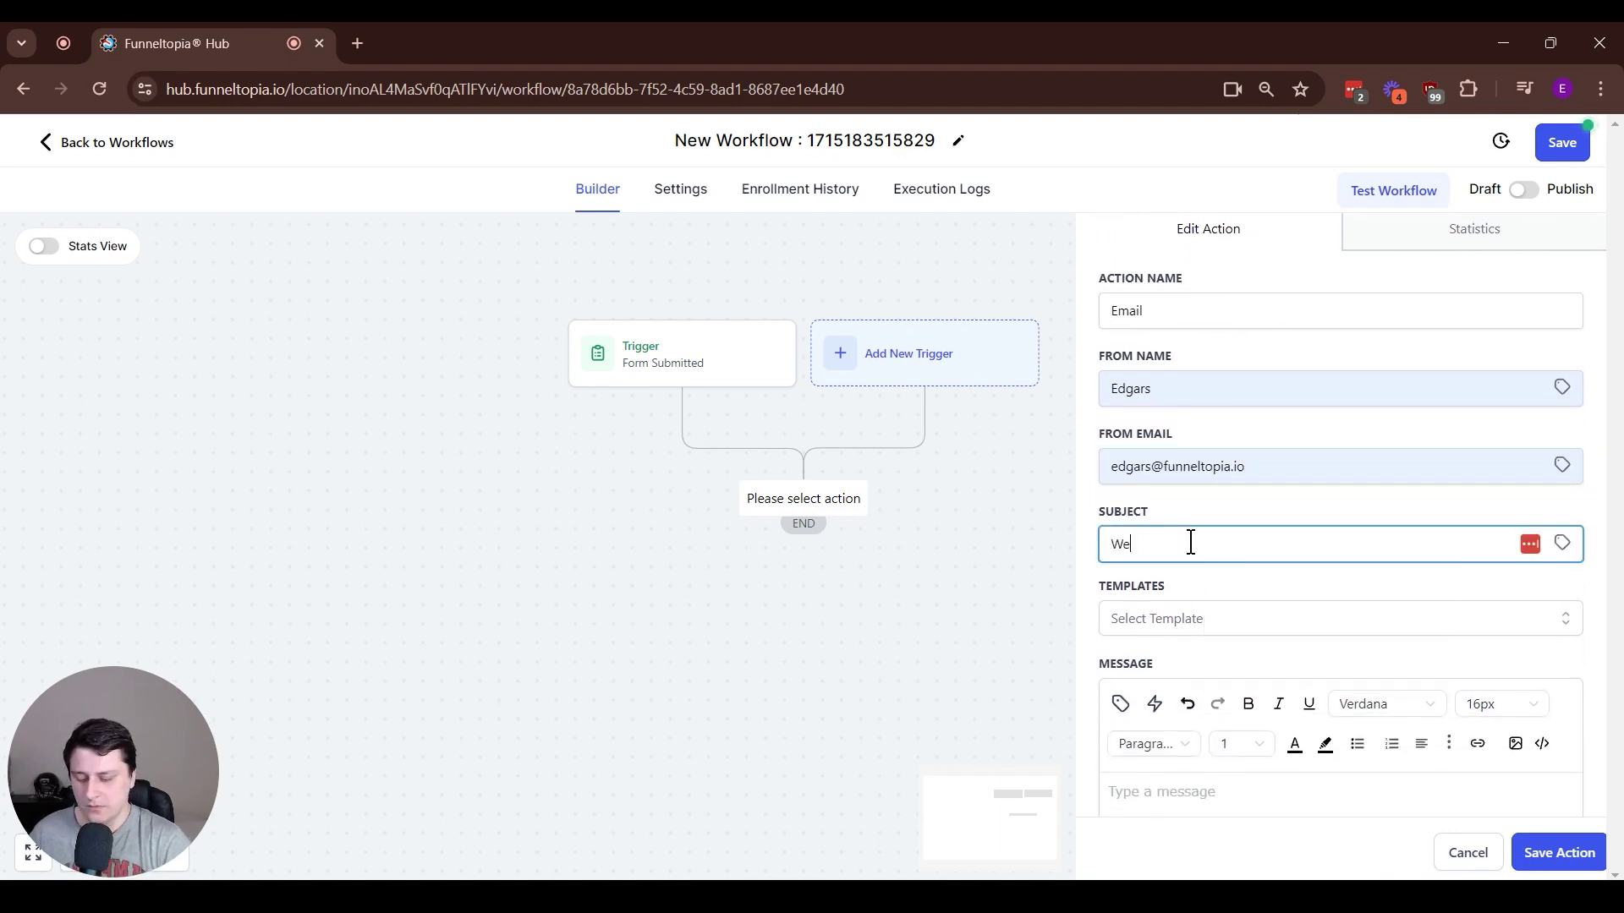
text(lcome to Good )
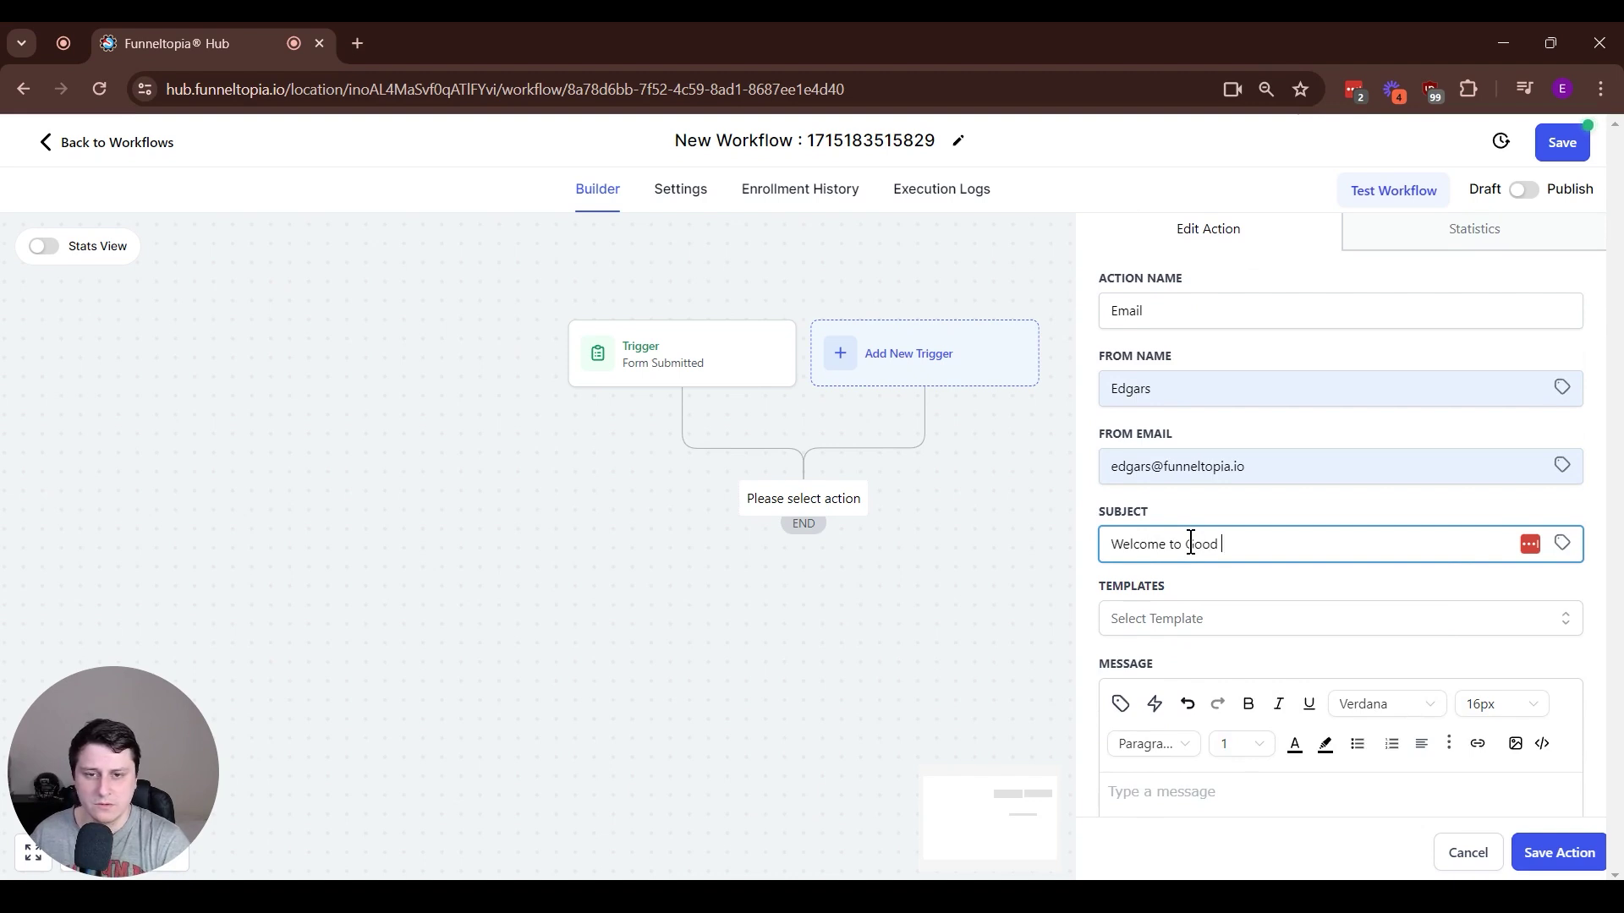
text(Corgi)
scroll(1188, 533, down, 1)
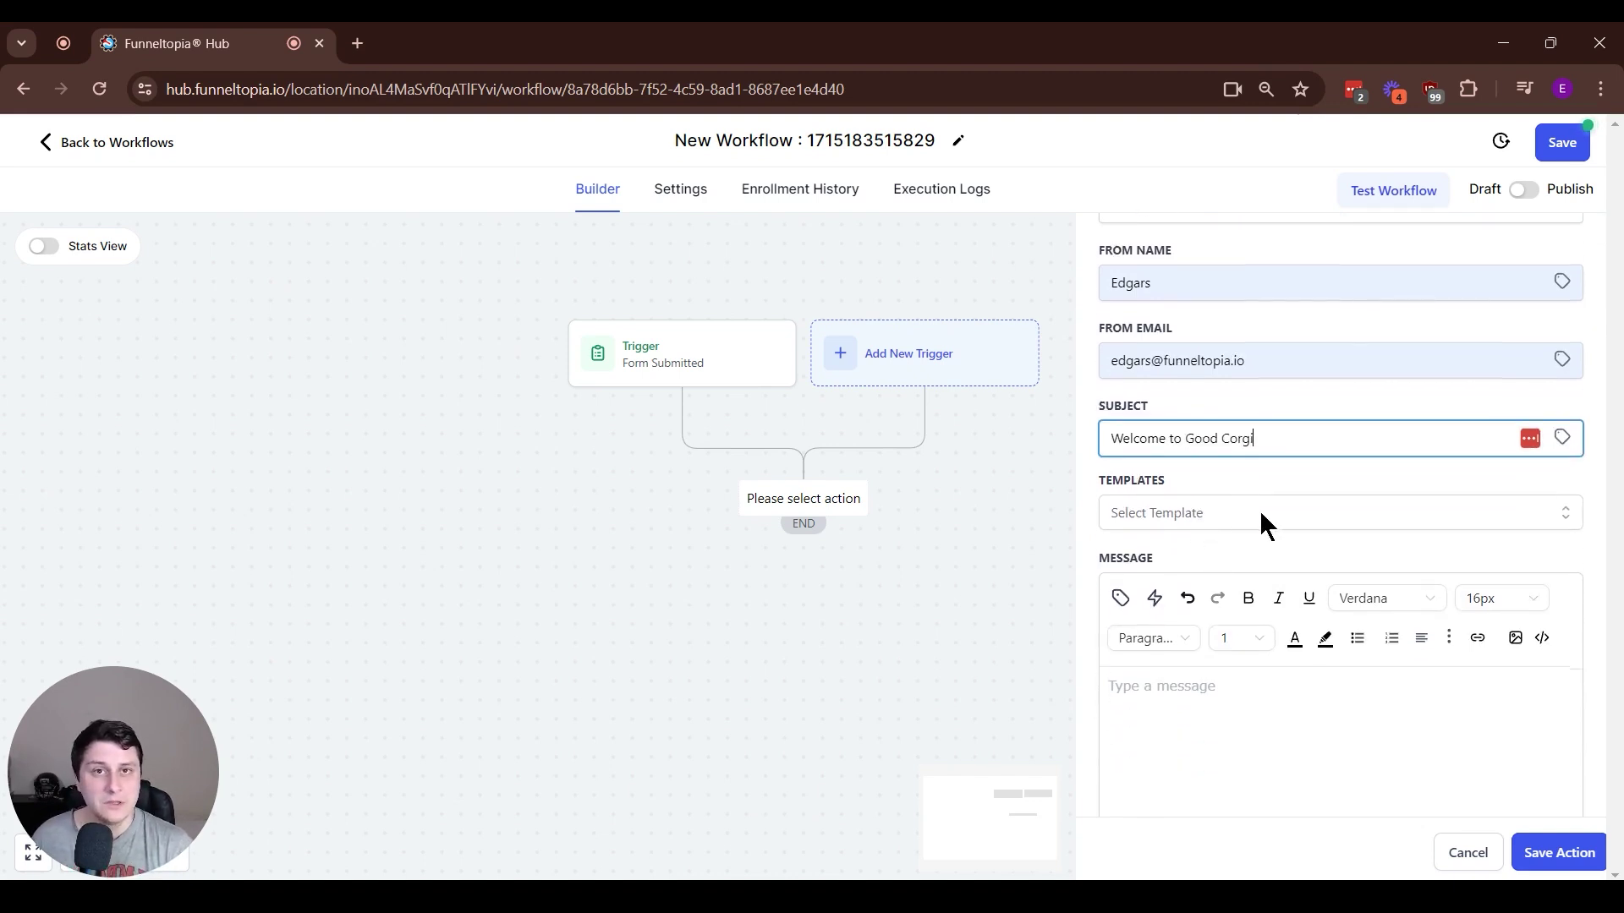
scroll(1256, 516, down, 1)
Paste the copied "Congrats!" welcome text into the email's message body
click(1134, 580)
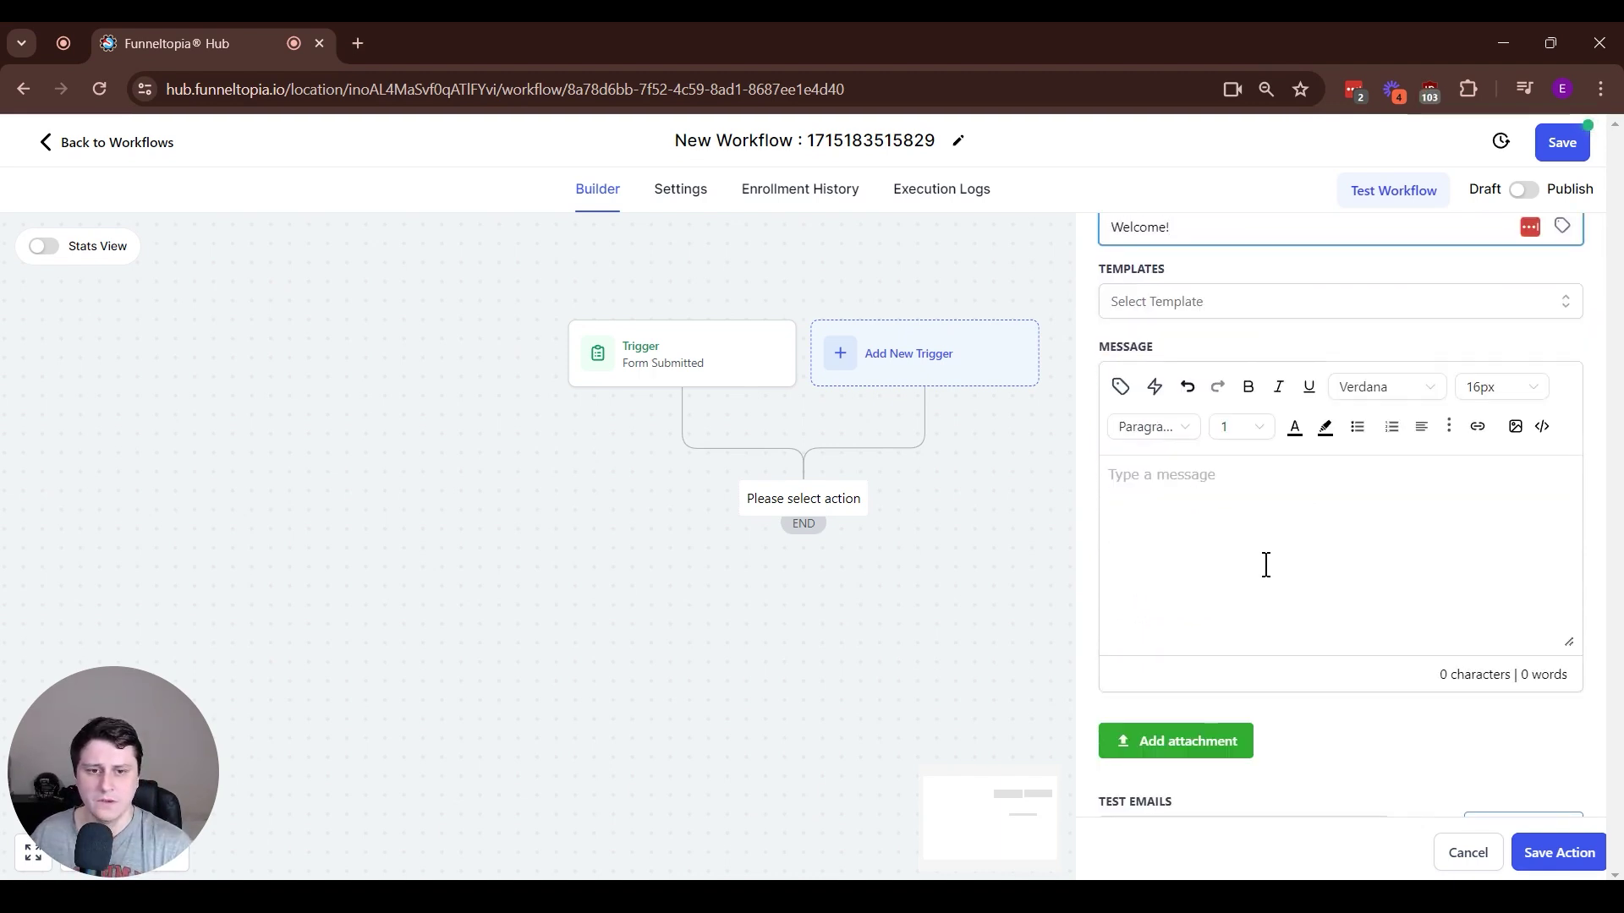
click(1260, 497)
key(ctrl+v)
scroll(1262, 496, up, 8)
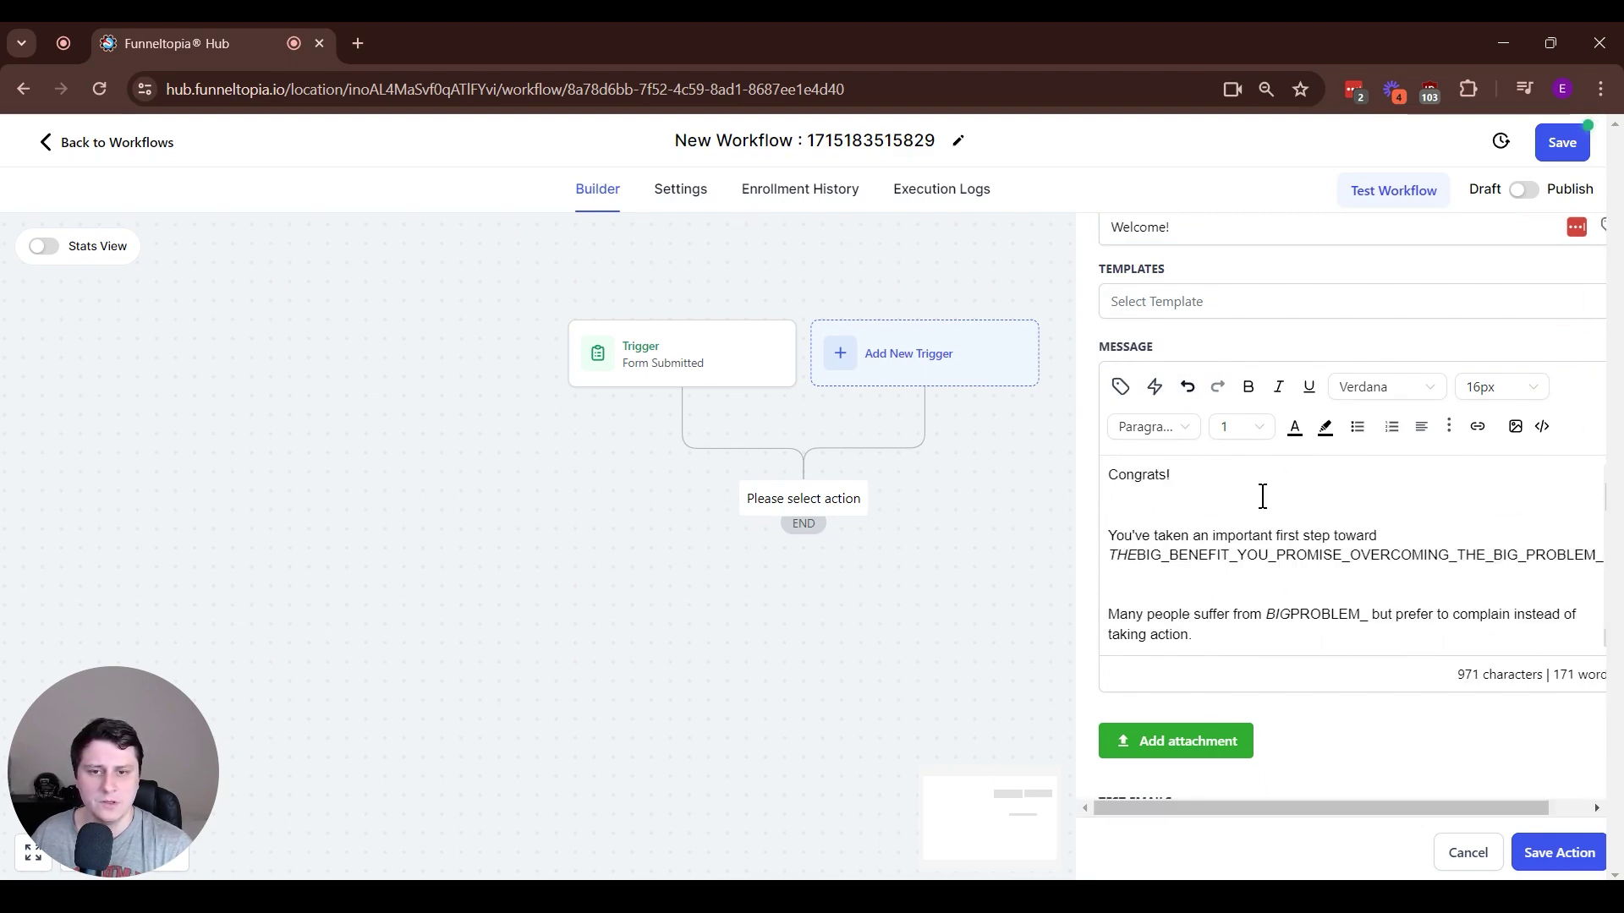
scroll(1266, 465, up, 4)
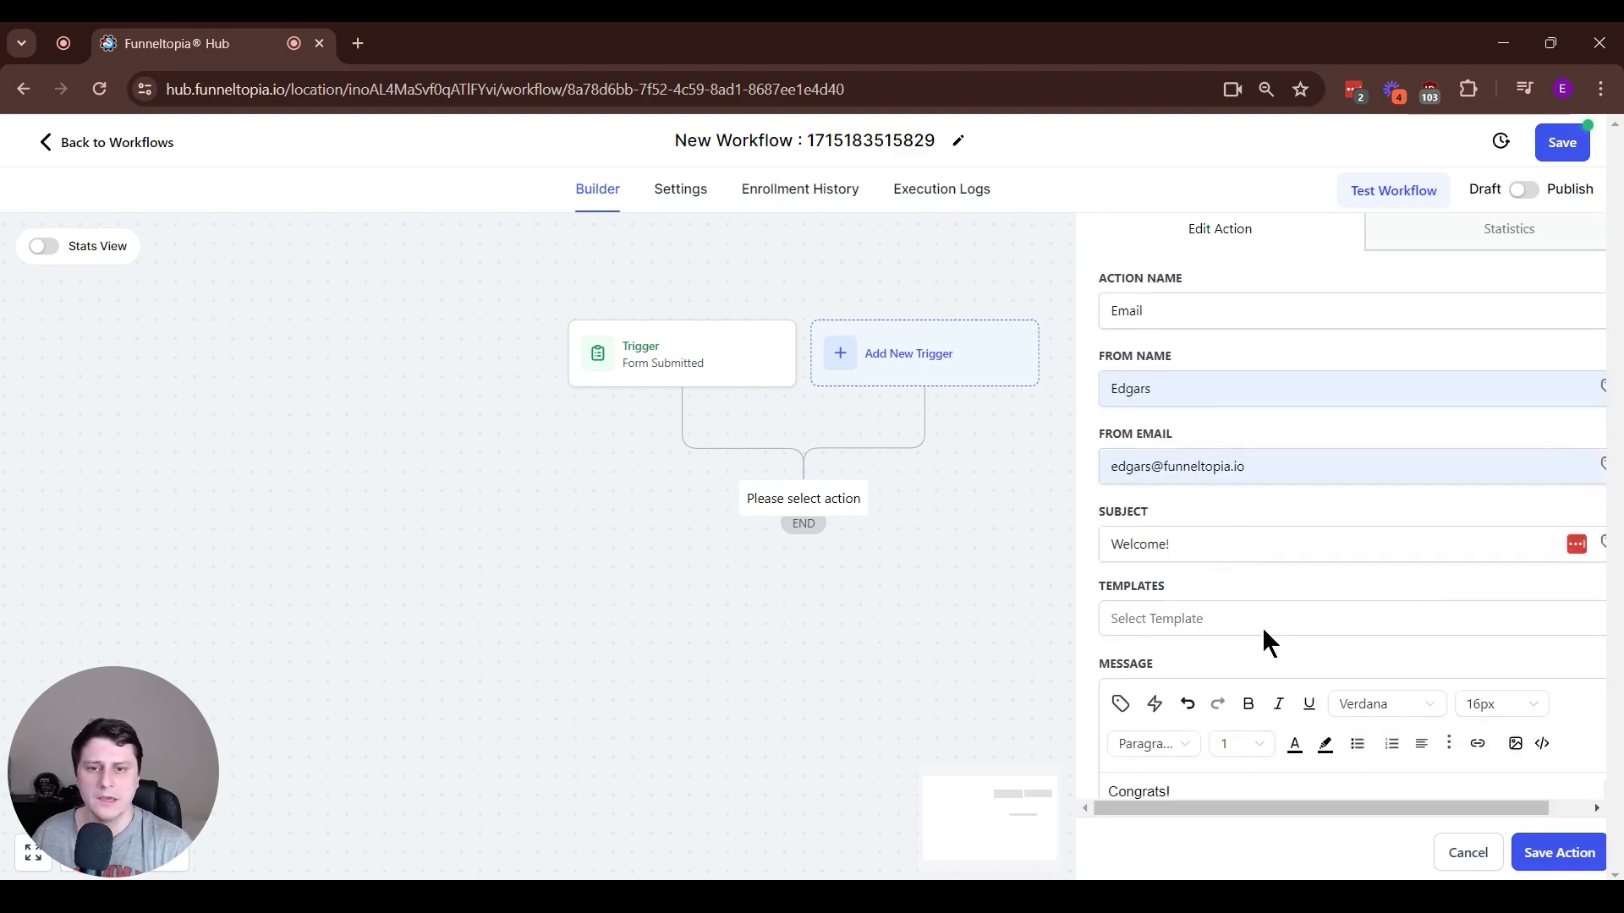
Replace the email's subject line with "Your freebie inside!"
drag(1190, 552, 1072, 551)
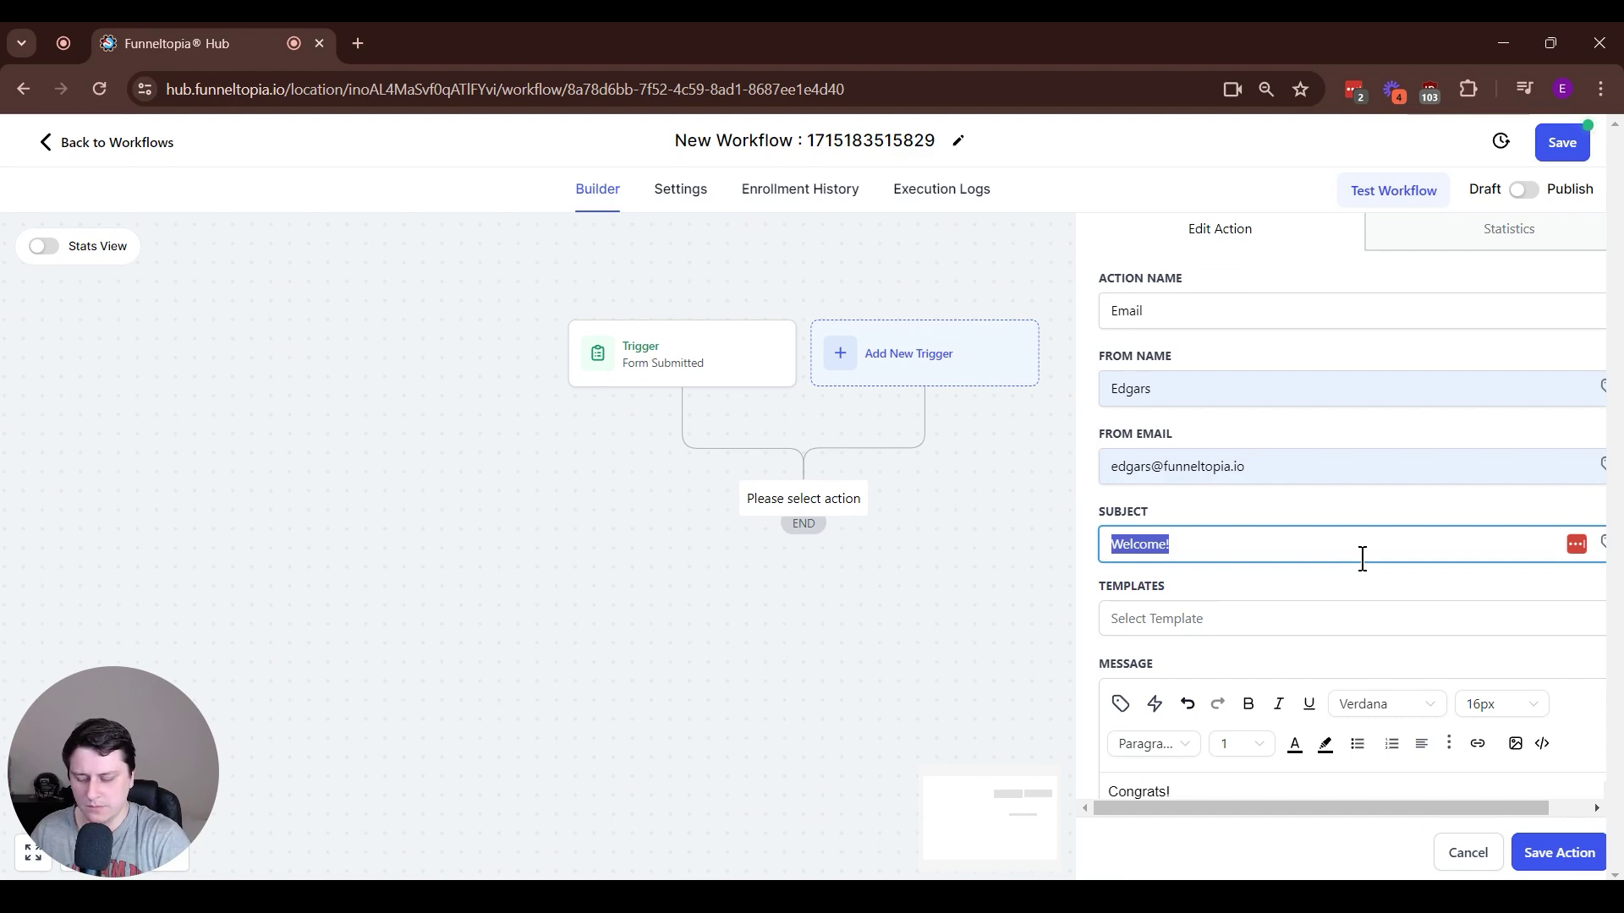
text(Your freebie is waiting for you!)
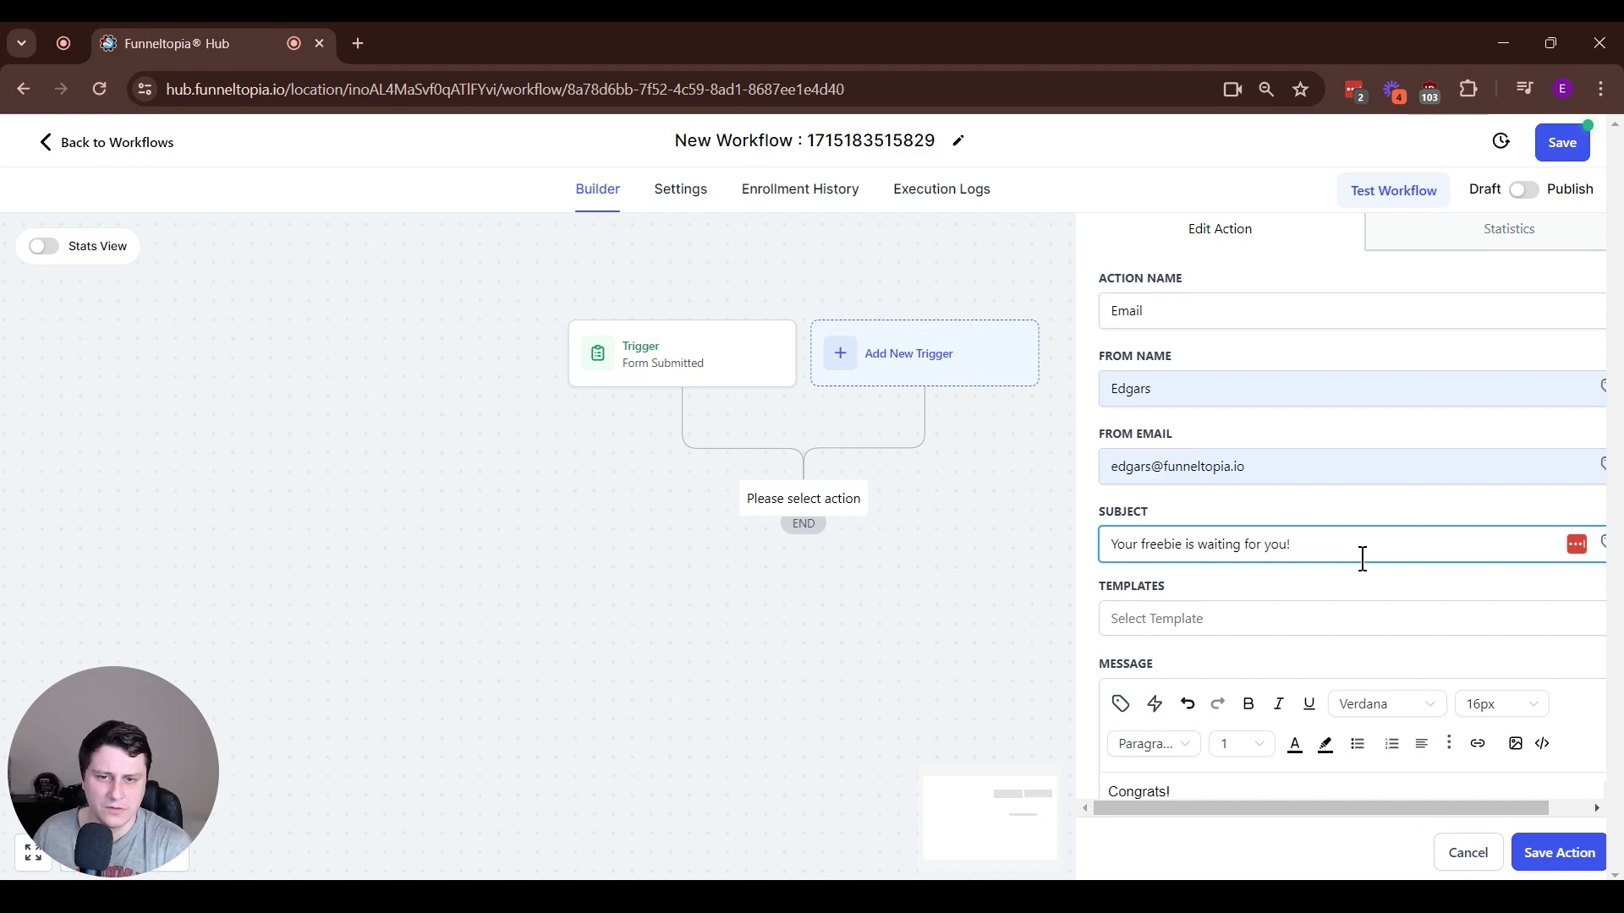
key(ctrl+a)
text(Your freebie inside!)
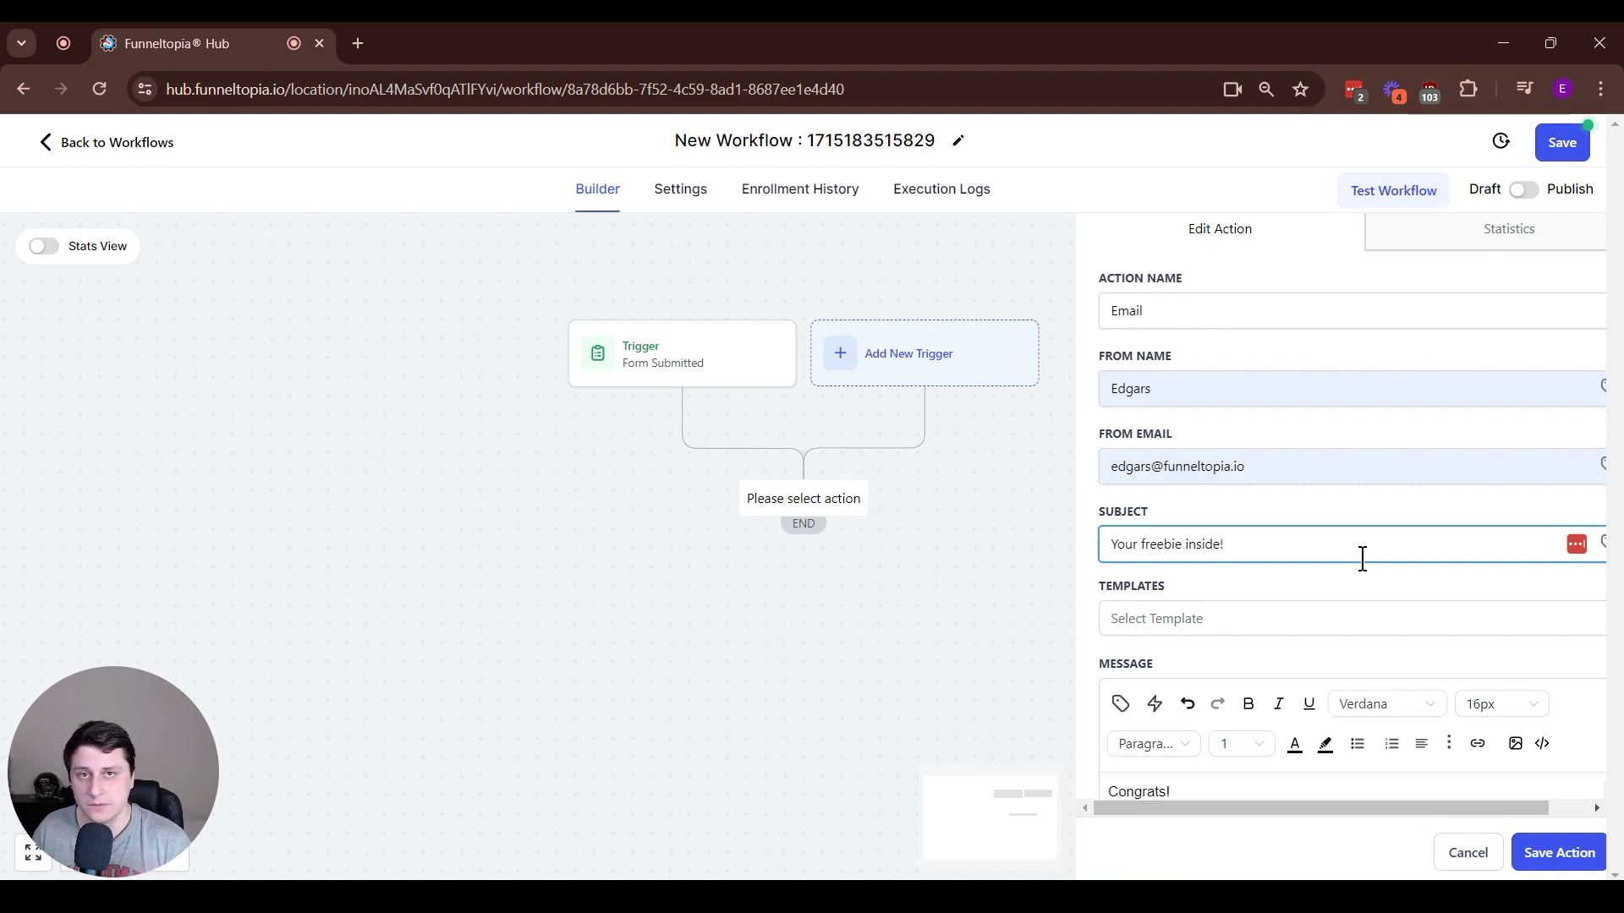
Review the wording of the email's subject line together with the sender details
drag(1184, 544, 1051, 547)
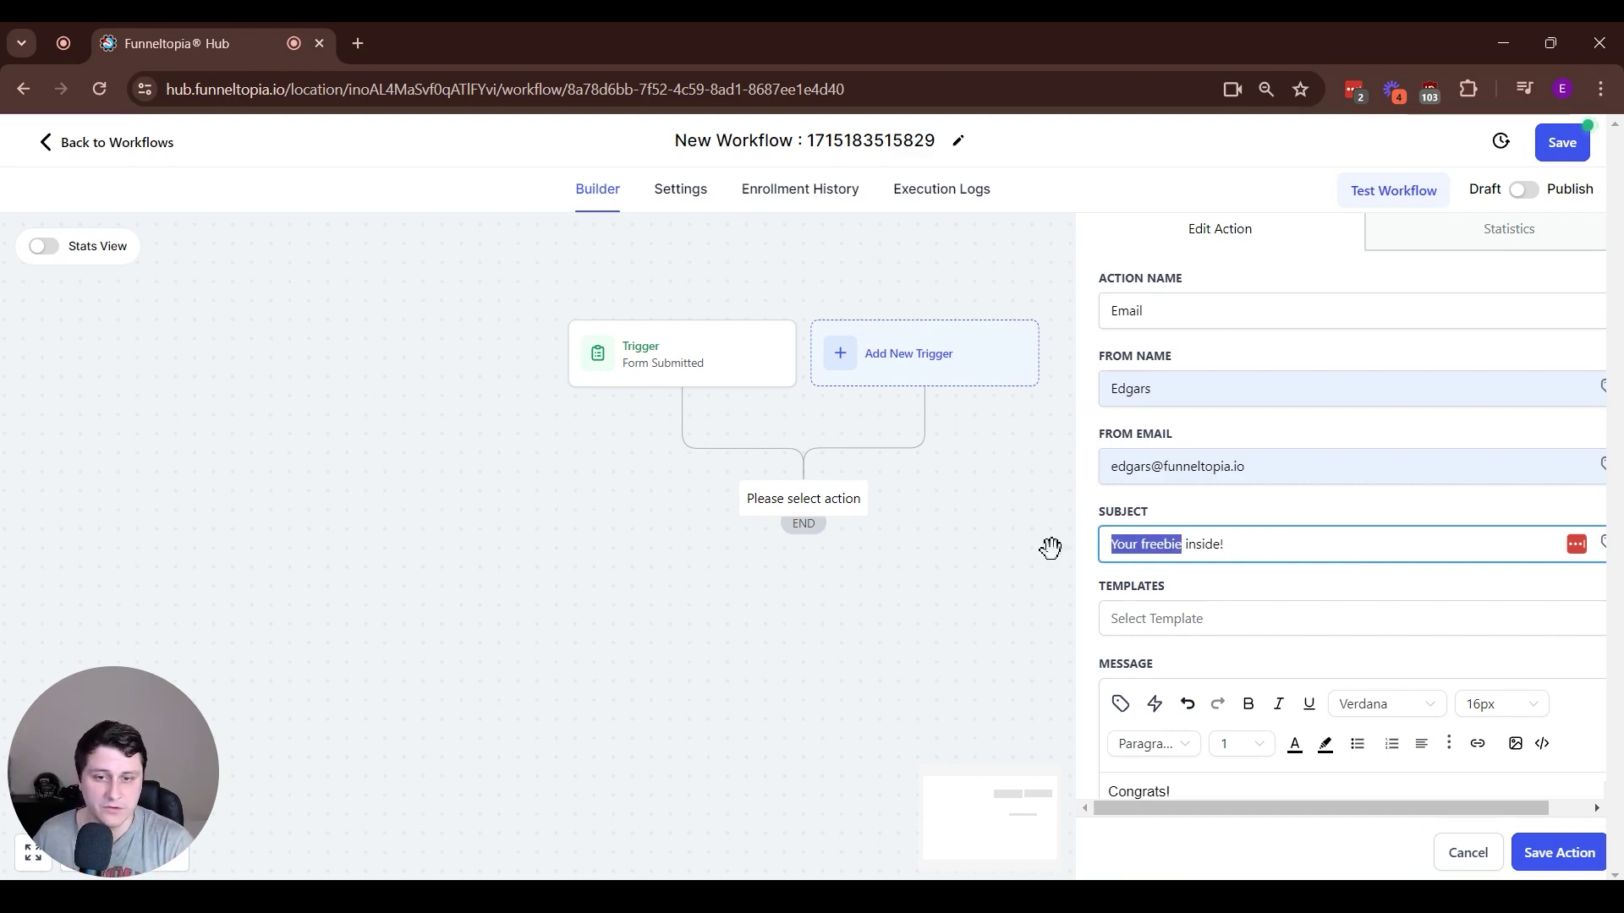
drag(1220, 544, 1247, 544)
triple_click(1246, 544)
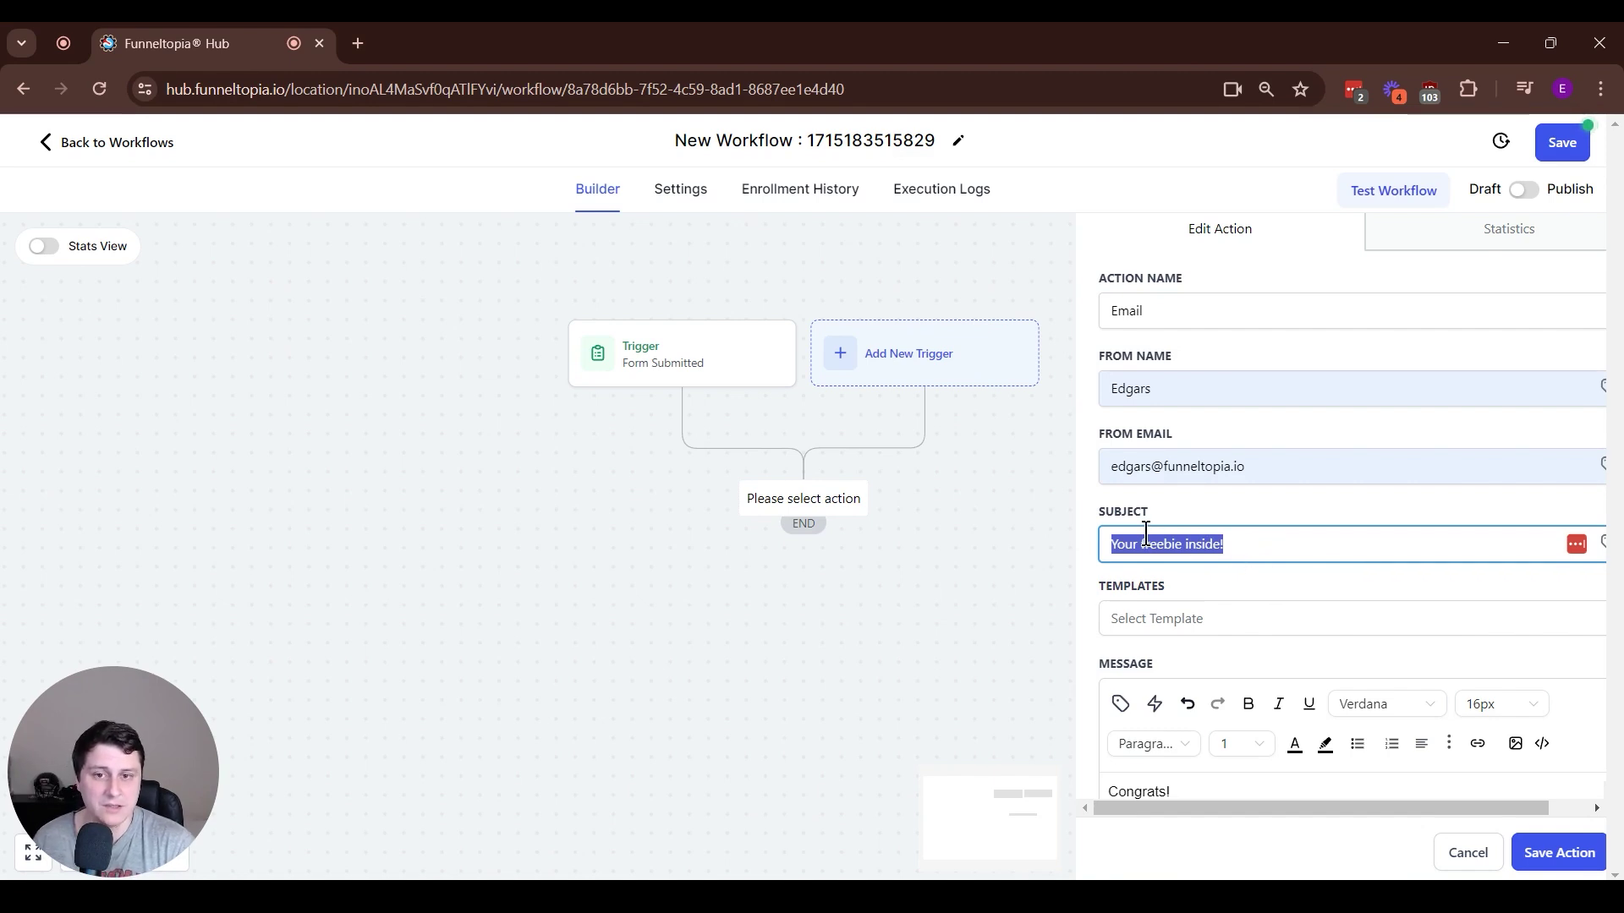
double_click(1146, 543)
triple_click(1232, 550)
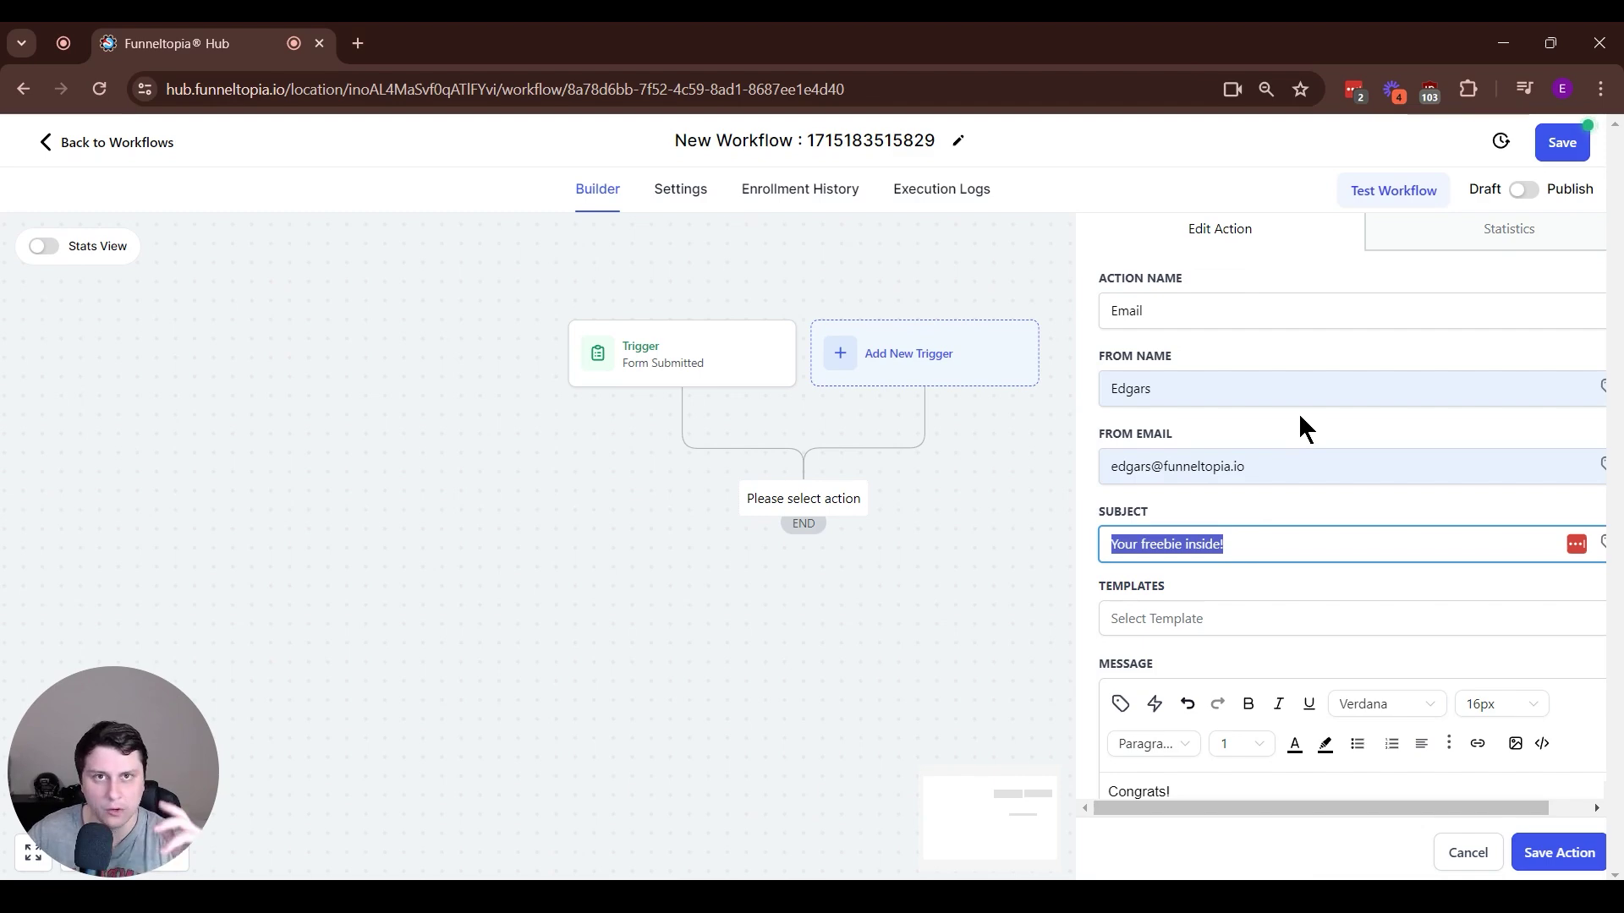
scroll(1297, 413, down, 3)
scroll(1234, 529, up, 3)
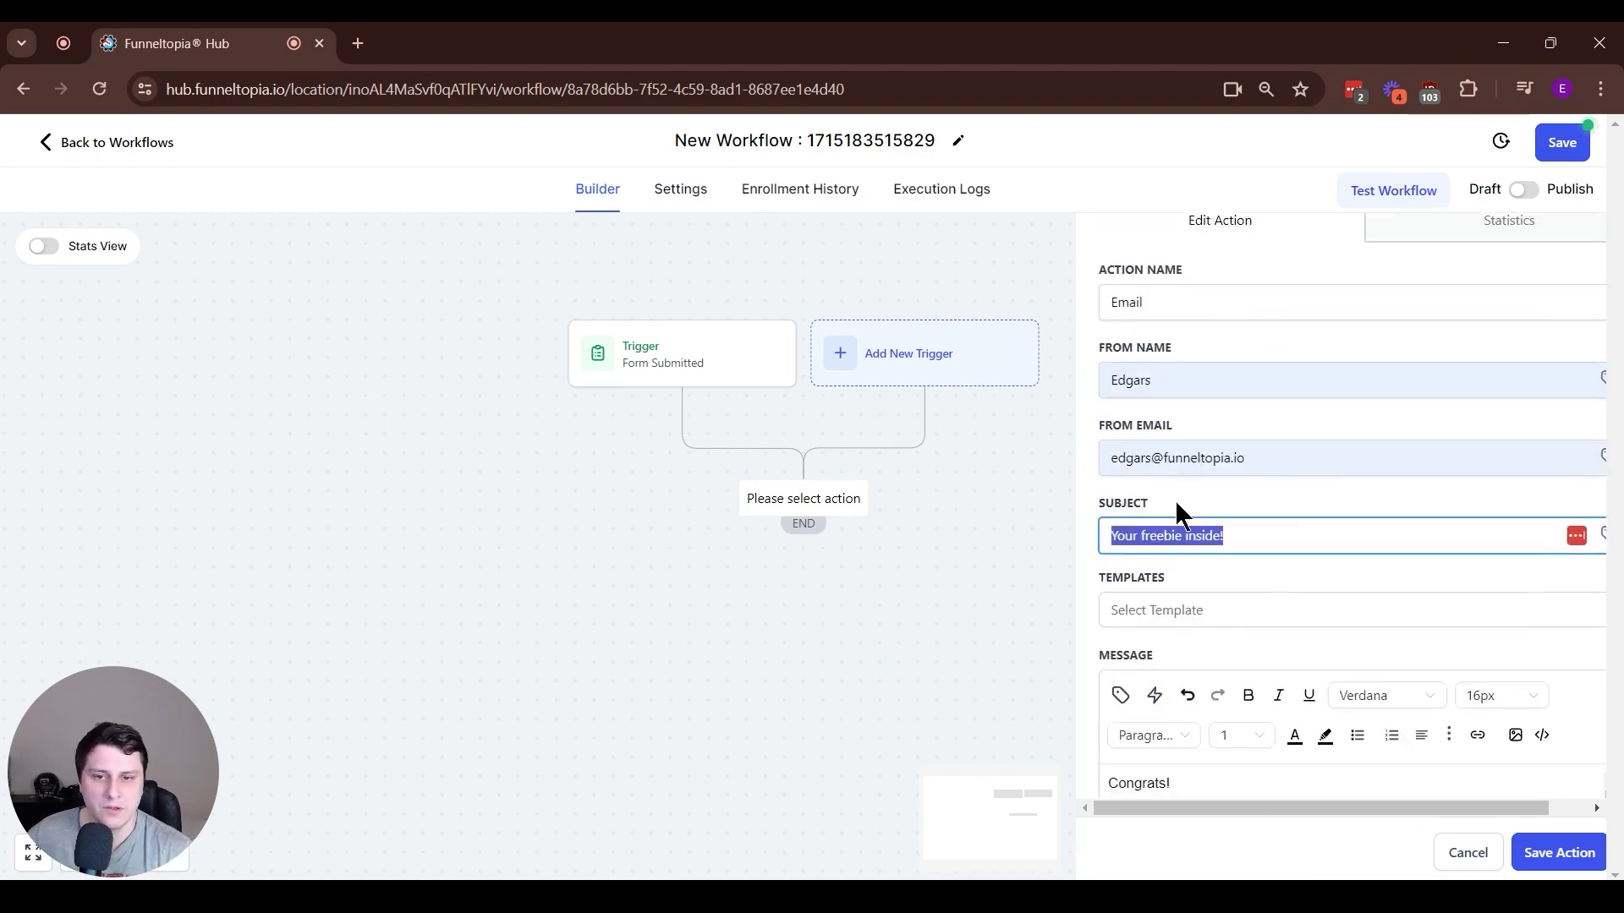
Examine the message's opening sentence and its placeholder for the promised big benefit
scroll(1177, 505, down, 5)
click(1285, 533)
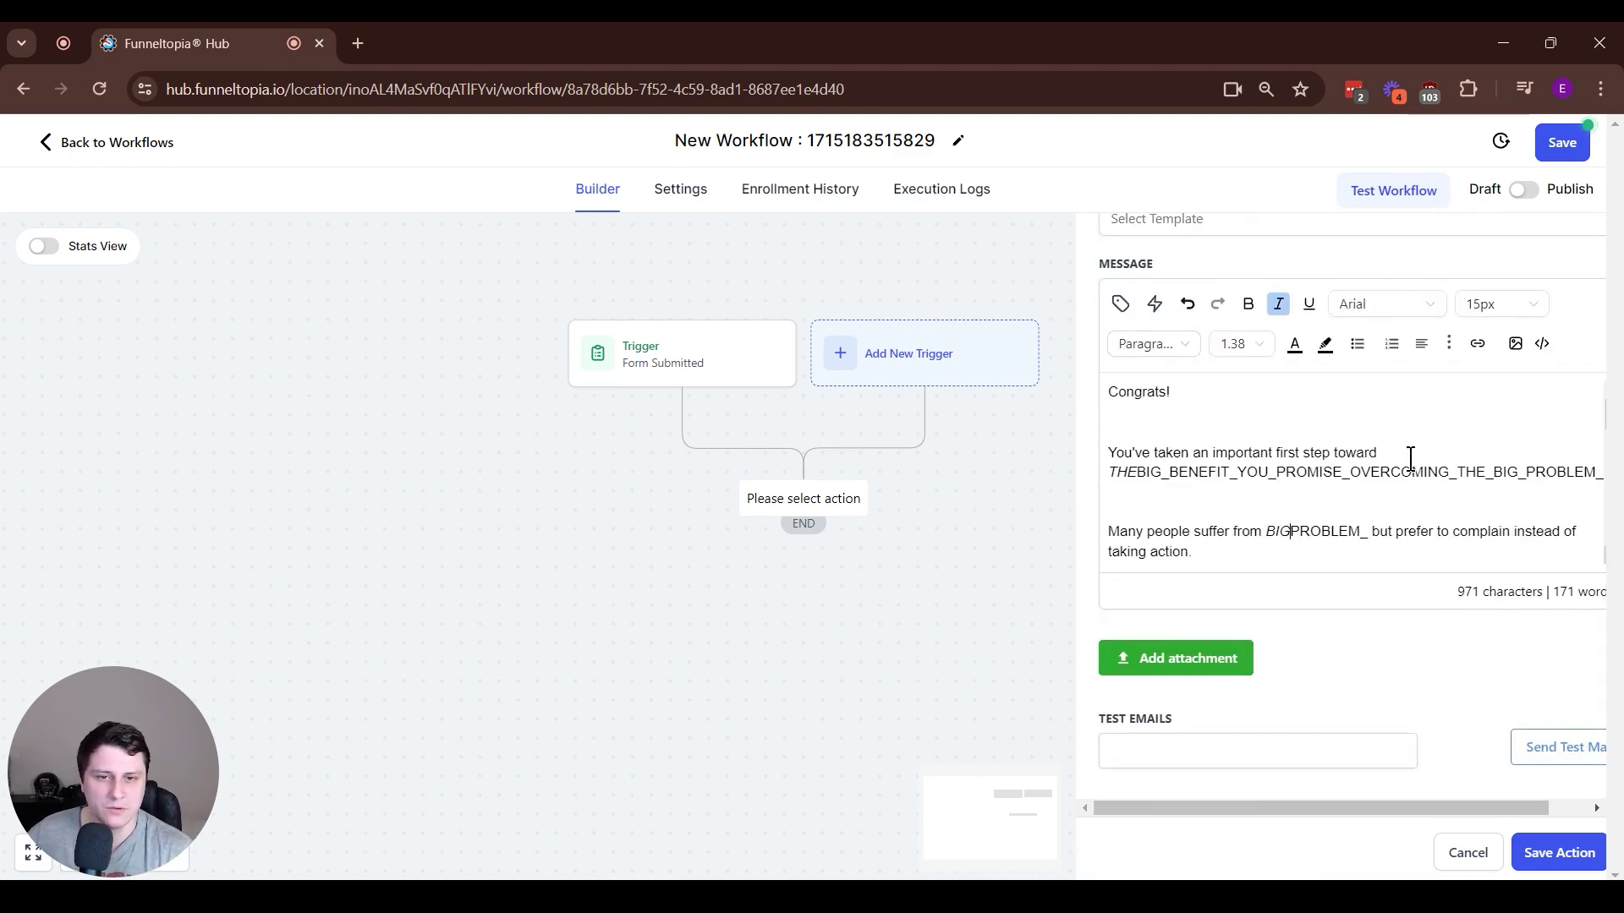
drag(1108, 473, 1527, 462)
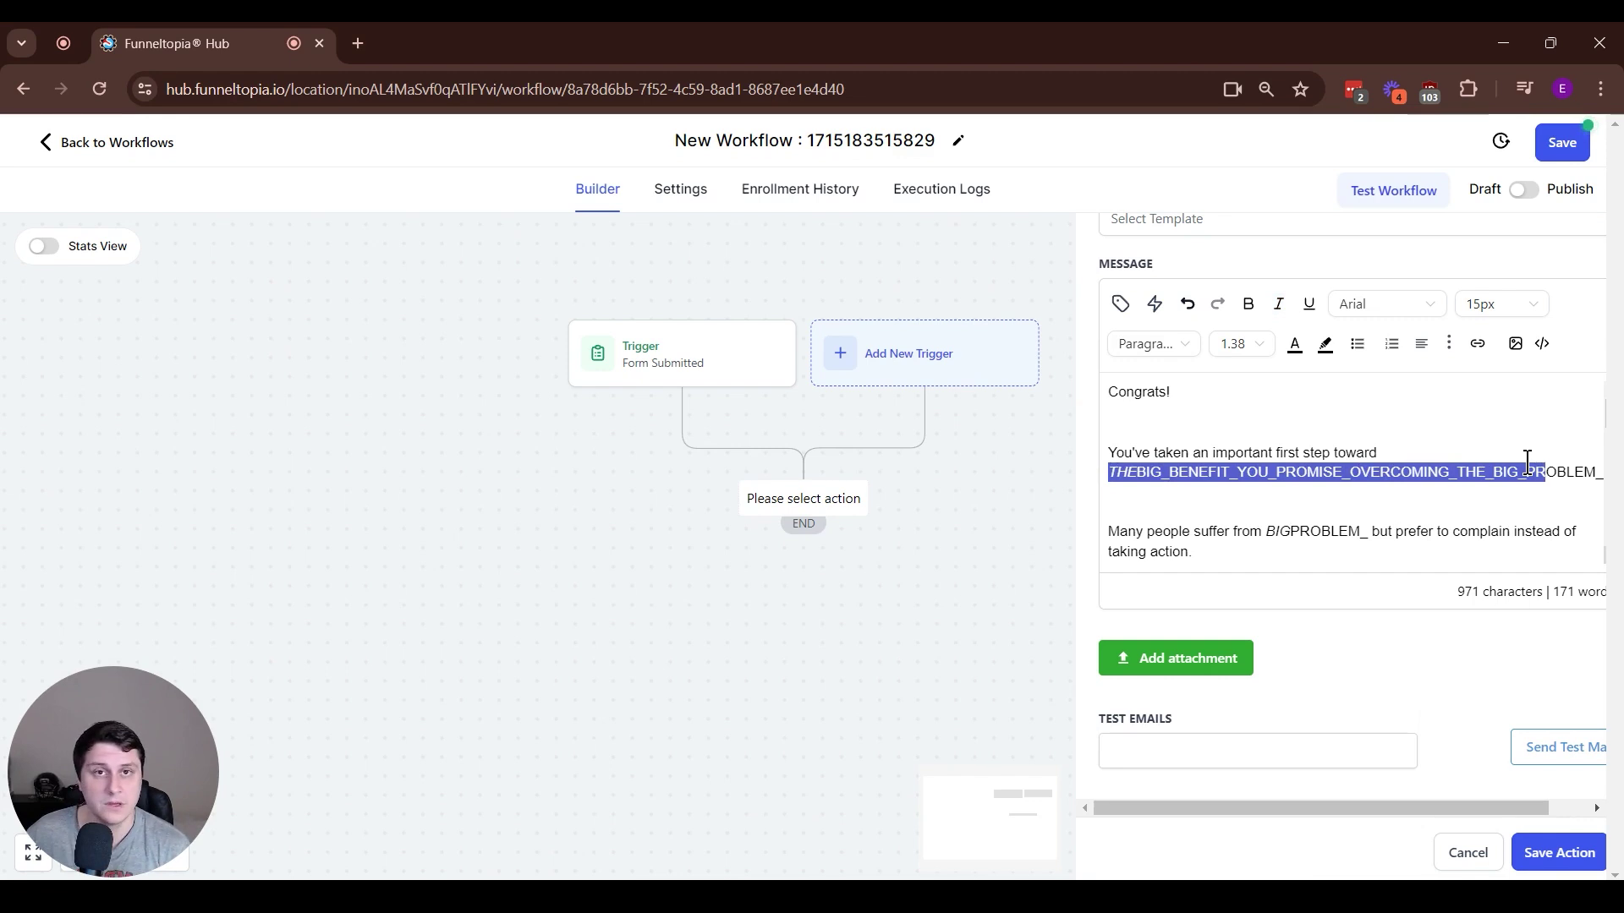
triple_click(1527, 461)
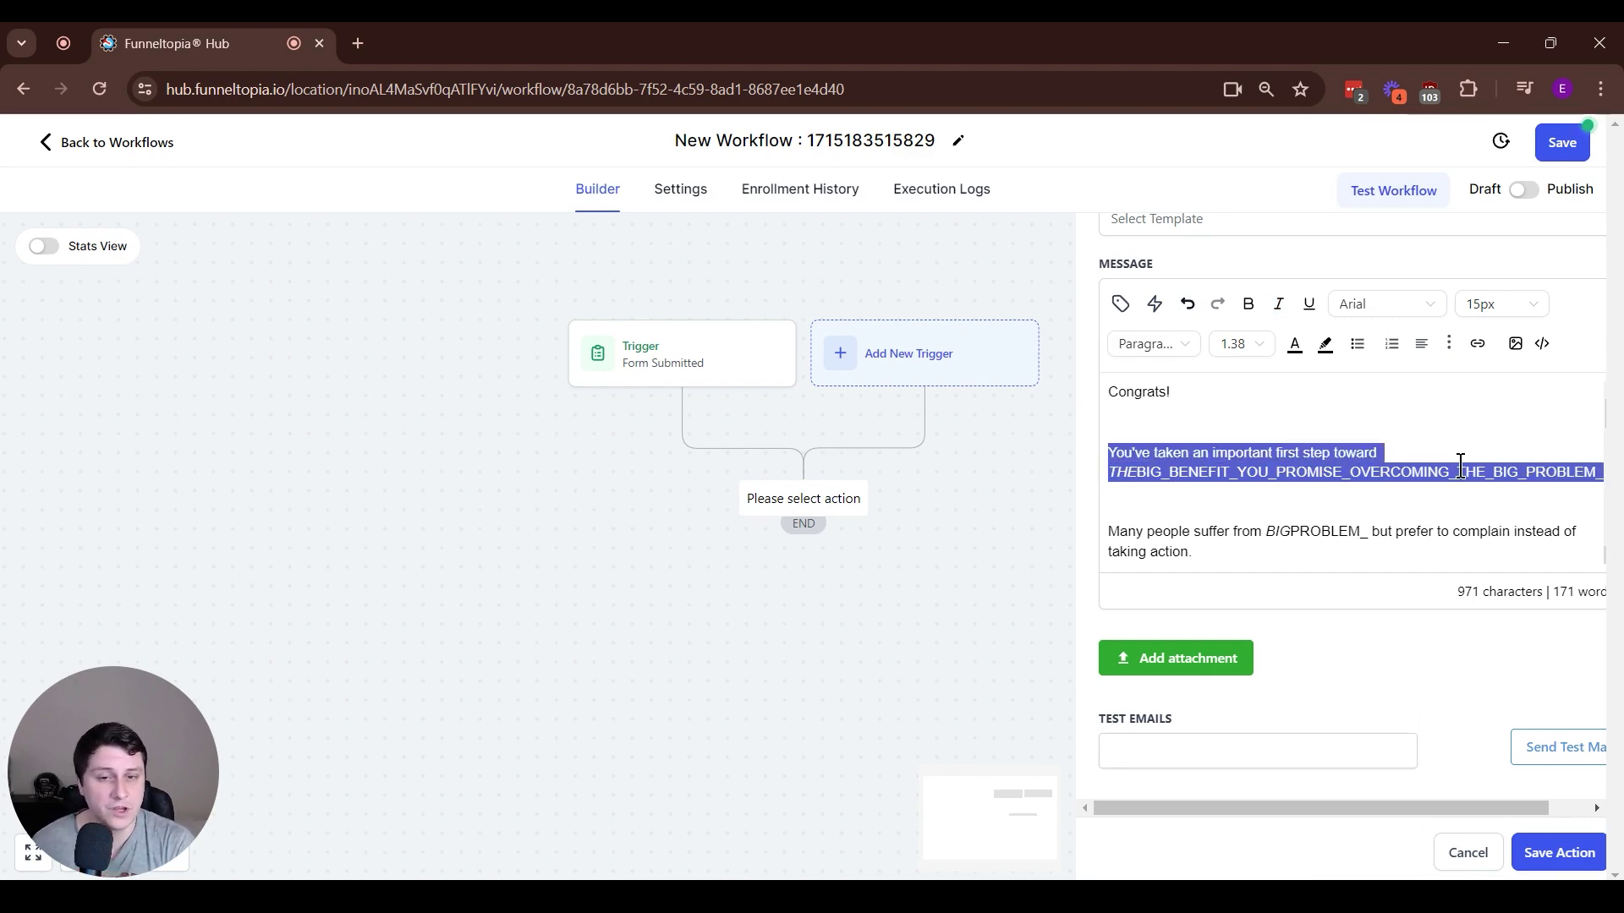
click(1225, 497)
drag(1122, 473, 1348, 474)
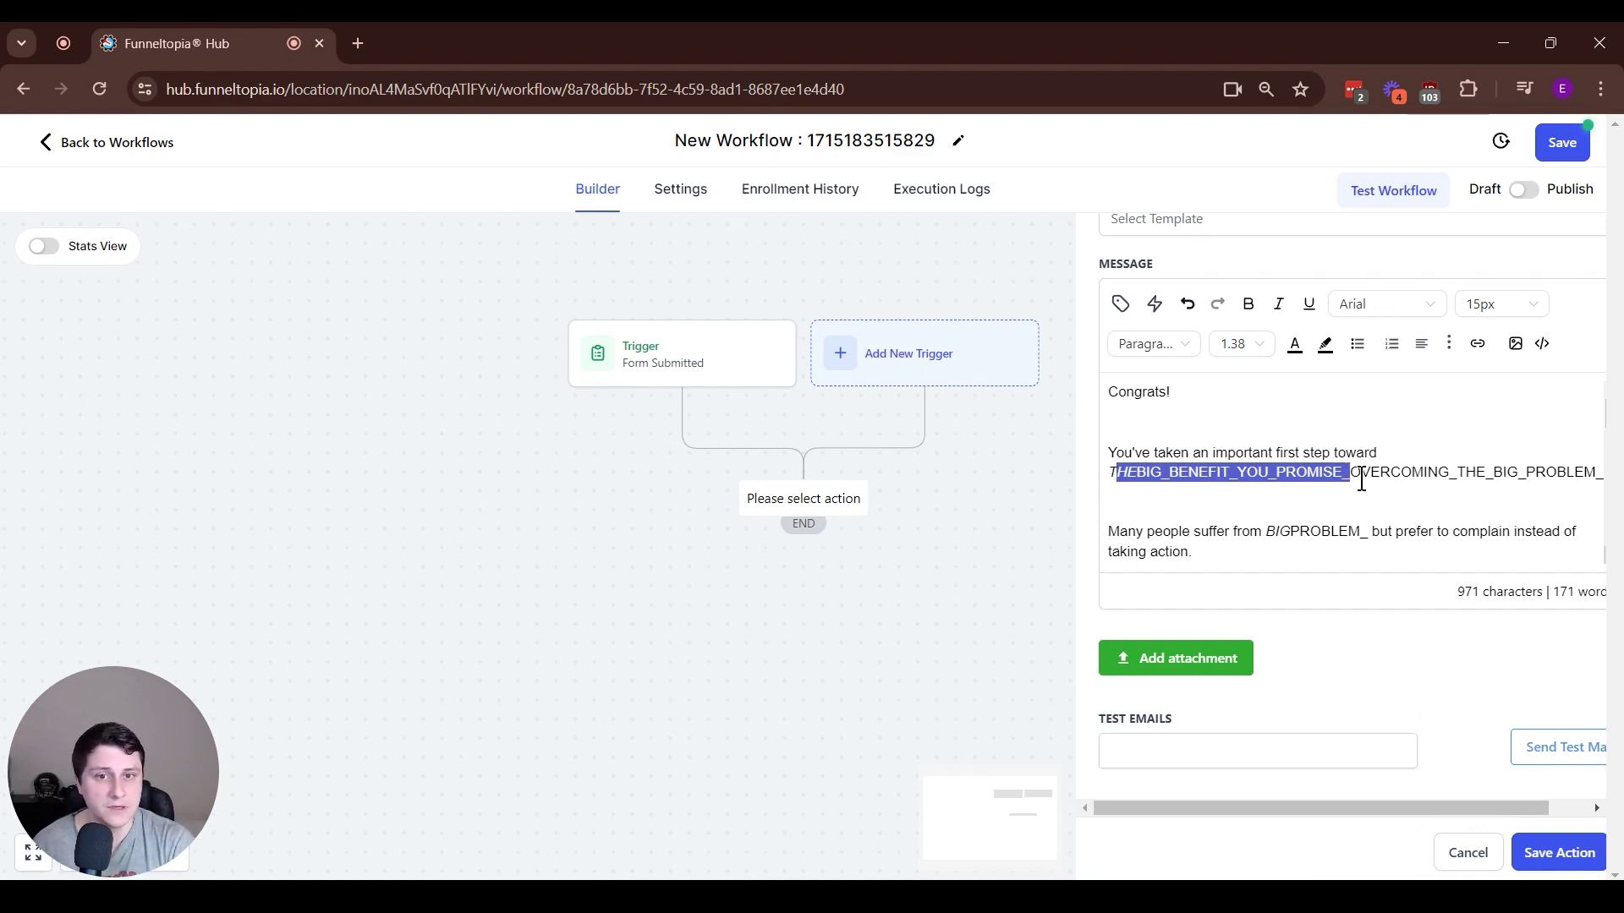
triple_click(1359, 472)
double_click(1350, 454)
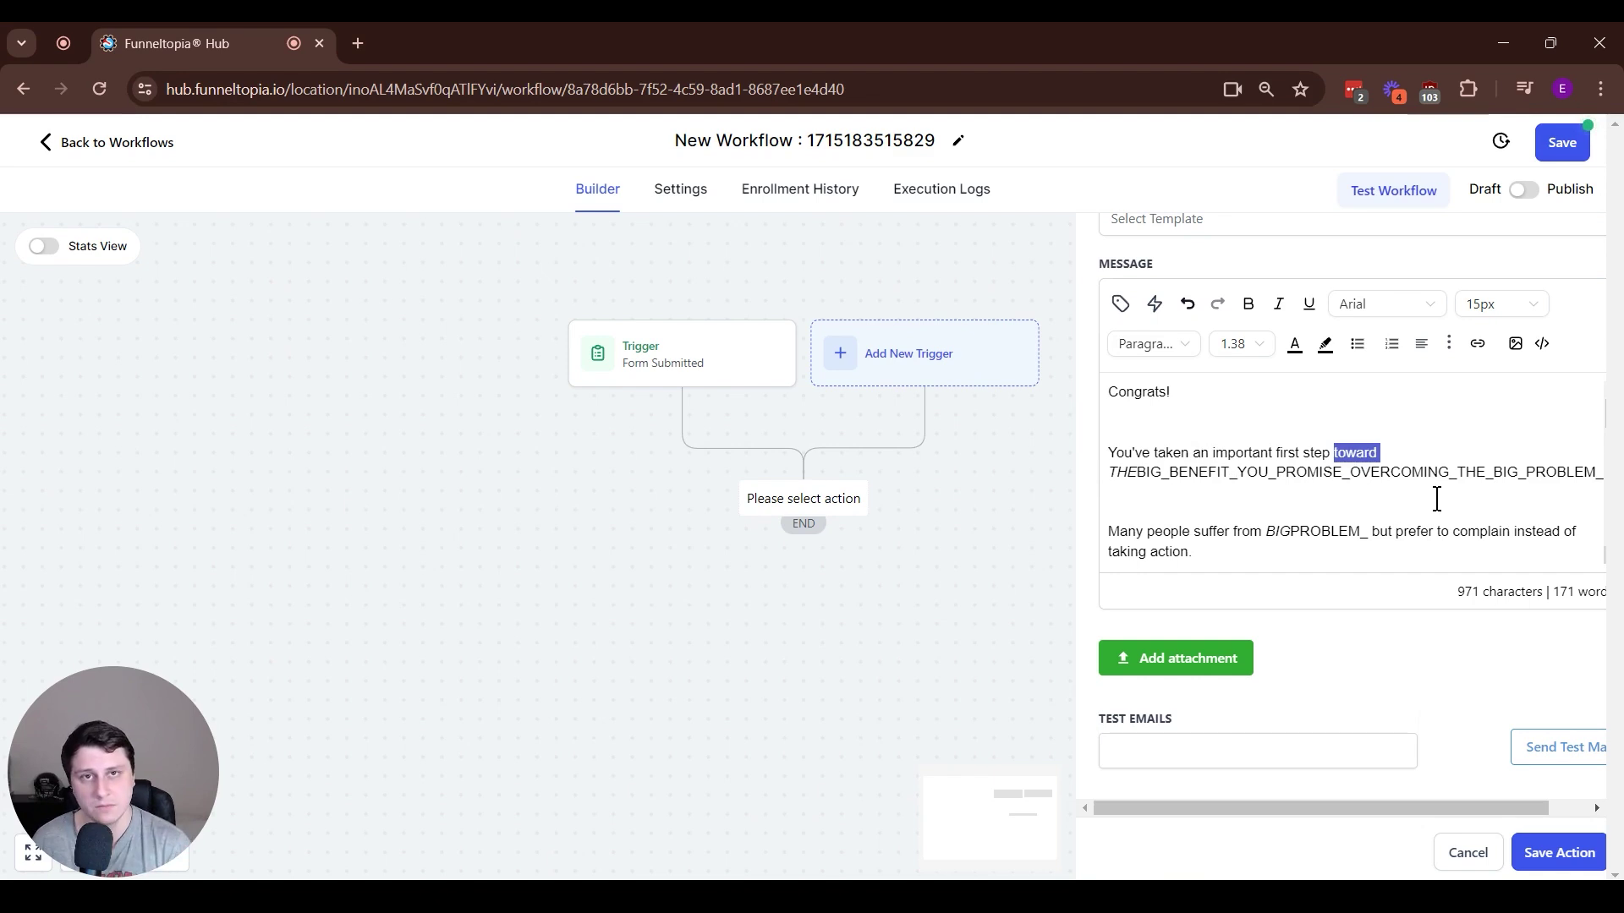
Examine the message's placeholders for the big problem and the gift title, reading the sentences around them
click(1287, 529)
drag(1273, 531, 1358, 539)
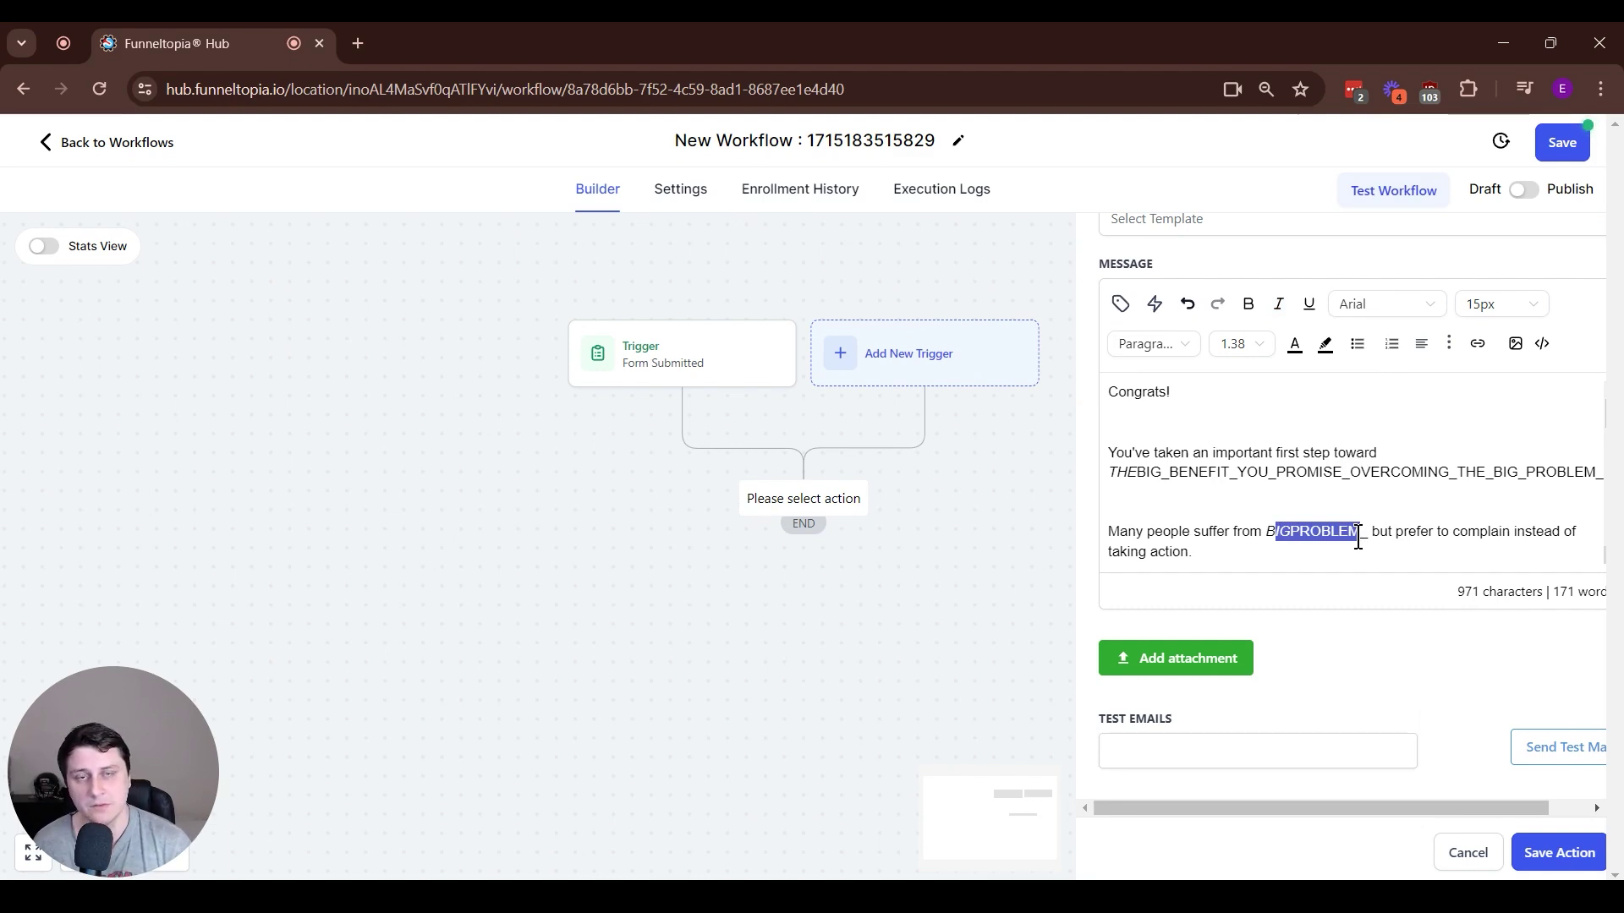
click(1270, 533)
drag(1275, 532, 1349, 535)
click(1425, 591)
scroll(1368, 468, down, 1)
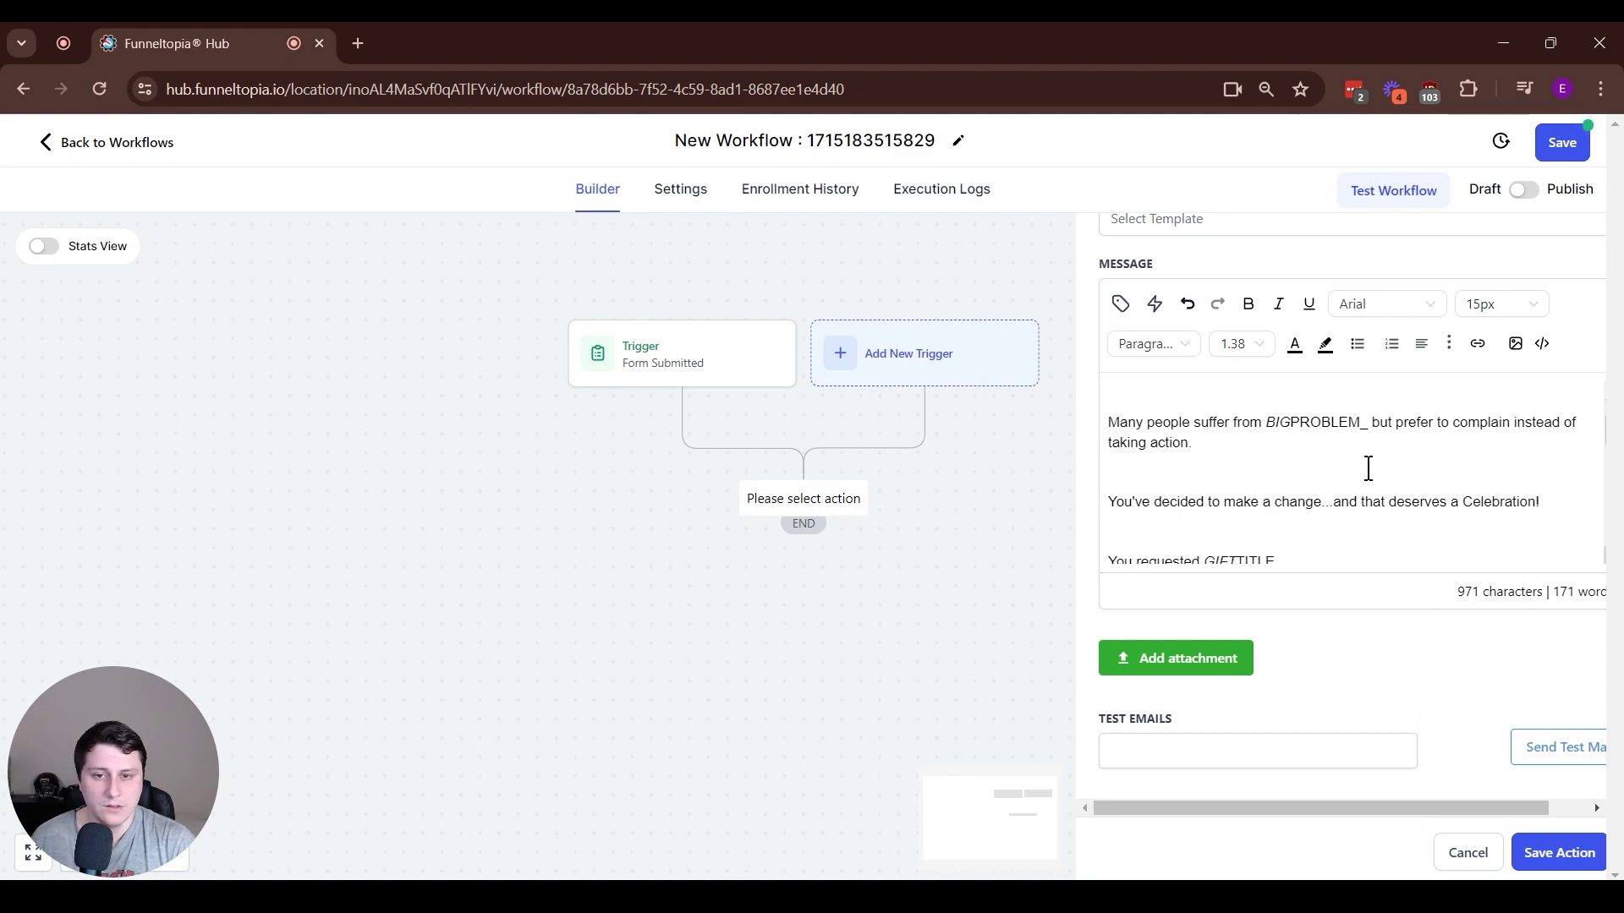
scroll(1368, 467, down, 1)
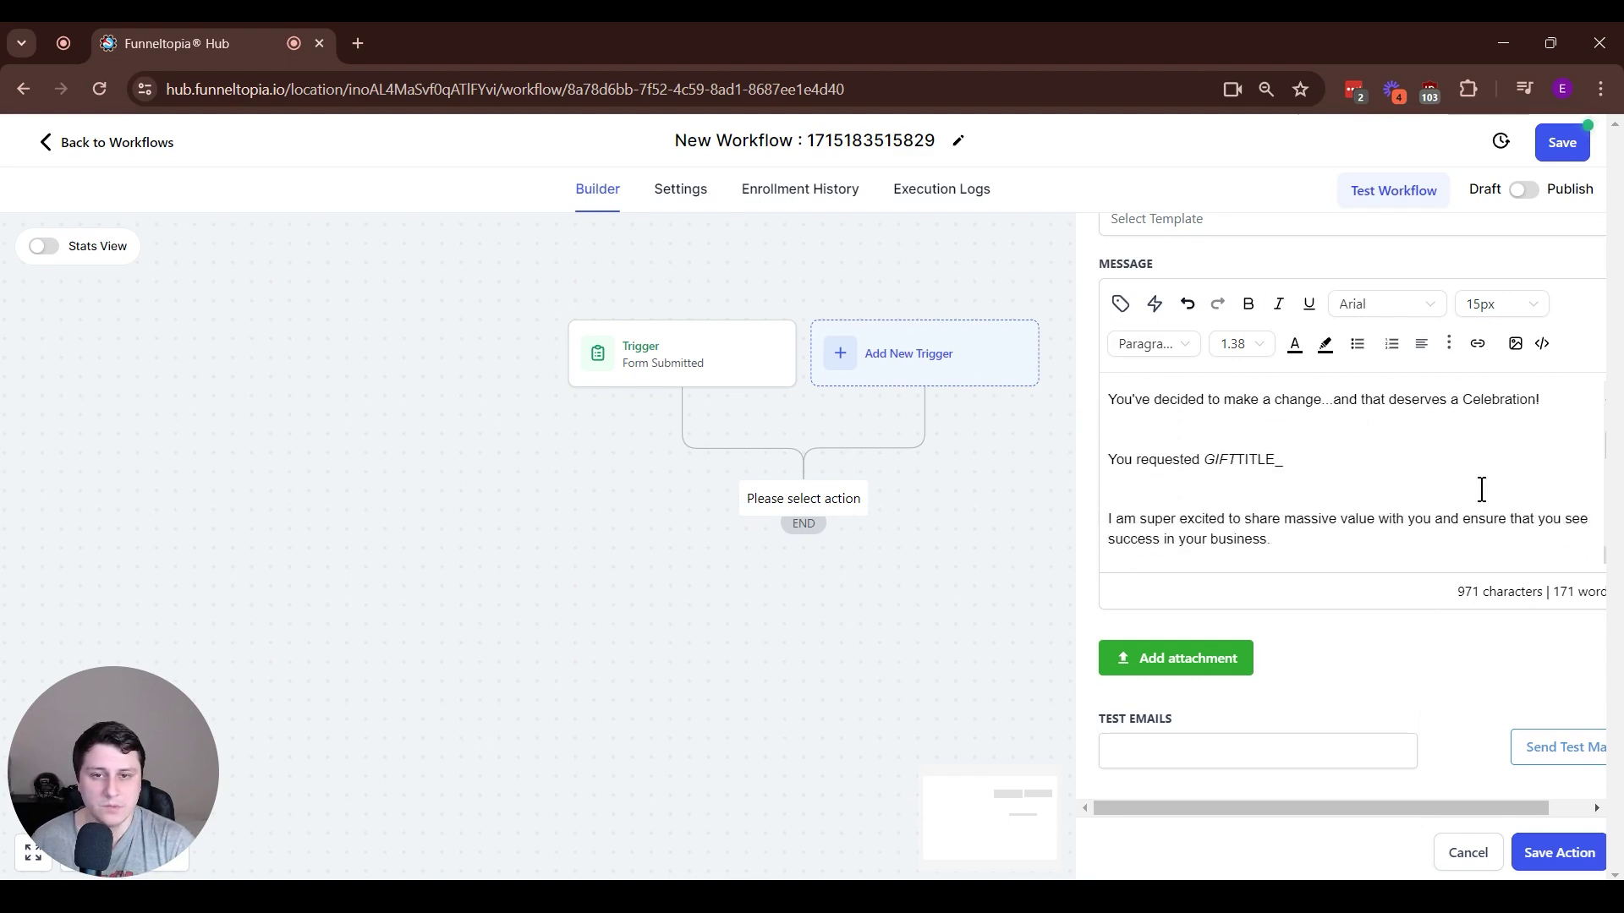
click(1302, 475)
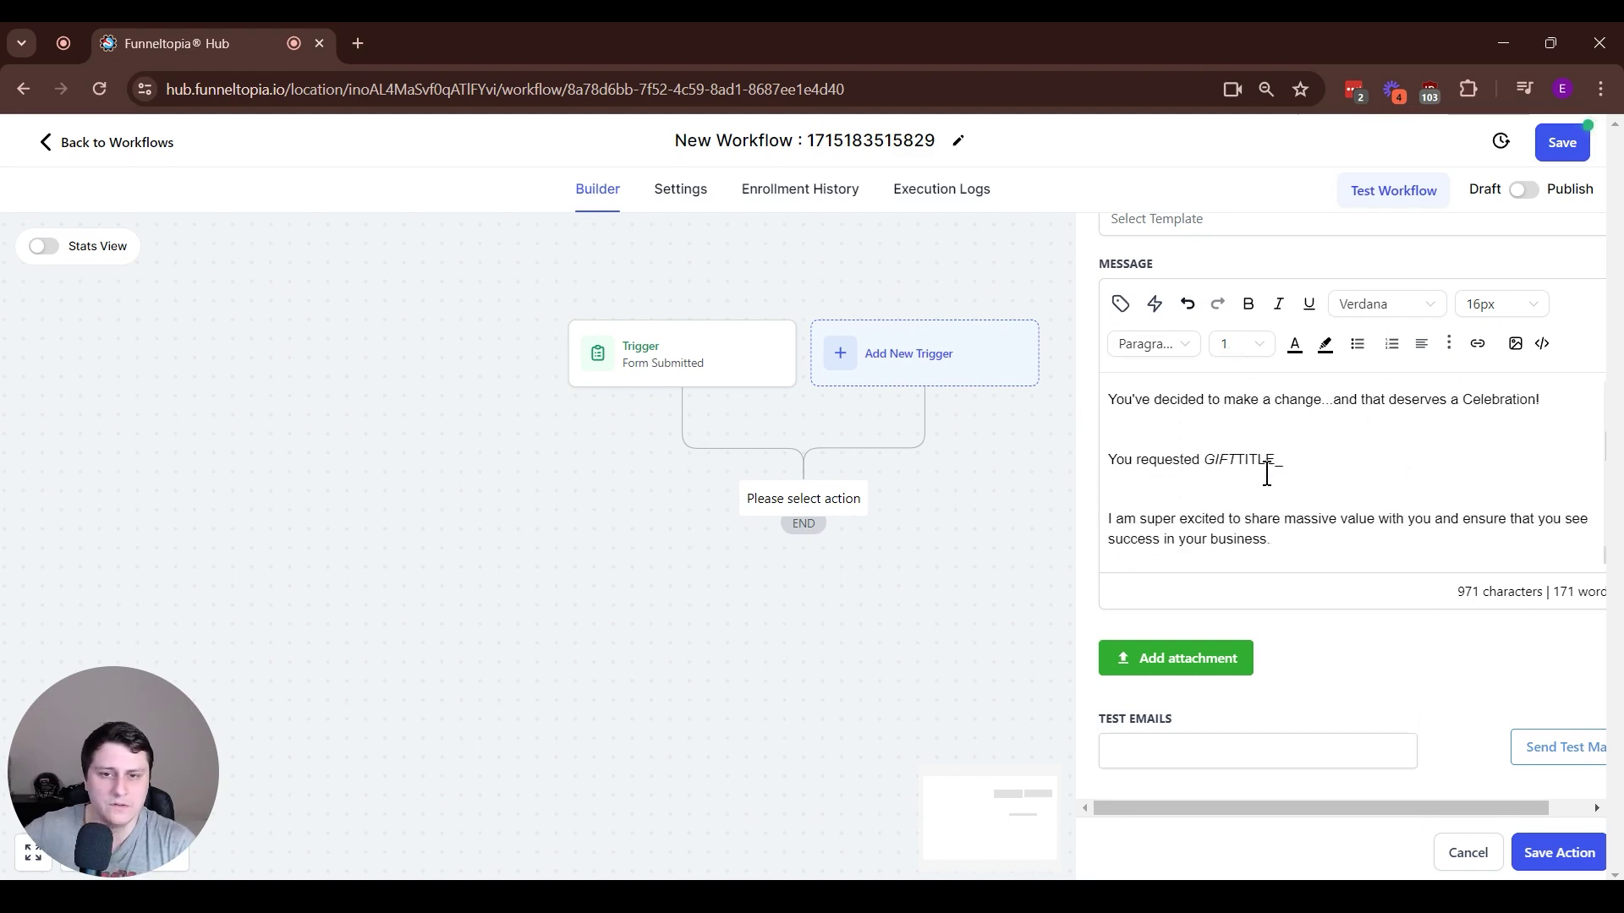
drag(1207, 465, 1279, 468)
click(1311, 479)
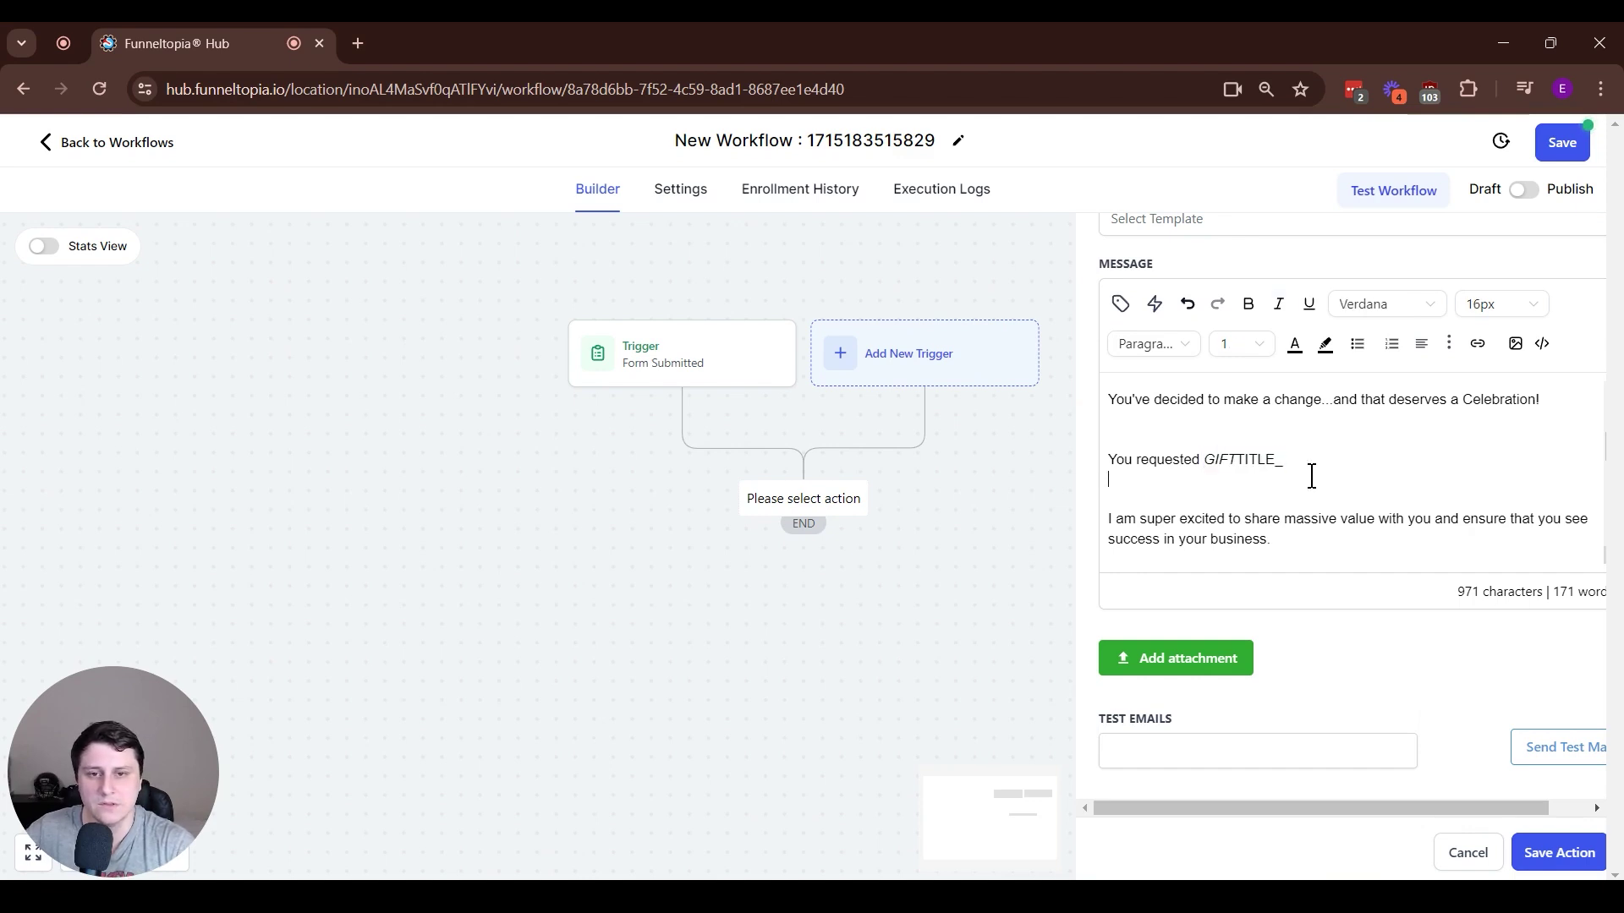
drag(1216, 462, 1237, 463)
click(1333, 465)
drag(1353, 470, 1238, 465)
click(1388, 445)
Examine the "ACCESS REPORT" line under the gift link sentence and the option for turning it into a hyperlink
scroll(1388, 446, down, 2)
click(1312, 433)
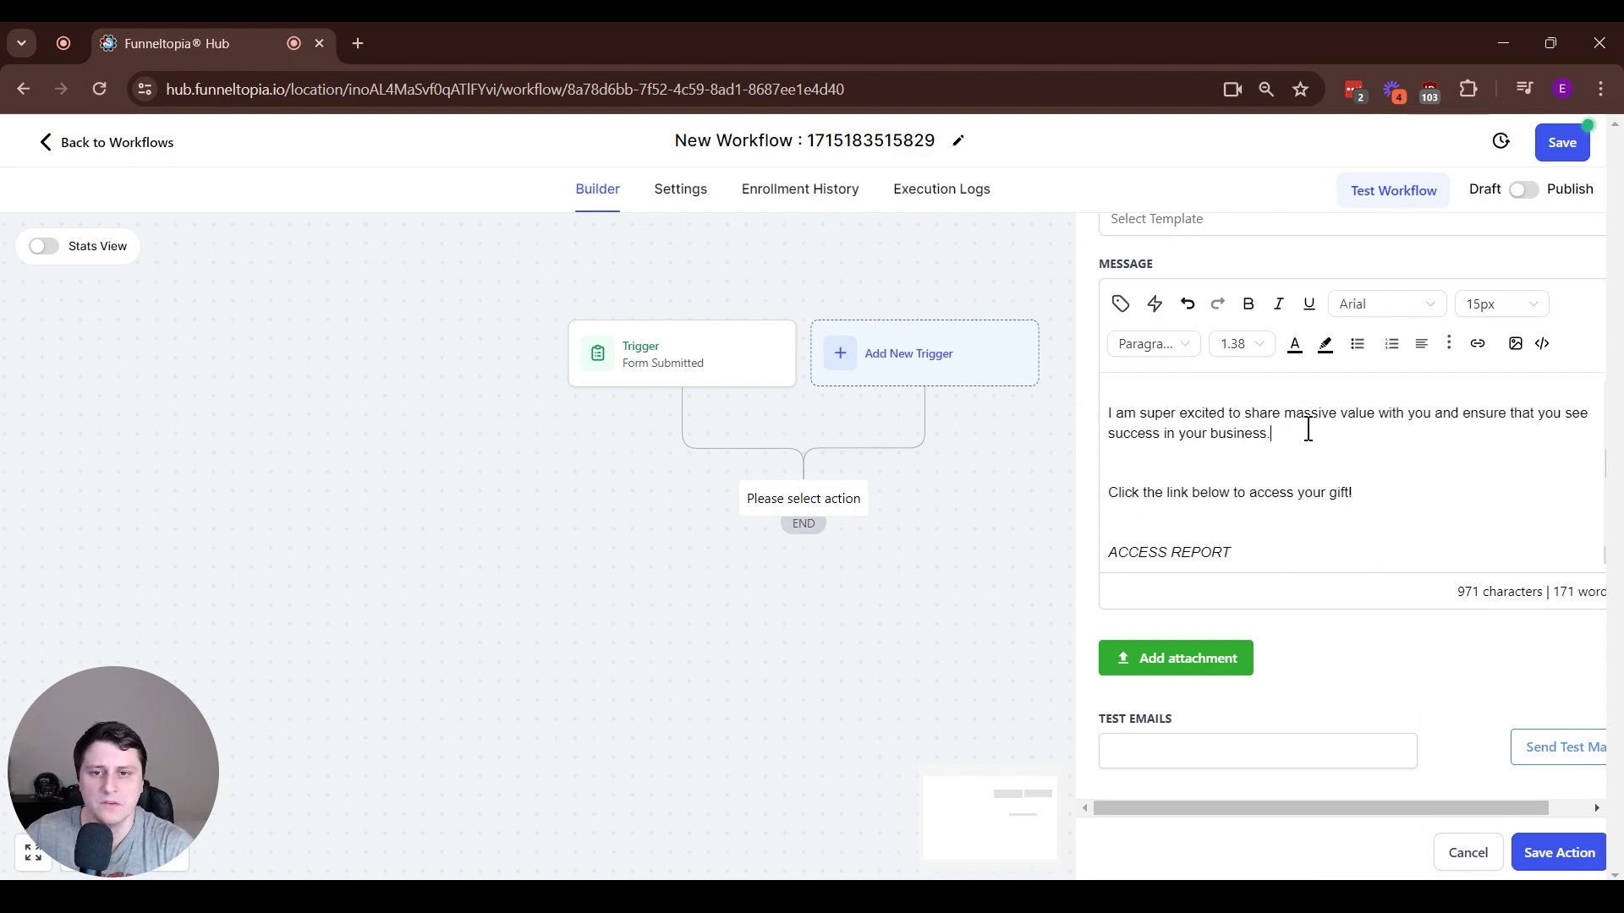
drag(1268, 554, 1182, 471)
scroll(1184, 486, up, 3)
click(1241, 453)
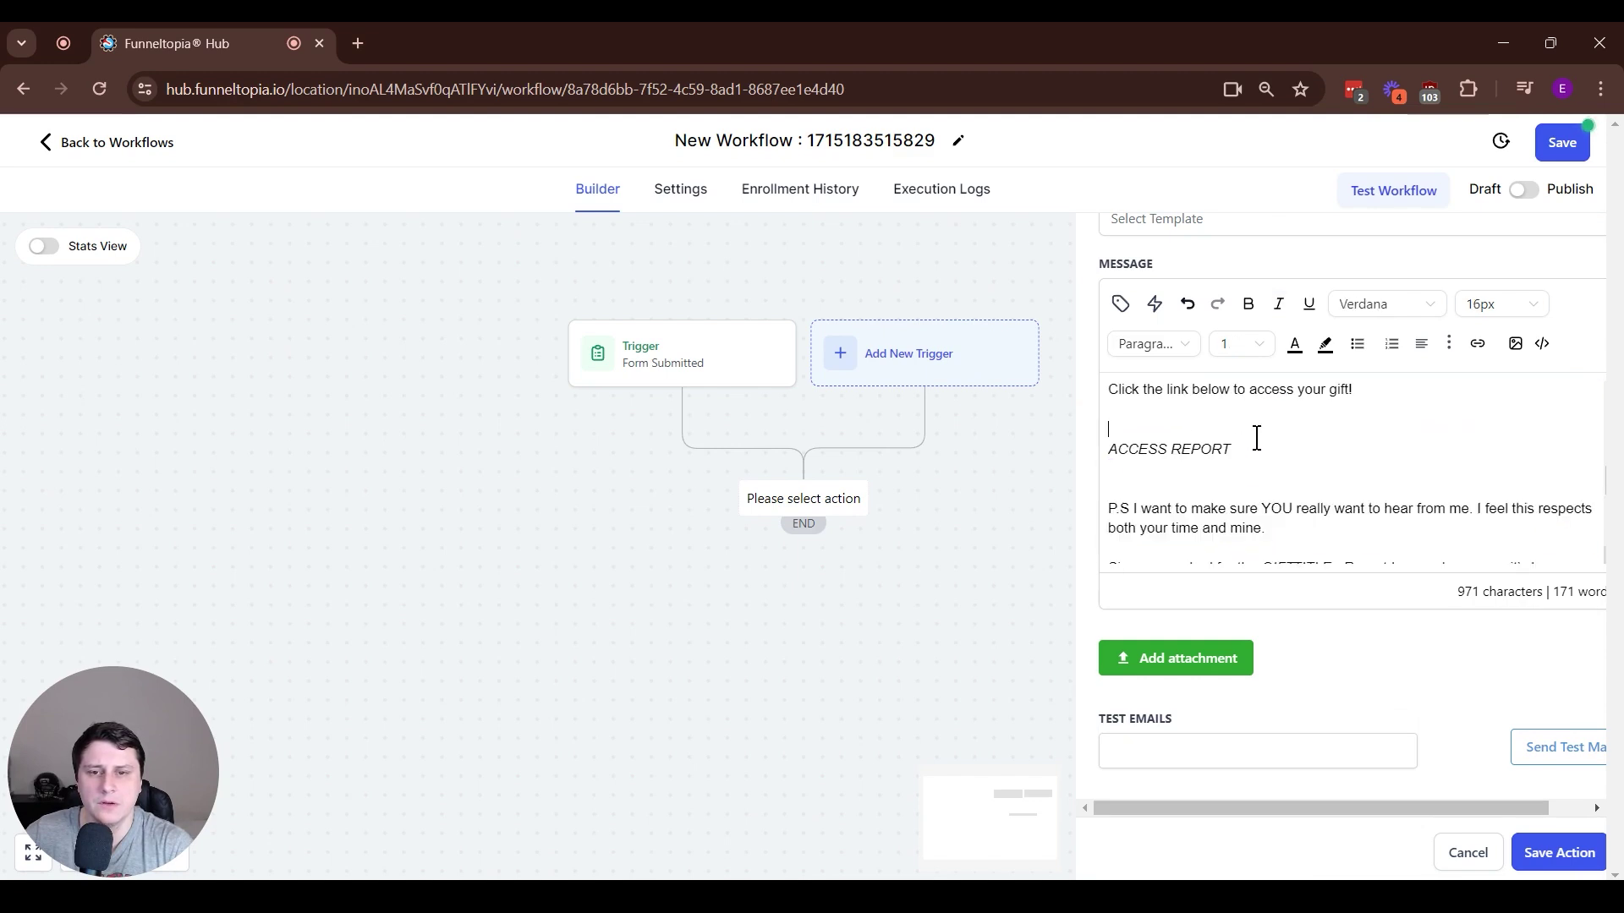
drag(1265, 446, 1108, 465)
click(1107, 448)
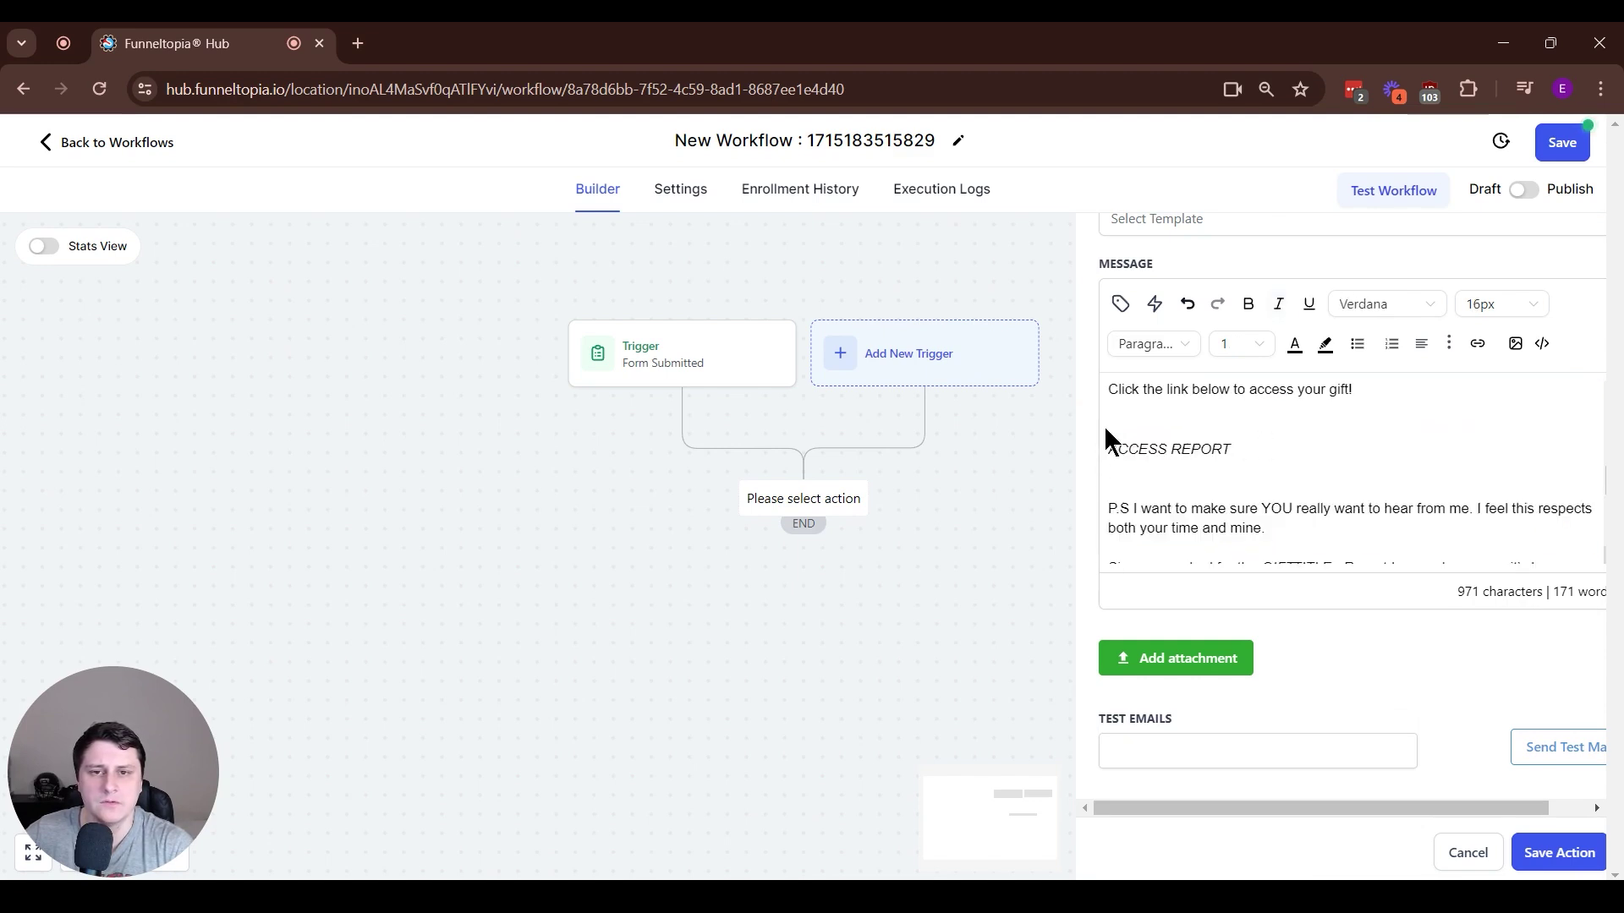
triple_click(1196, 446)
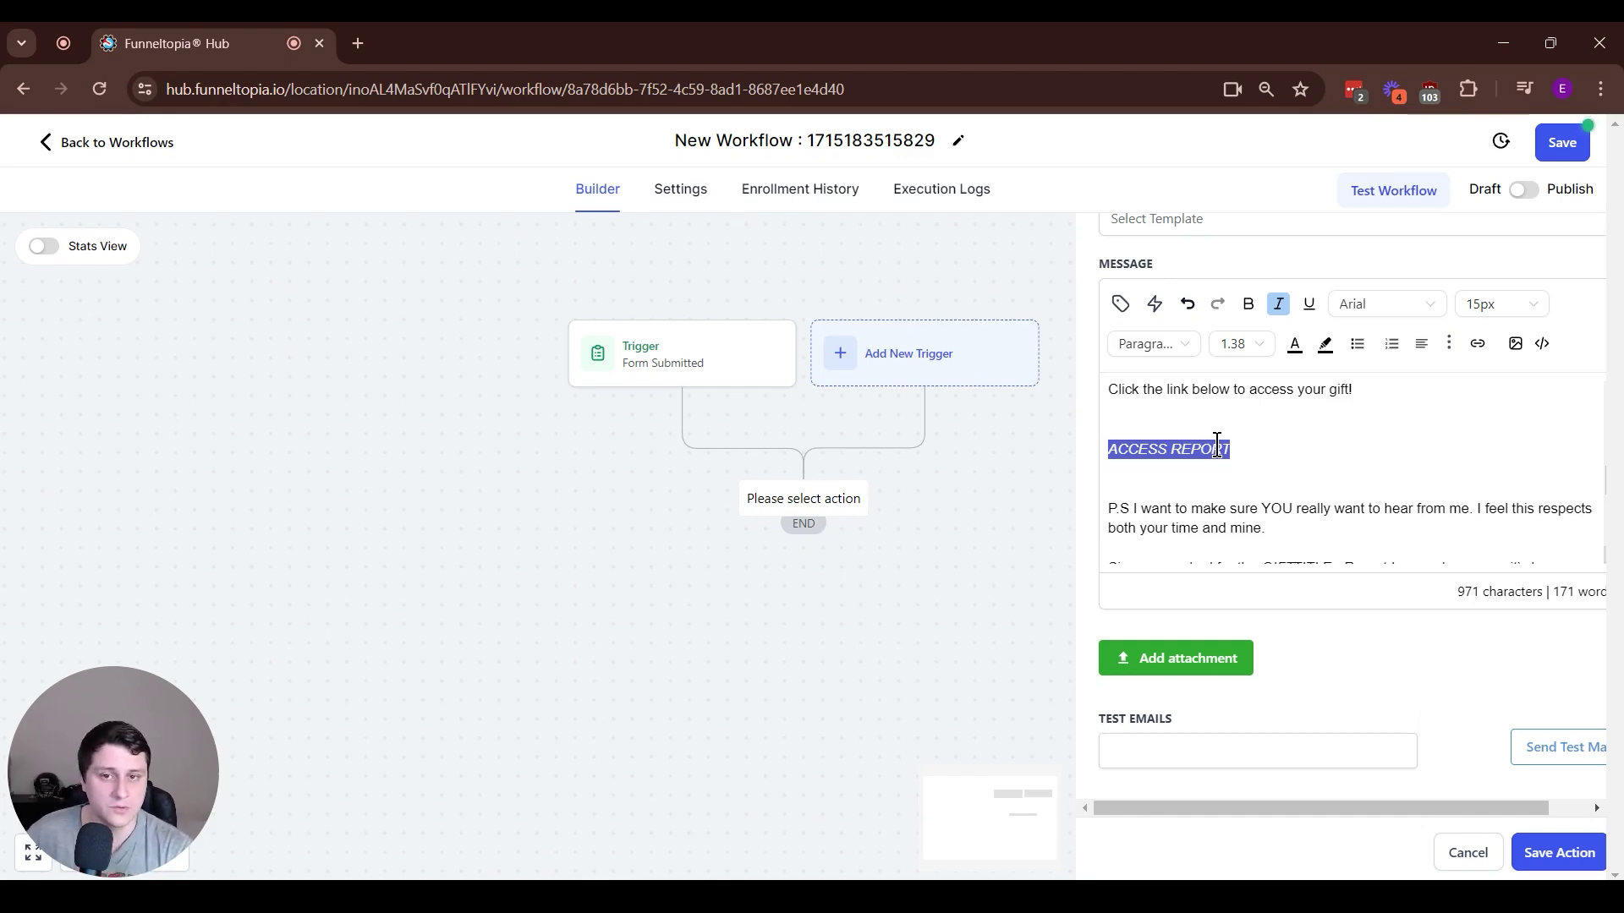
click(1478, 344)
click(653, 420)
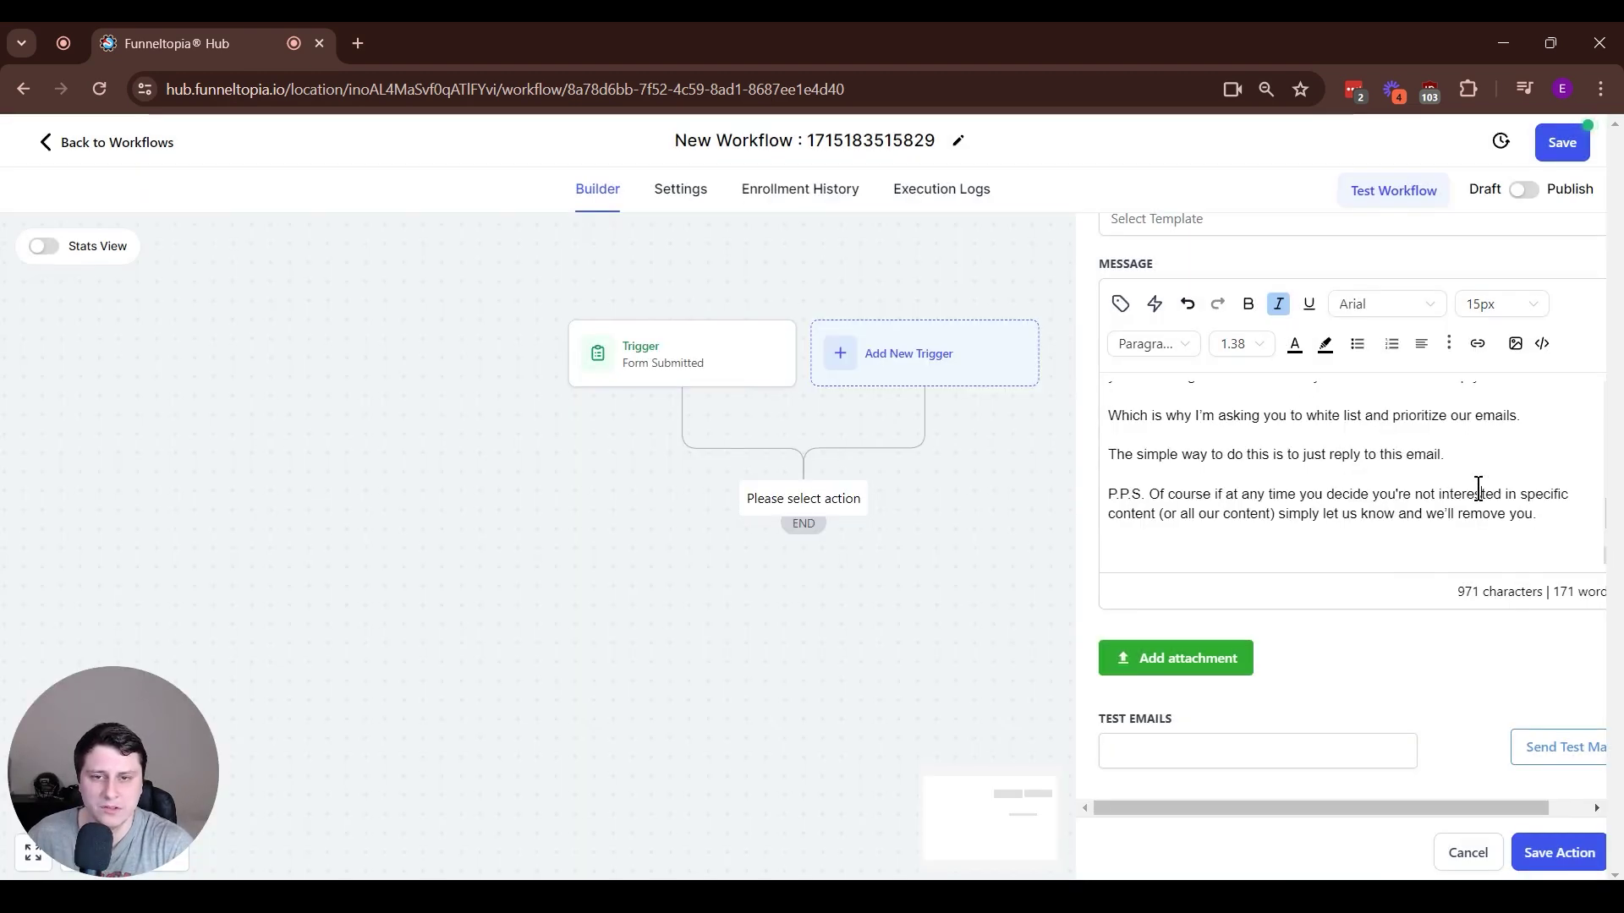
Read the P.S. and P.P.S. paragraphs at the end of the email message
scroll(1478, 488, up, 2)
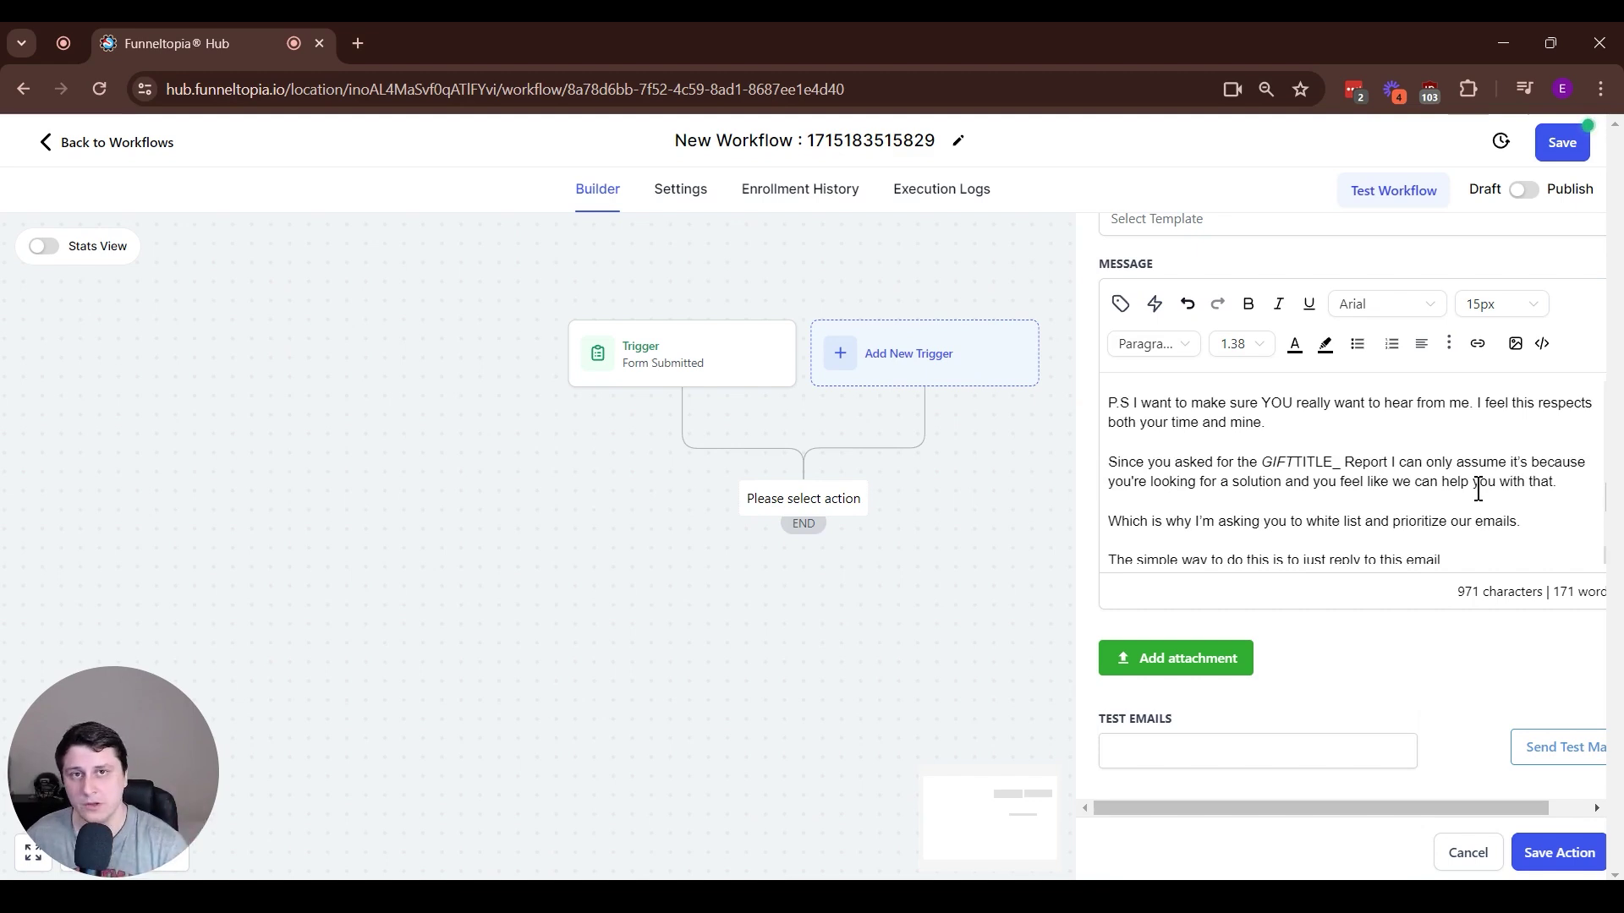
scroll(1478, 490, down, 2)
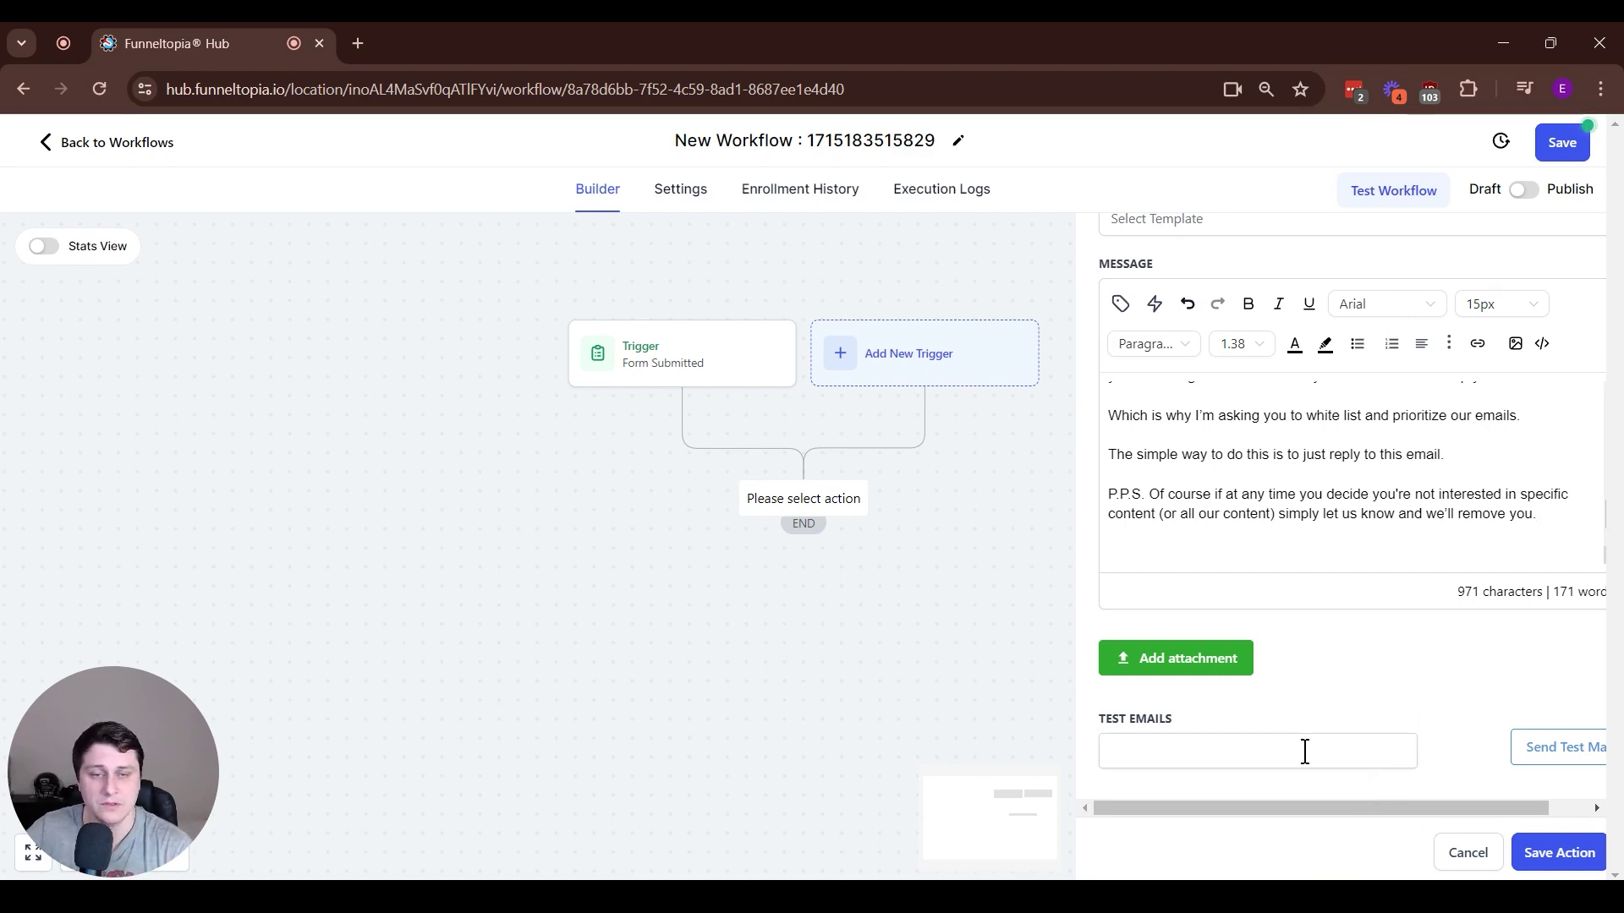
scroll(1231, 658, up, 6)
scroll(1247, 605, down, 4)
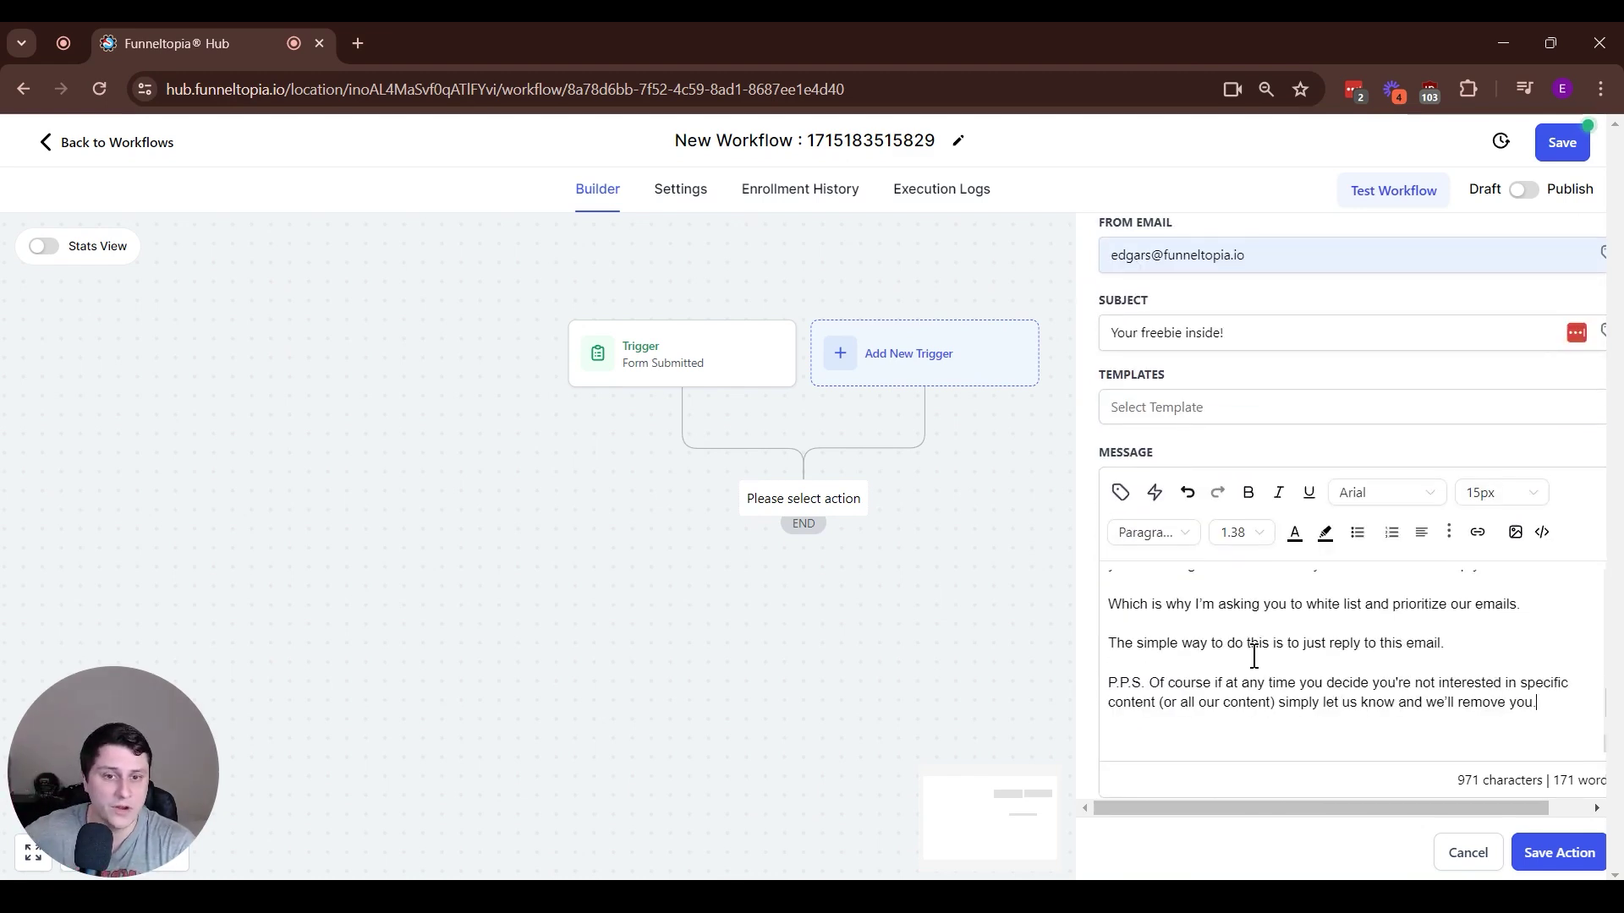
Replace the message's "Congrats!" opening with the greeting "Hey {{contact.first_name}}," using the contact's First Name custom value
scroll(1247, 656, up, 5)
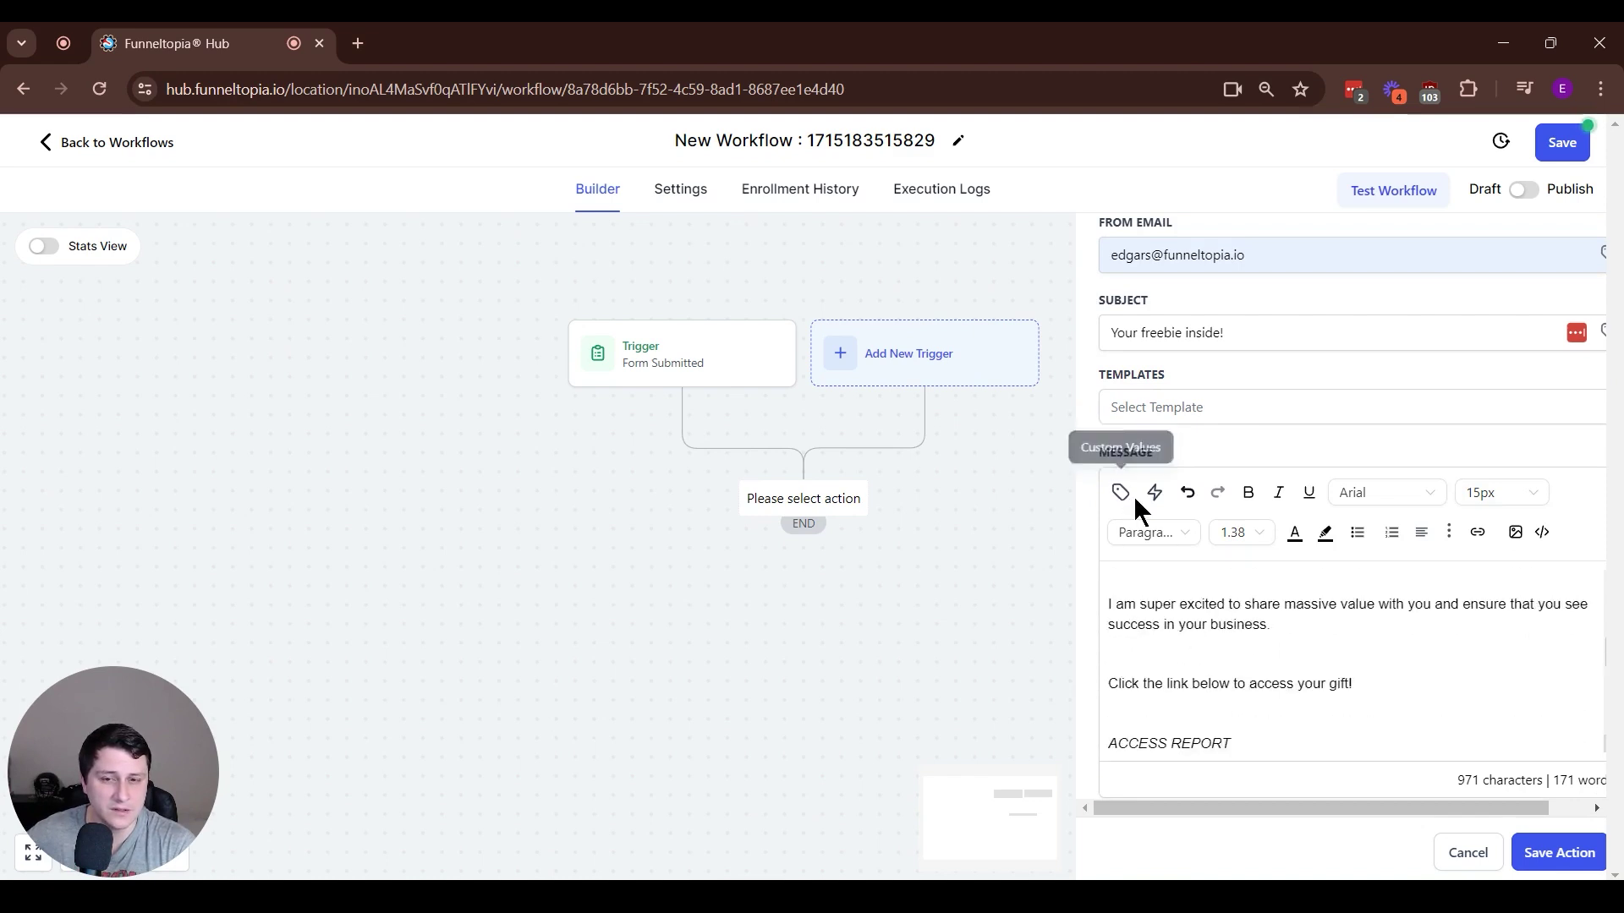
scroll(1158, 630, up, 3)
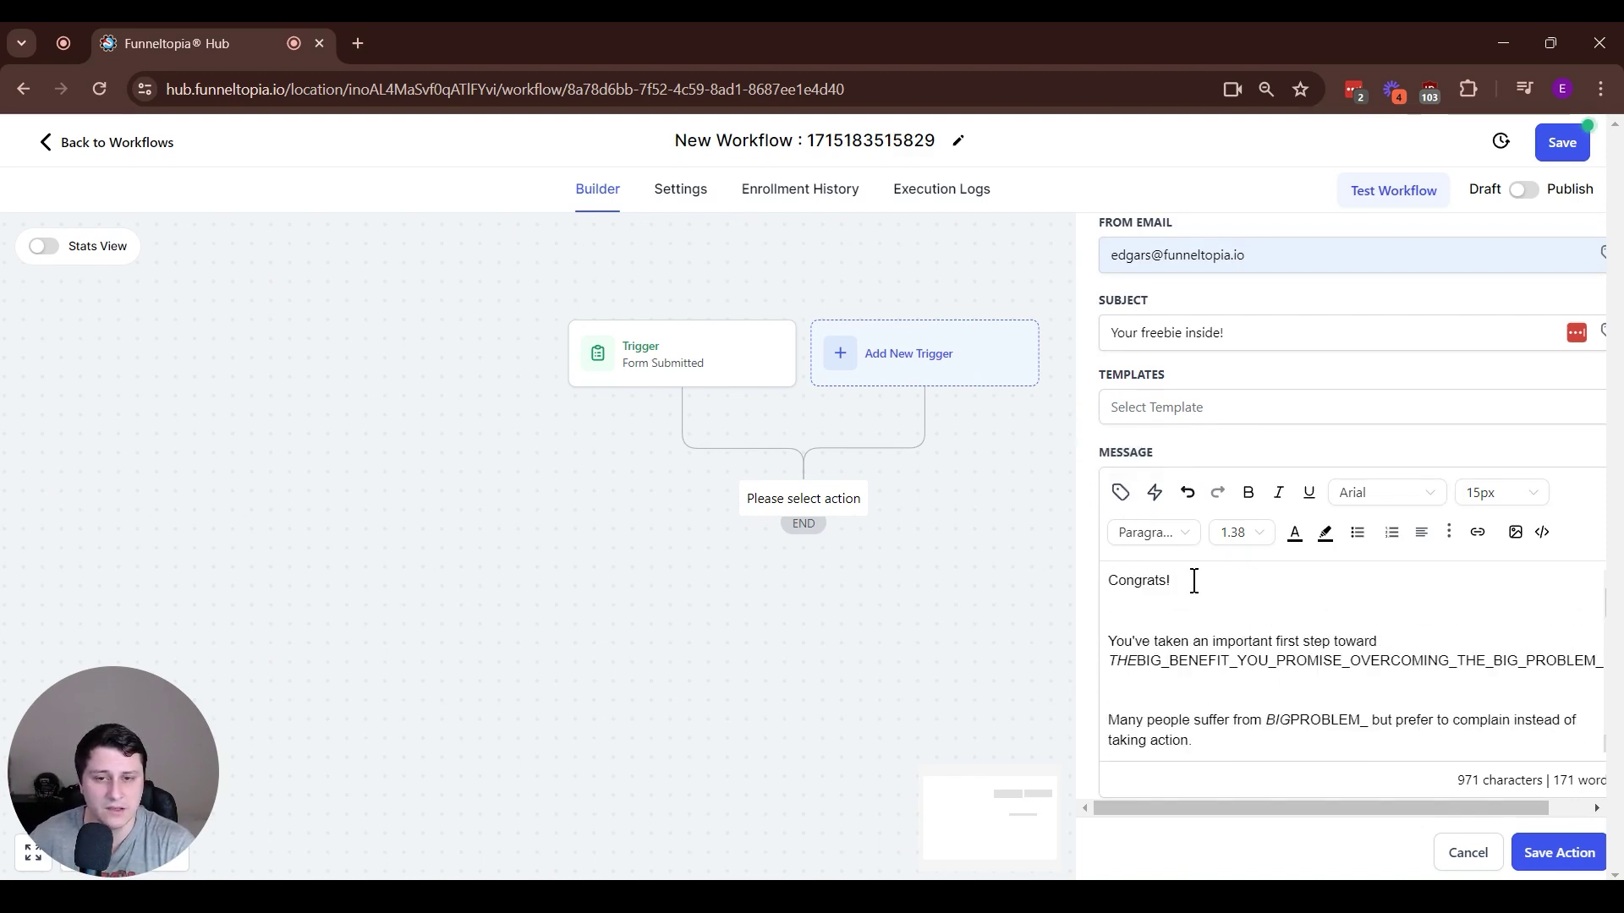
drag(1194, 580, 1032, 580)
text(Hey)
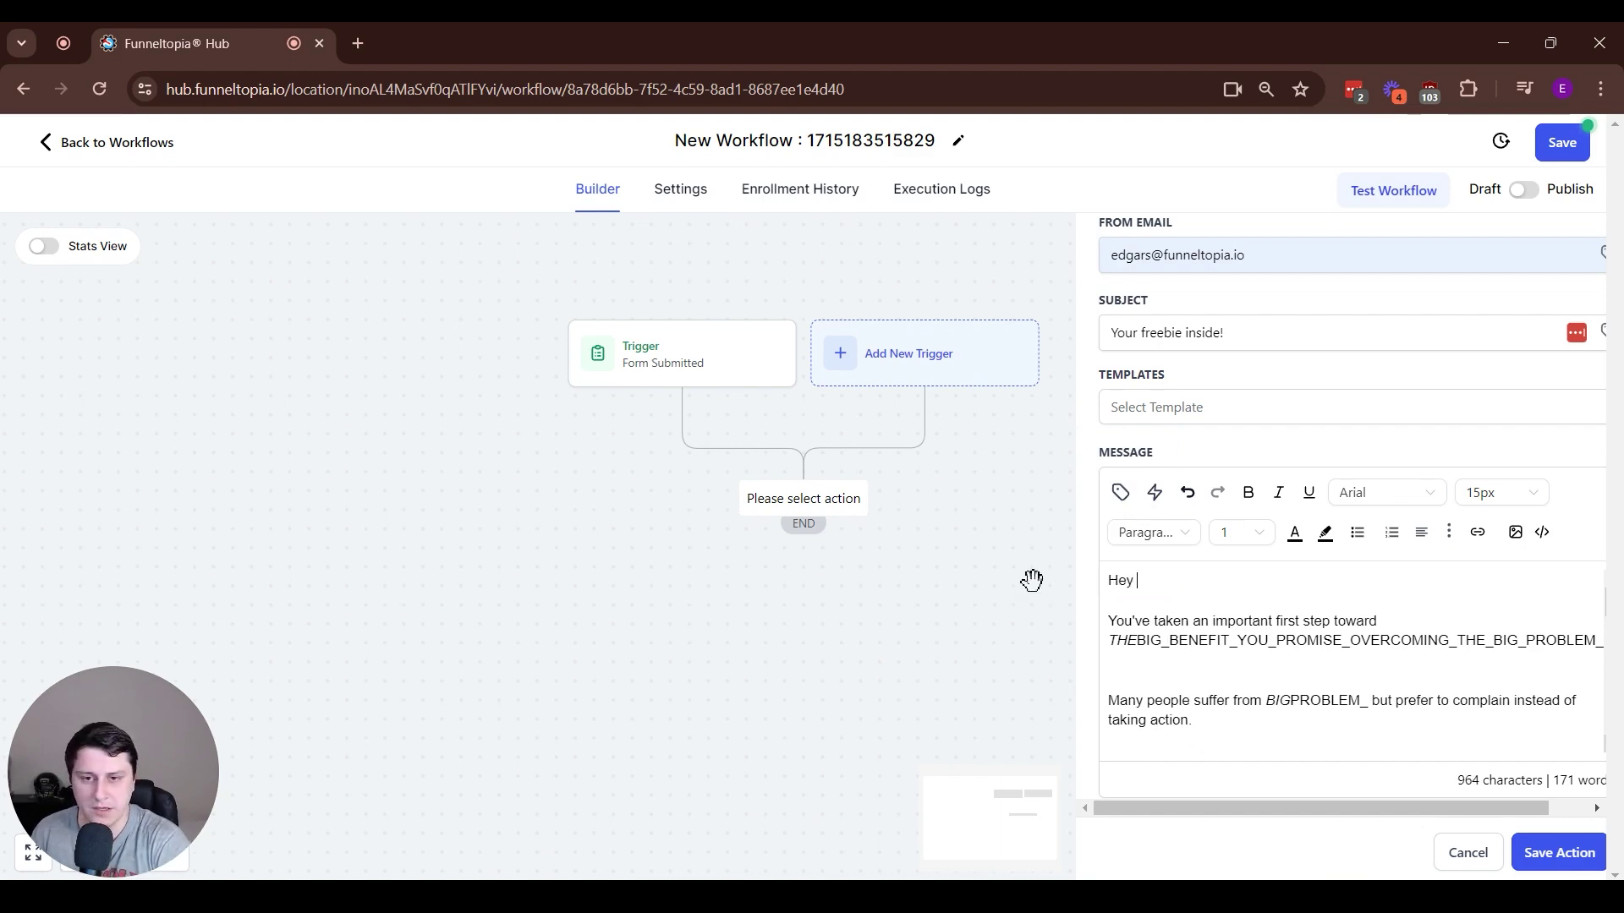
click(1120, 494)
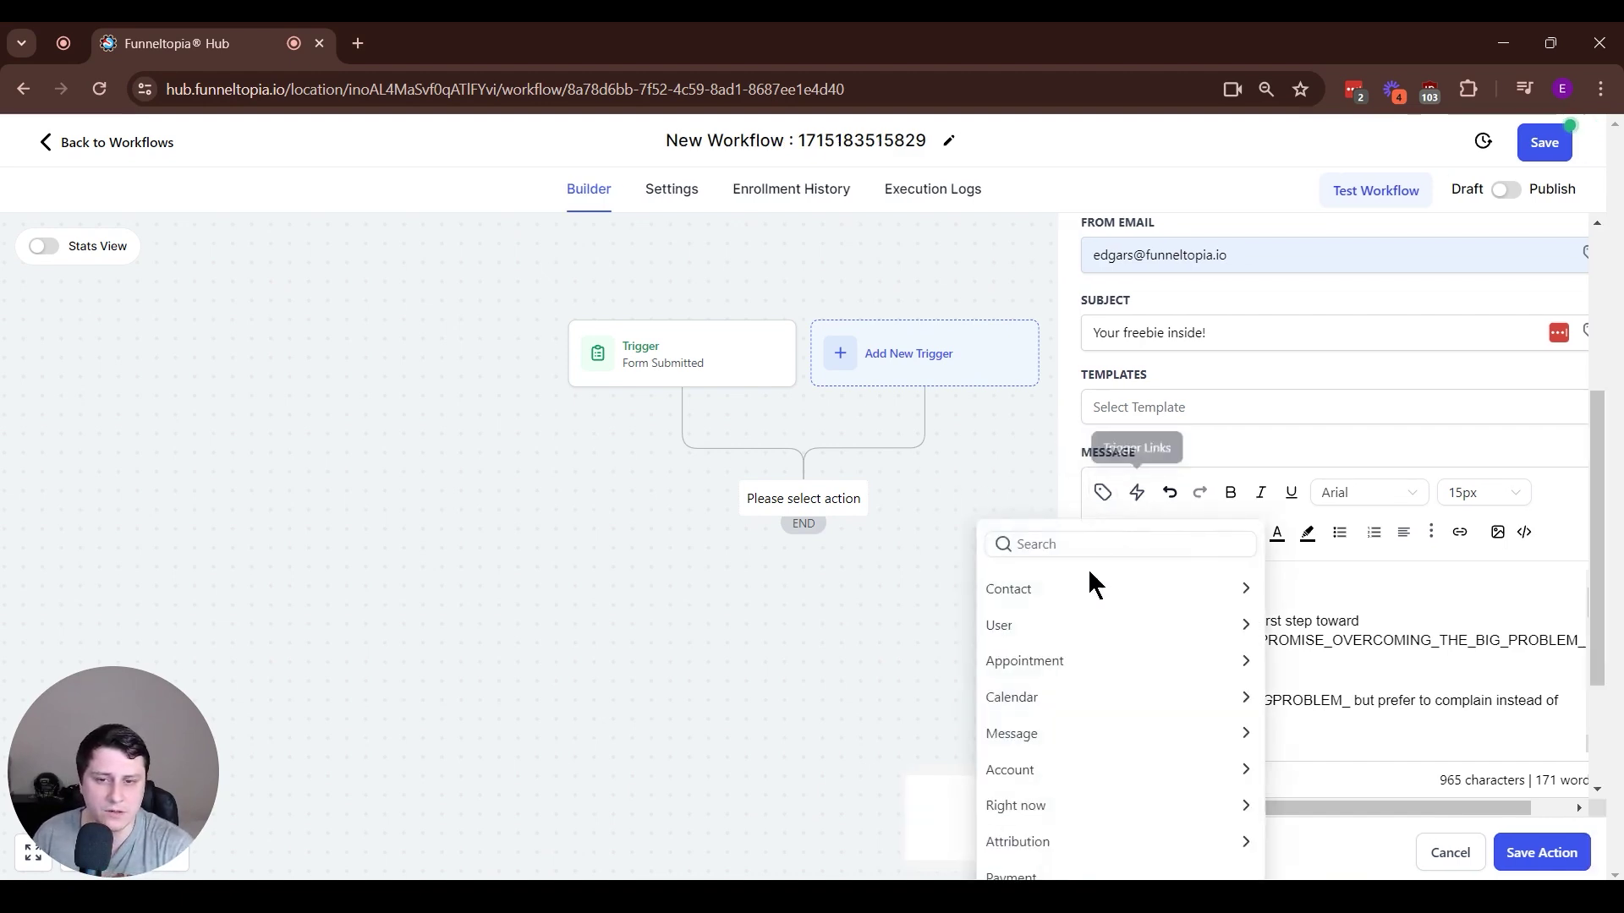
click(1072, 587)
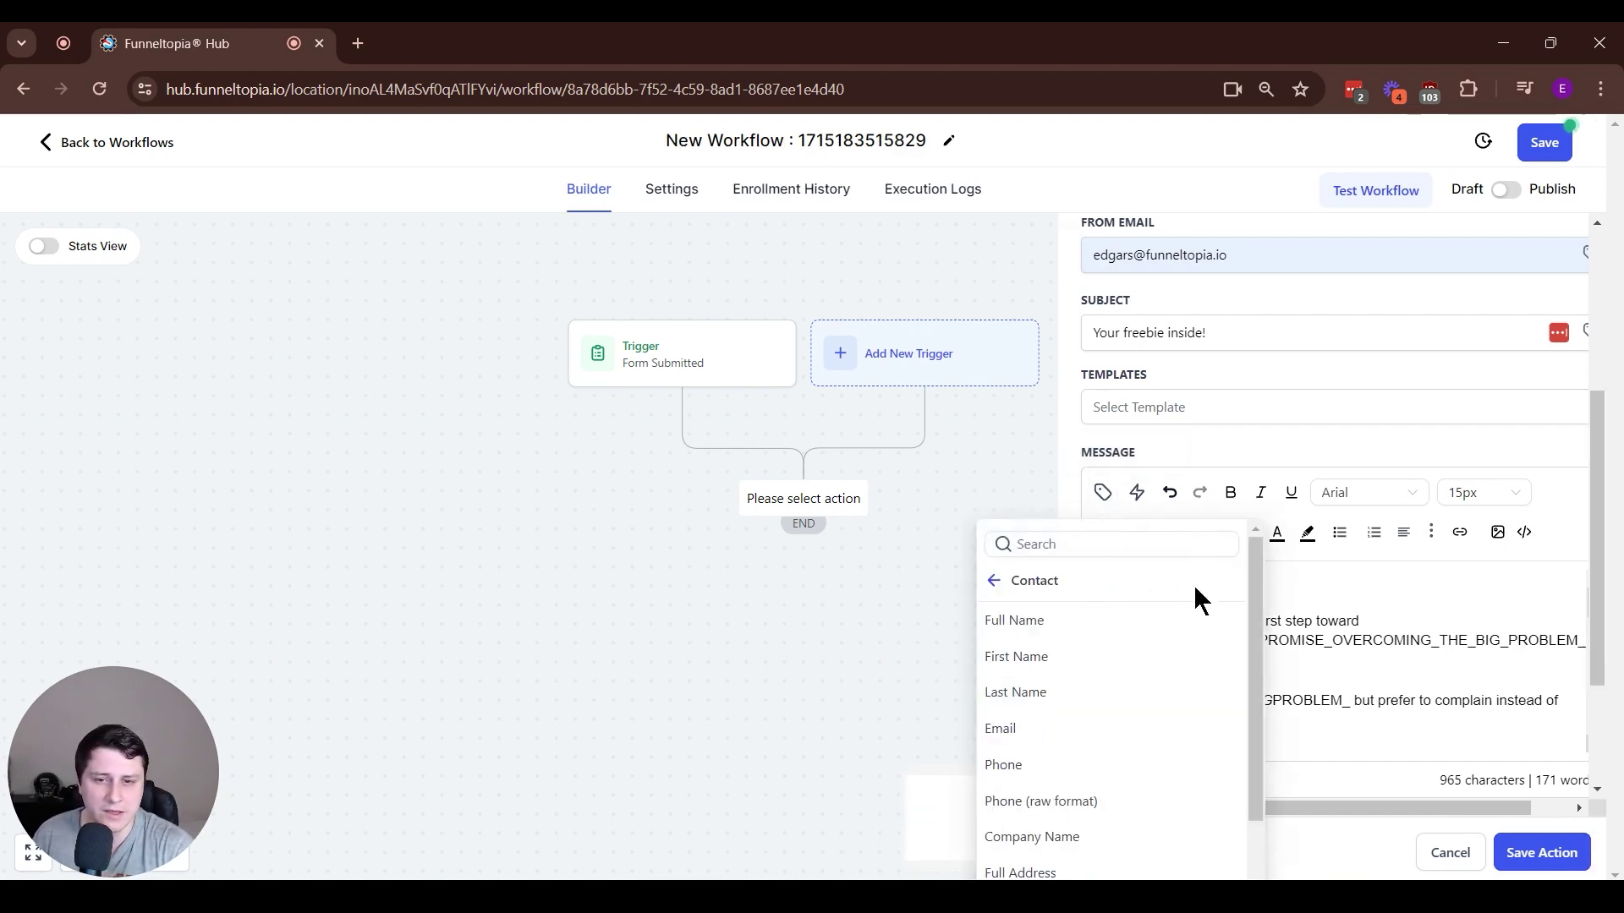
click(1062, 656)
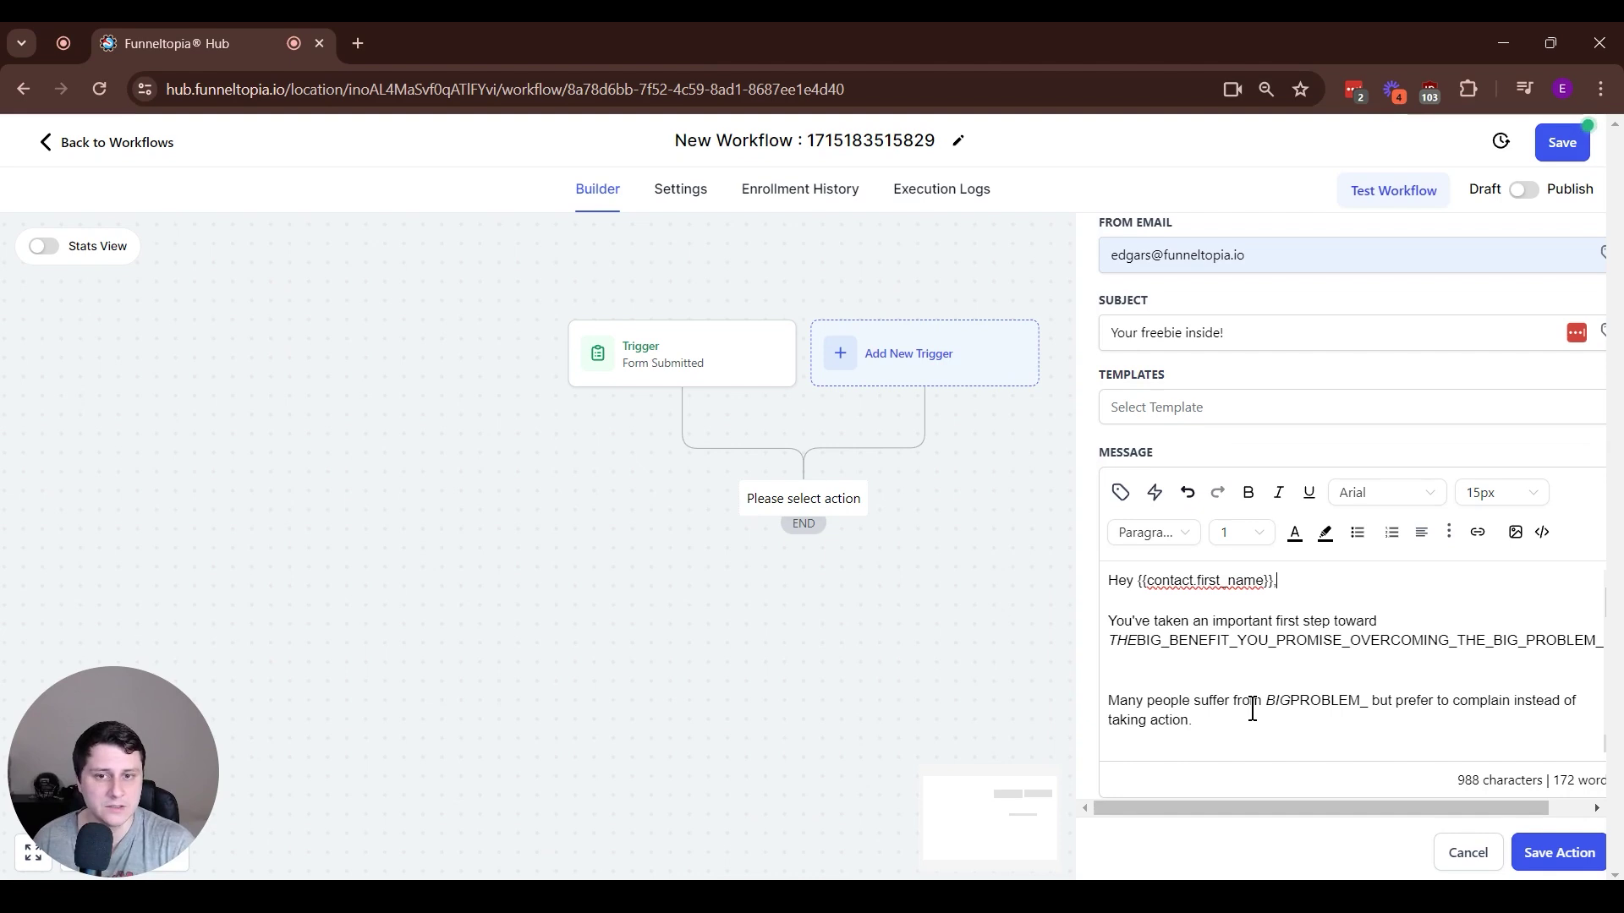
Check the message's benefit placeholder, "ACCESS REPORT" line and closing paragraphs, and save the email action
drag(1171, 640, 1277, 651)
click(1380, 653)
click(1296, 673)
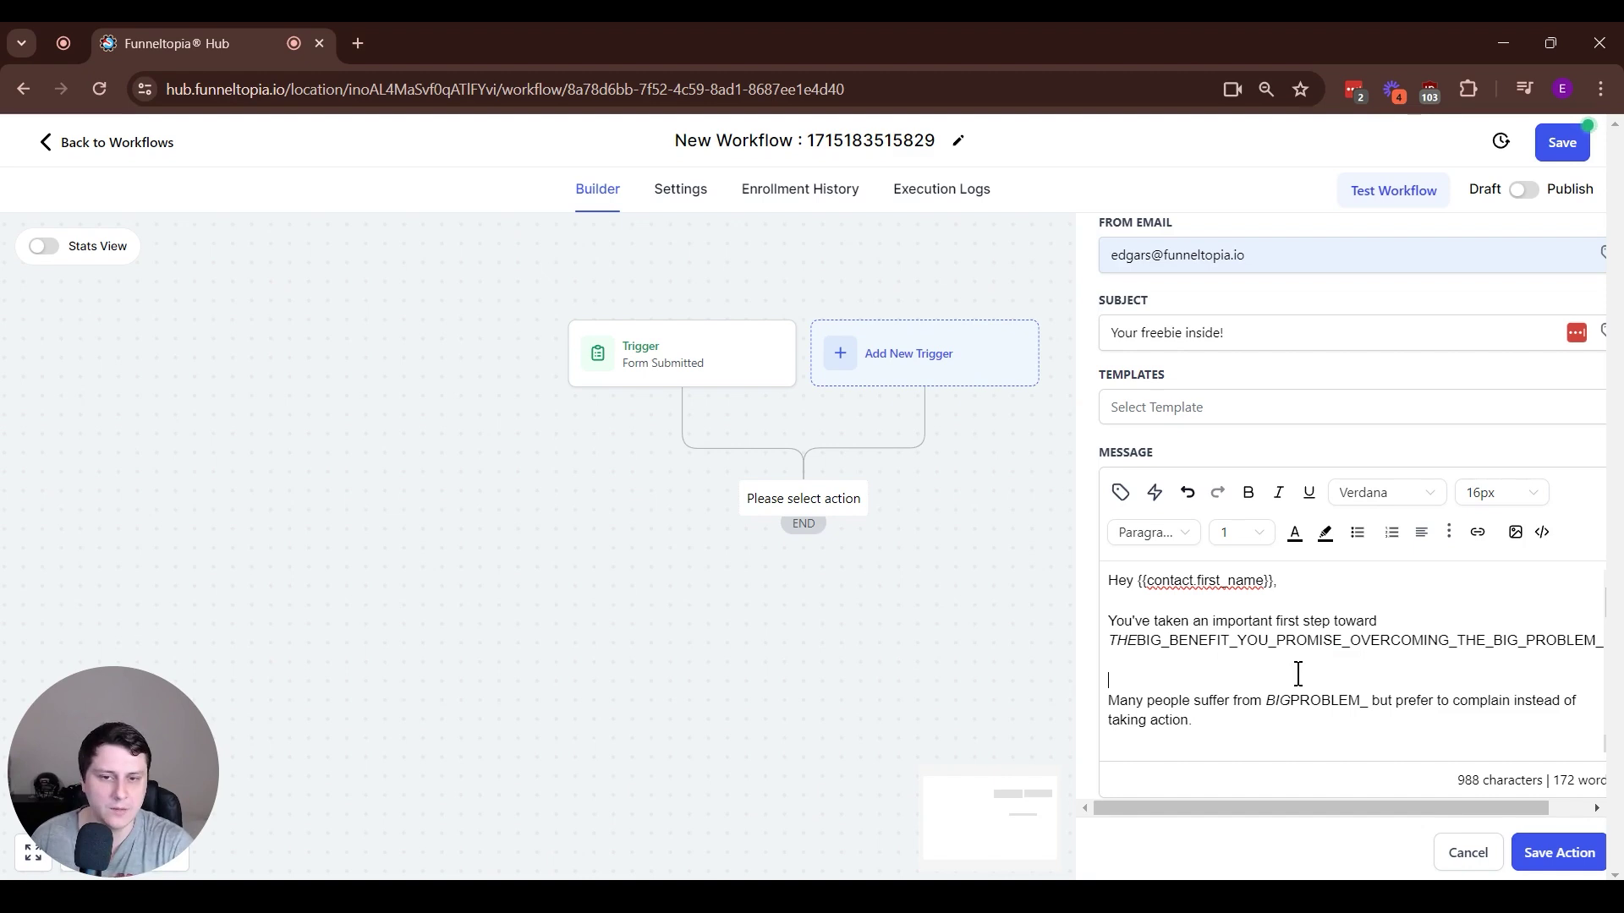
scroll(1234, 636, down, 5)
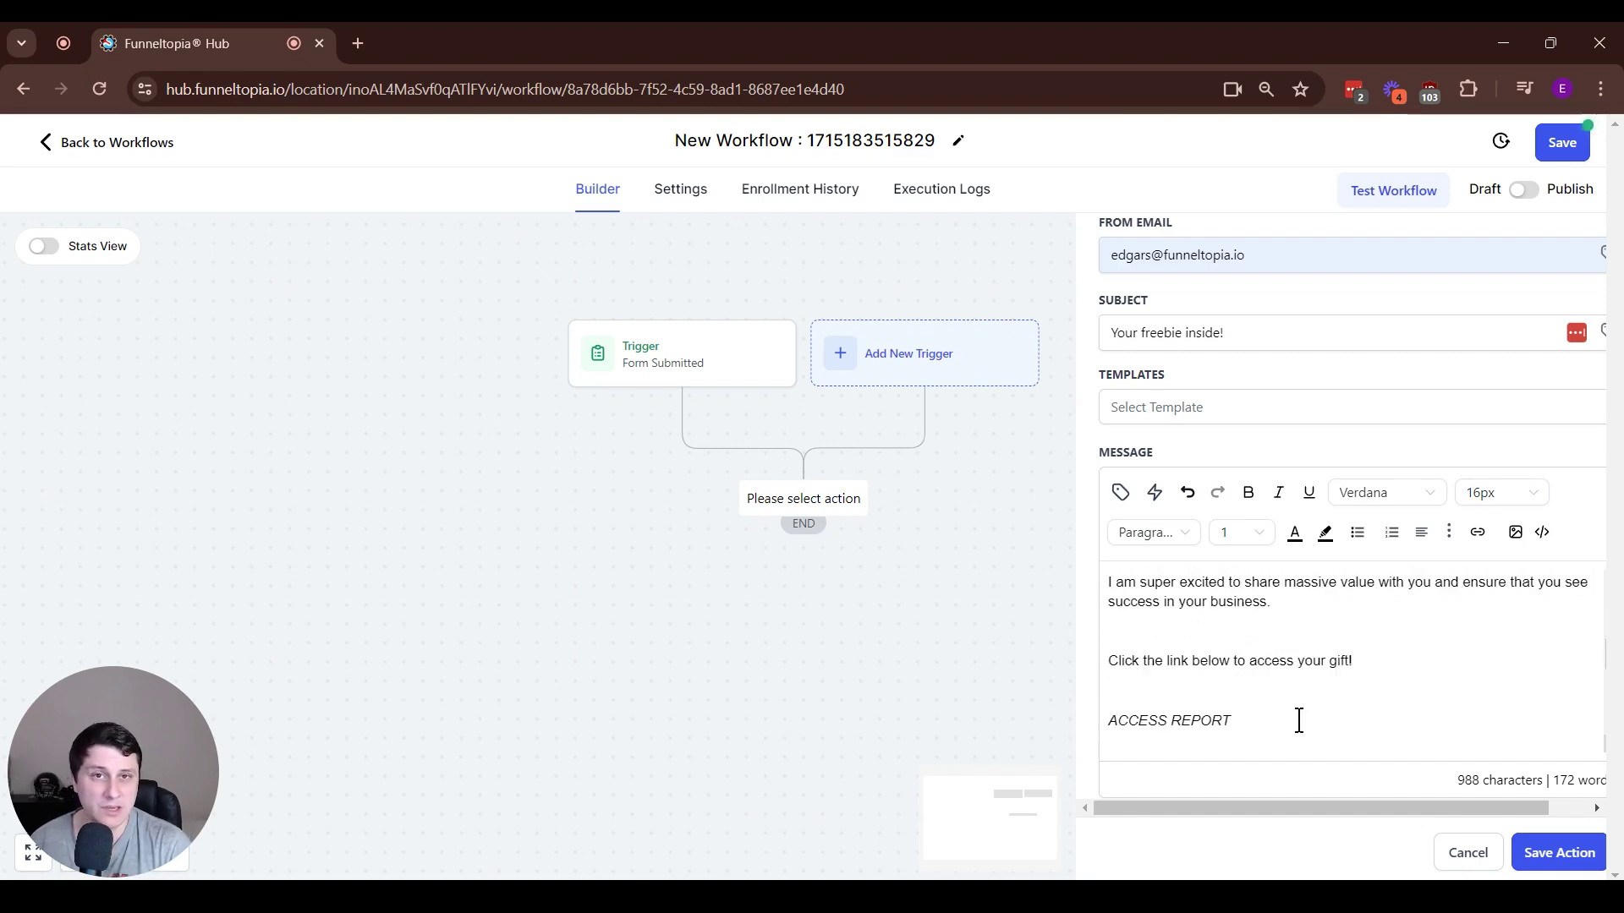
drag(1312, 718, 1101, 672)
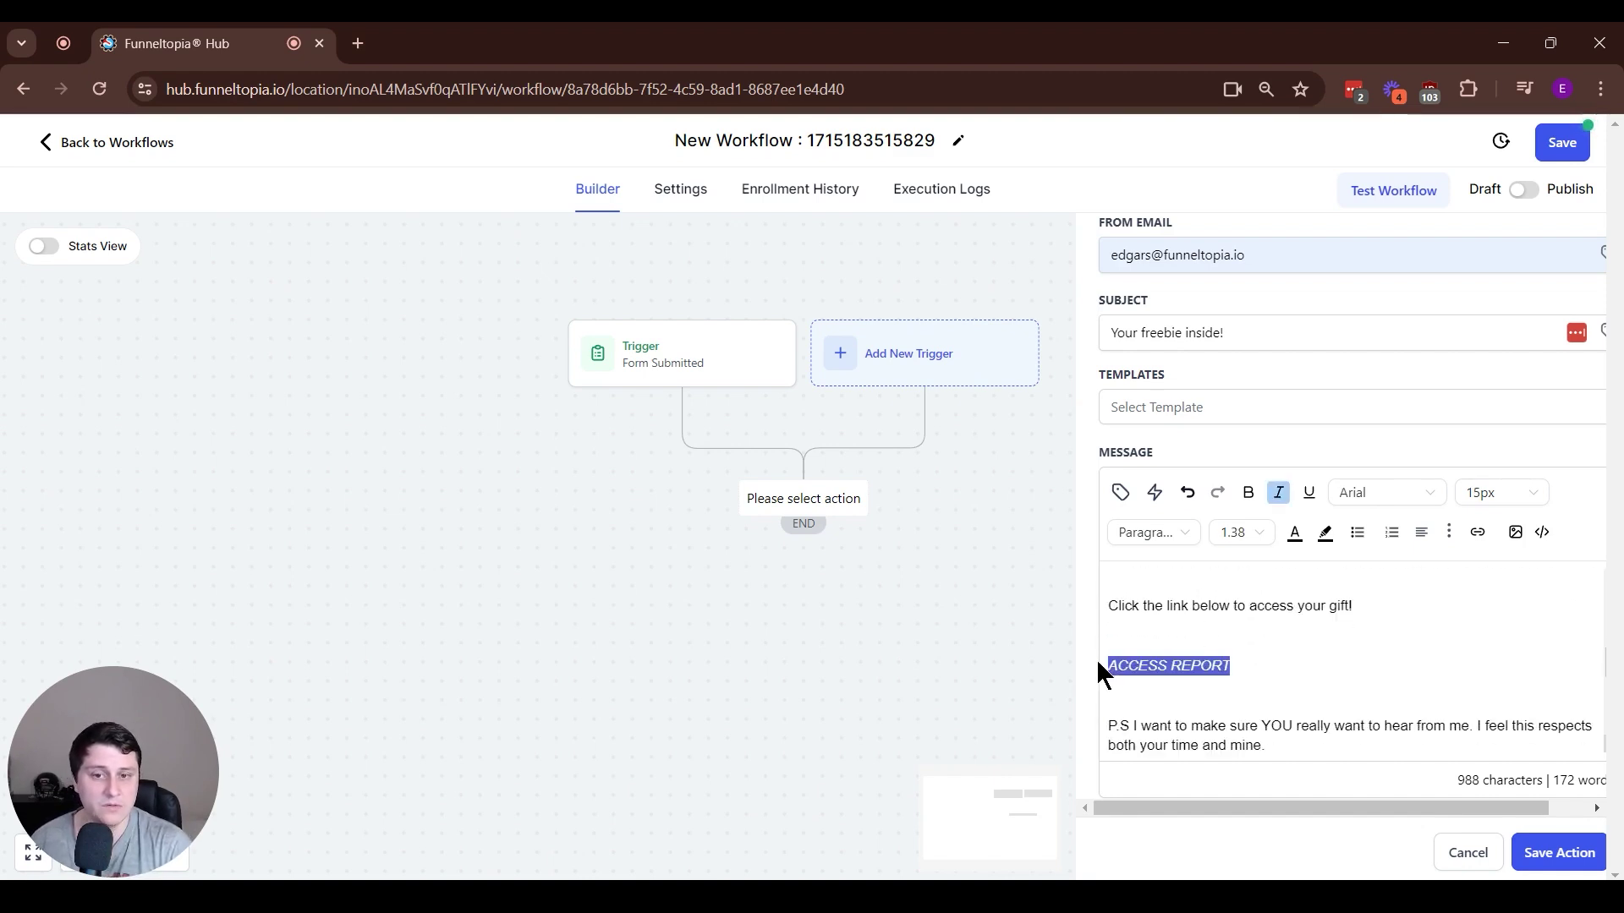
scroll(1268, 676, down, 3)
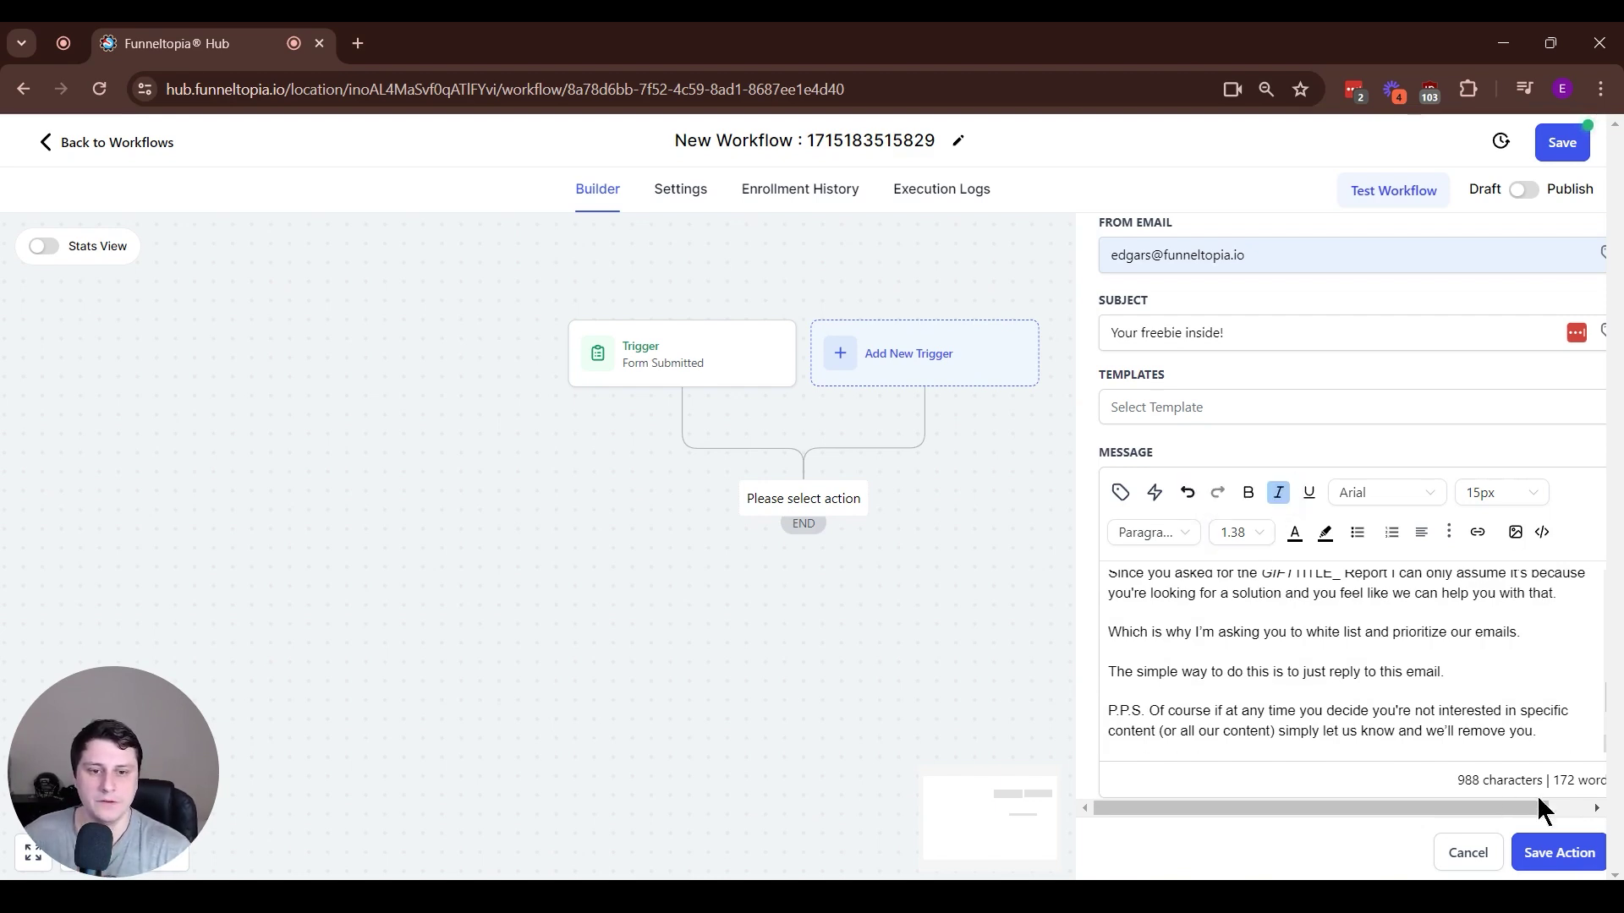
click(1559, 852)
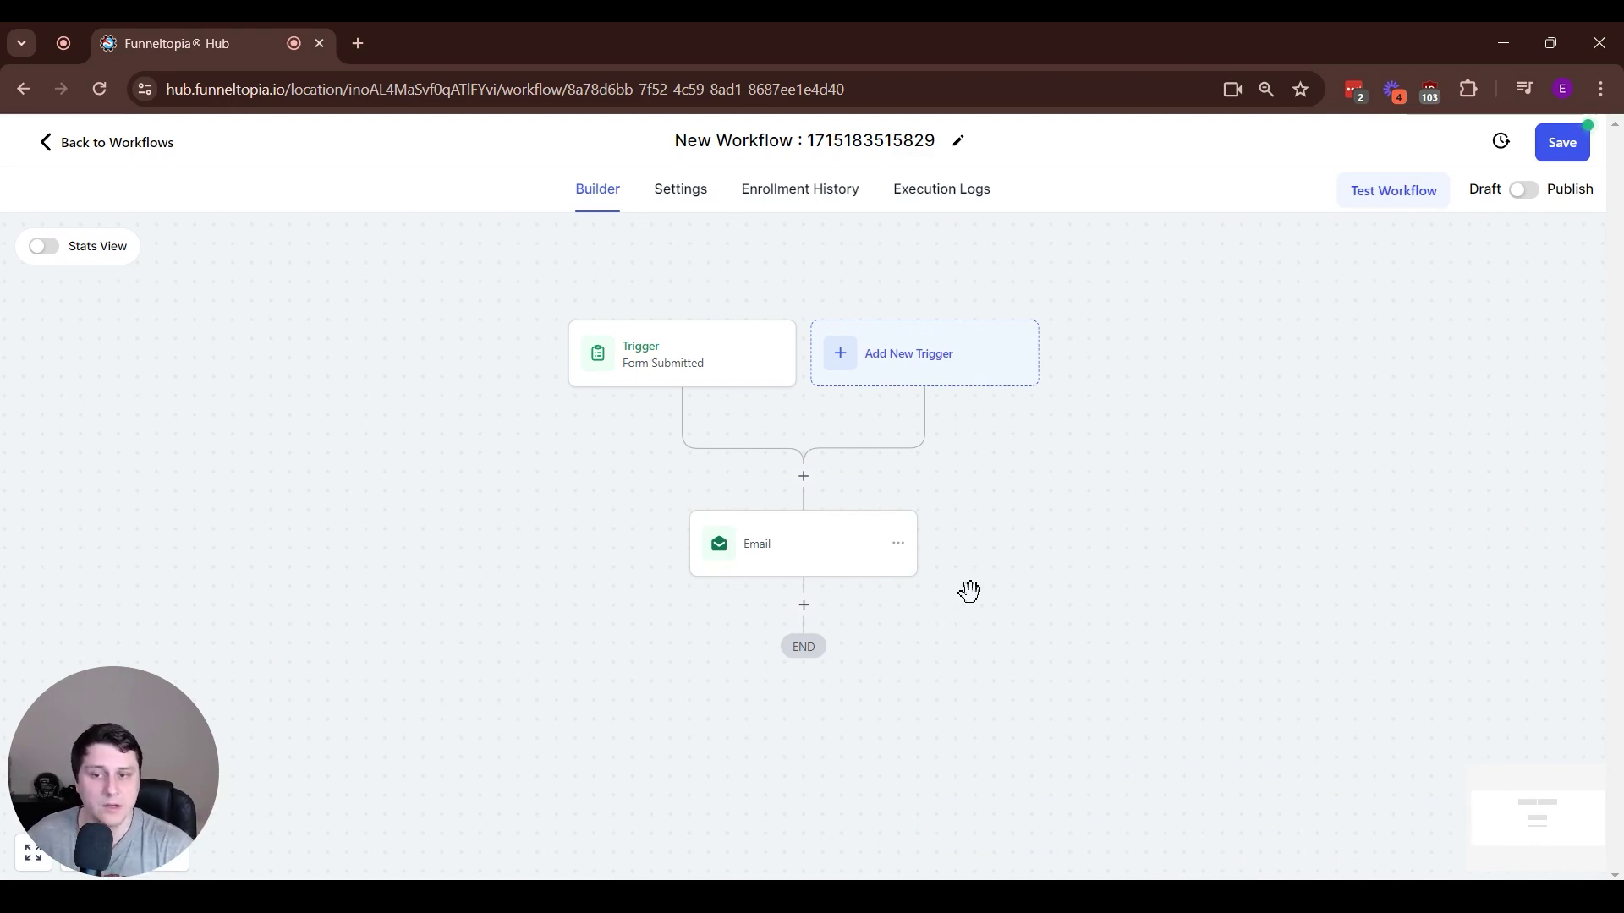
Add a Wait action below the Email step with a time delay of 1 day and save it
click(802, 606)
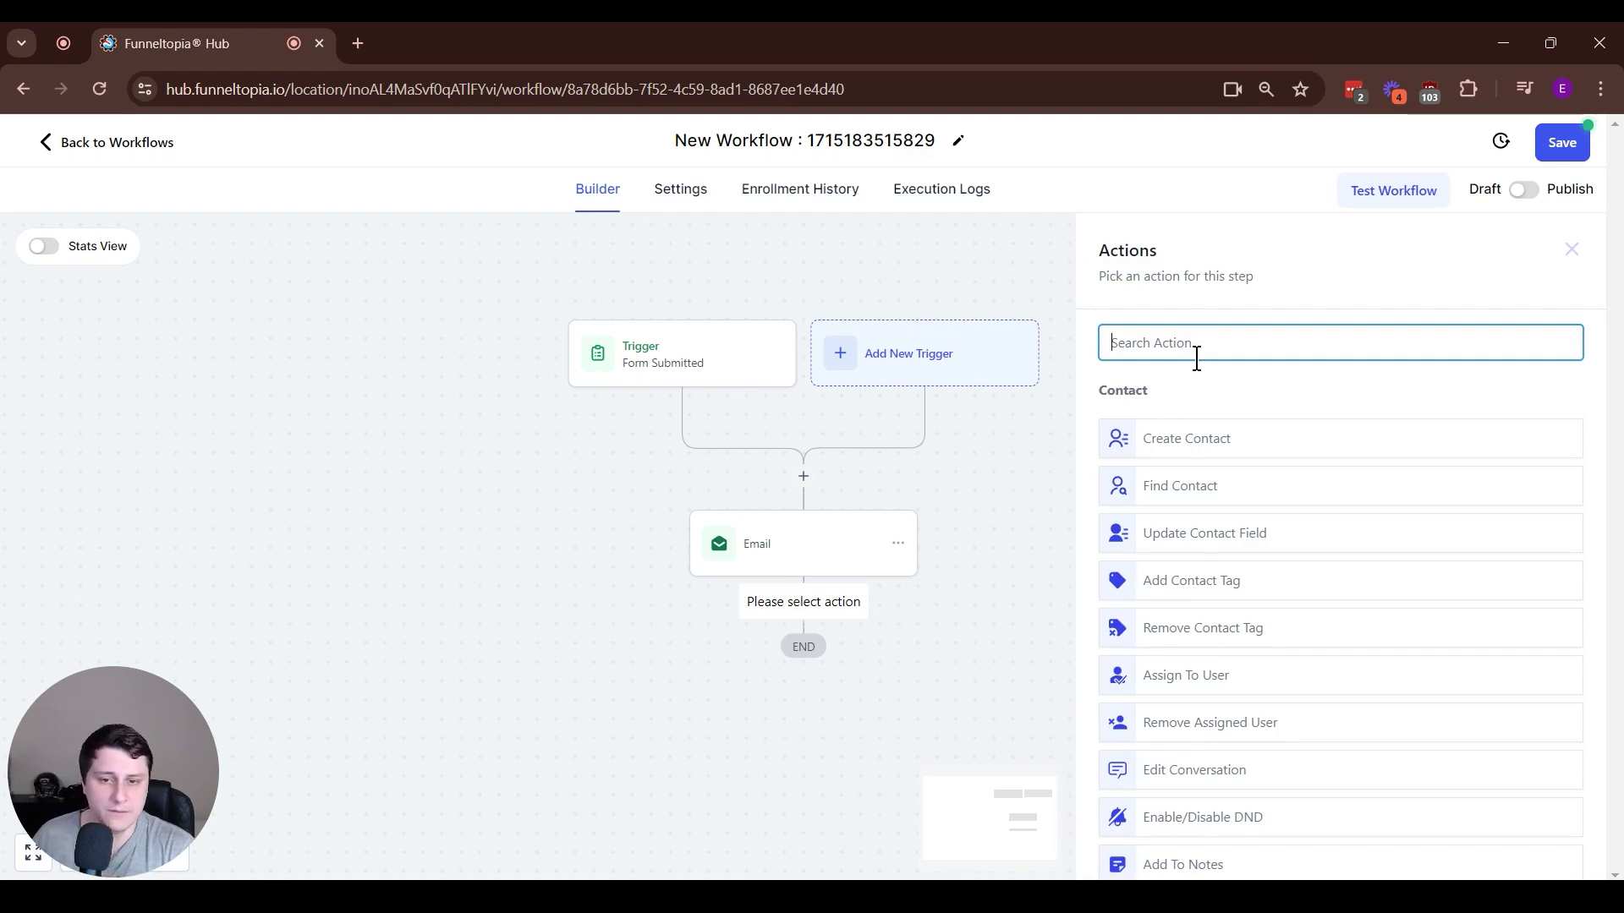
text(wait)
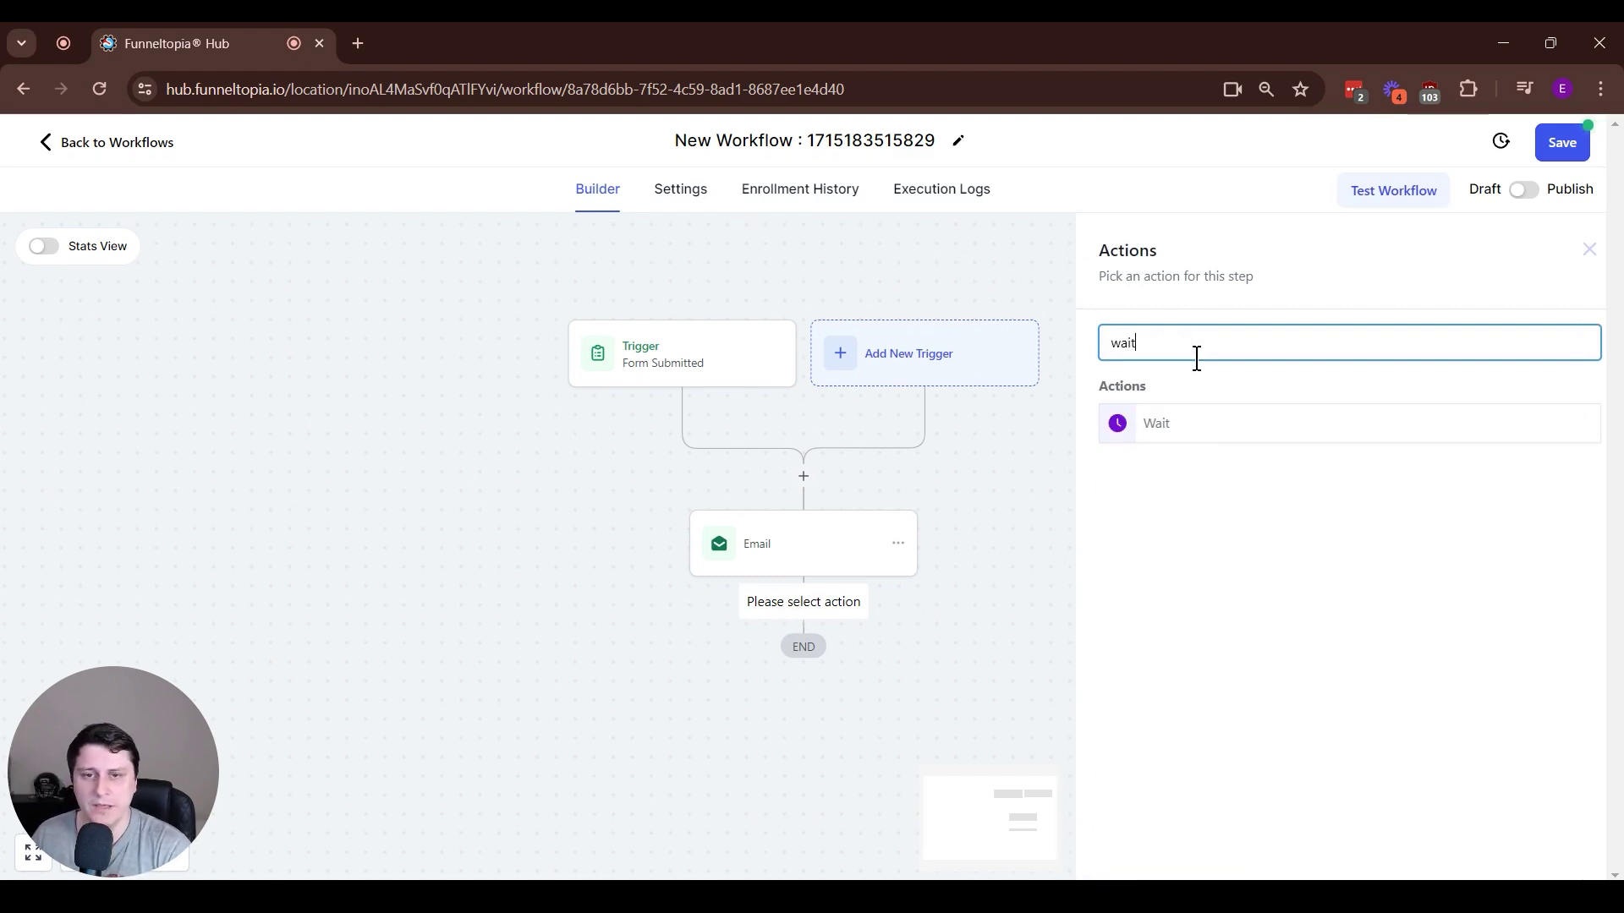
click(1234, 435)
click(895, 552)
text(1)
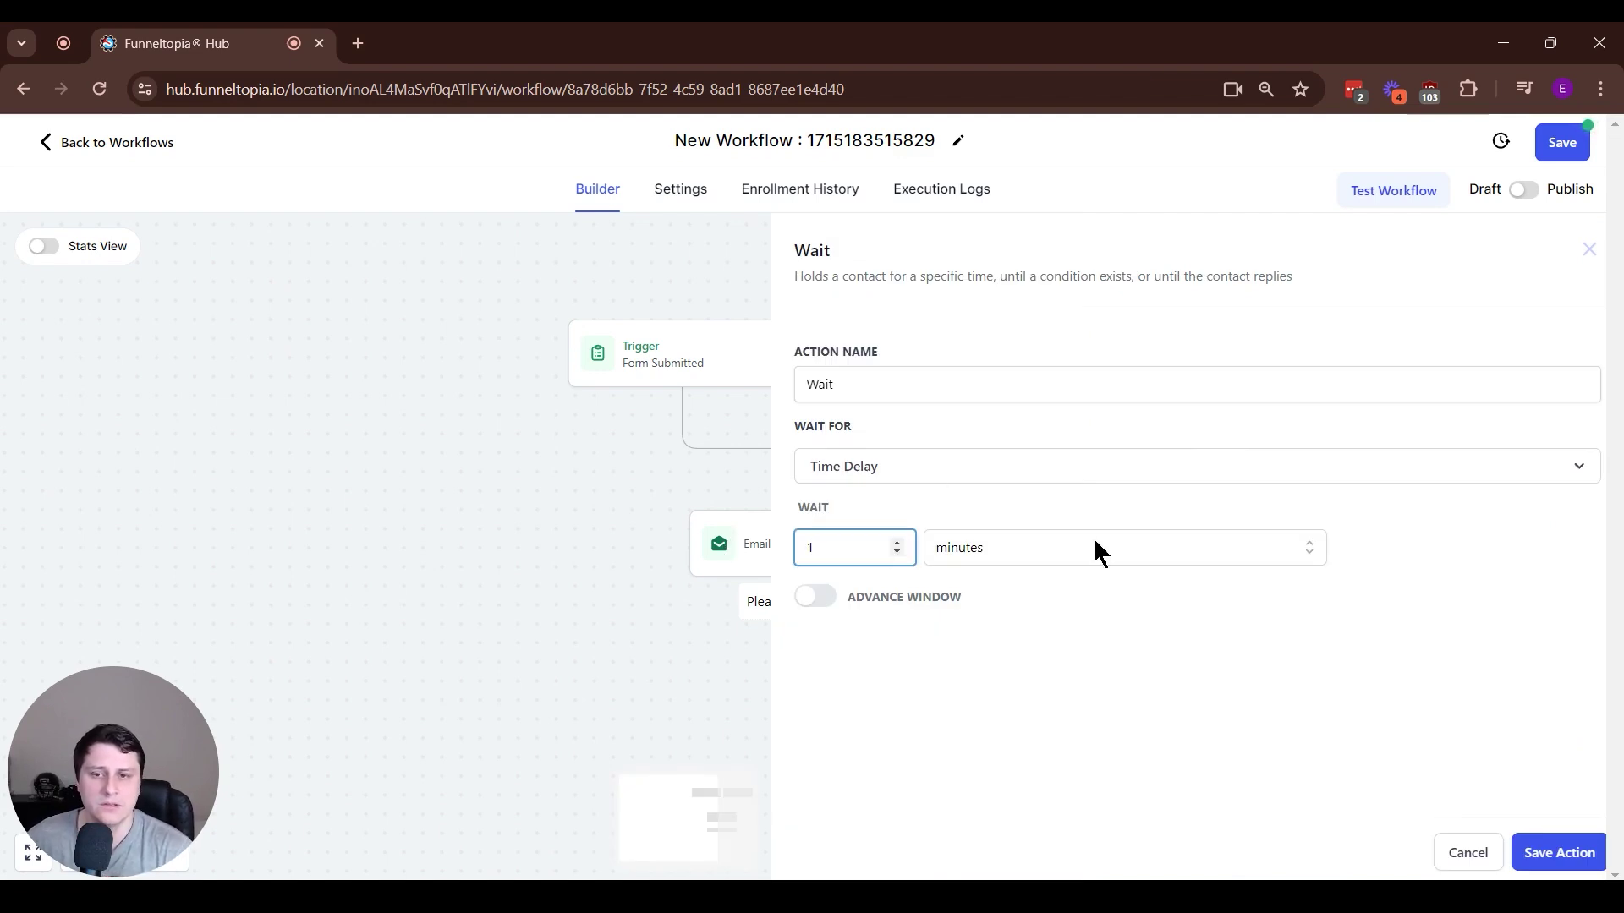
click(1118, 551)
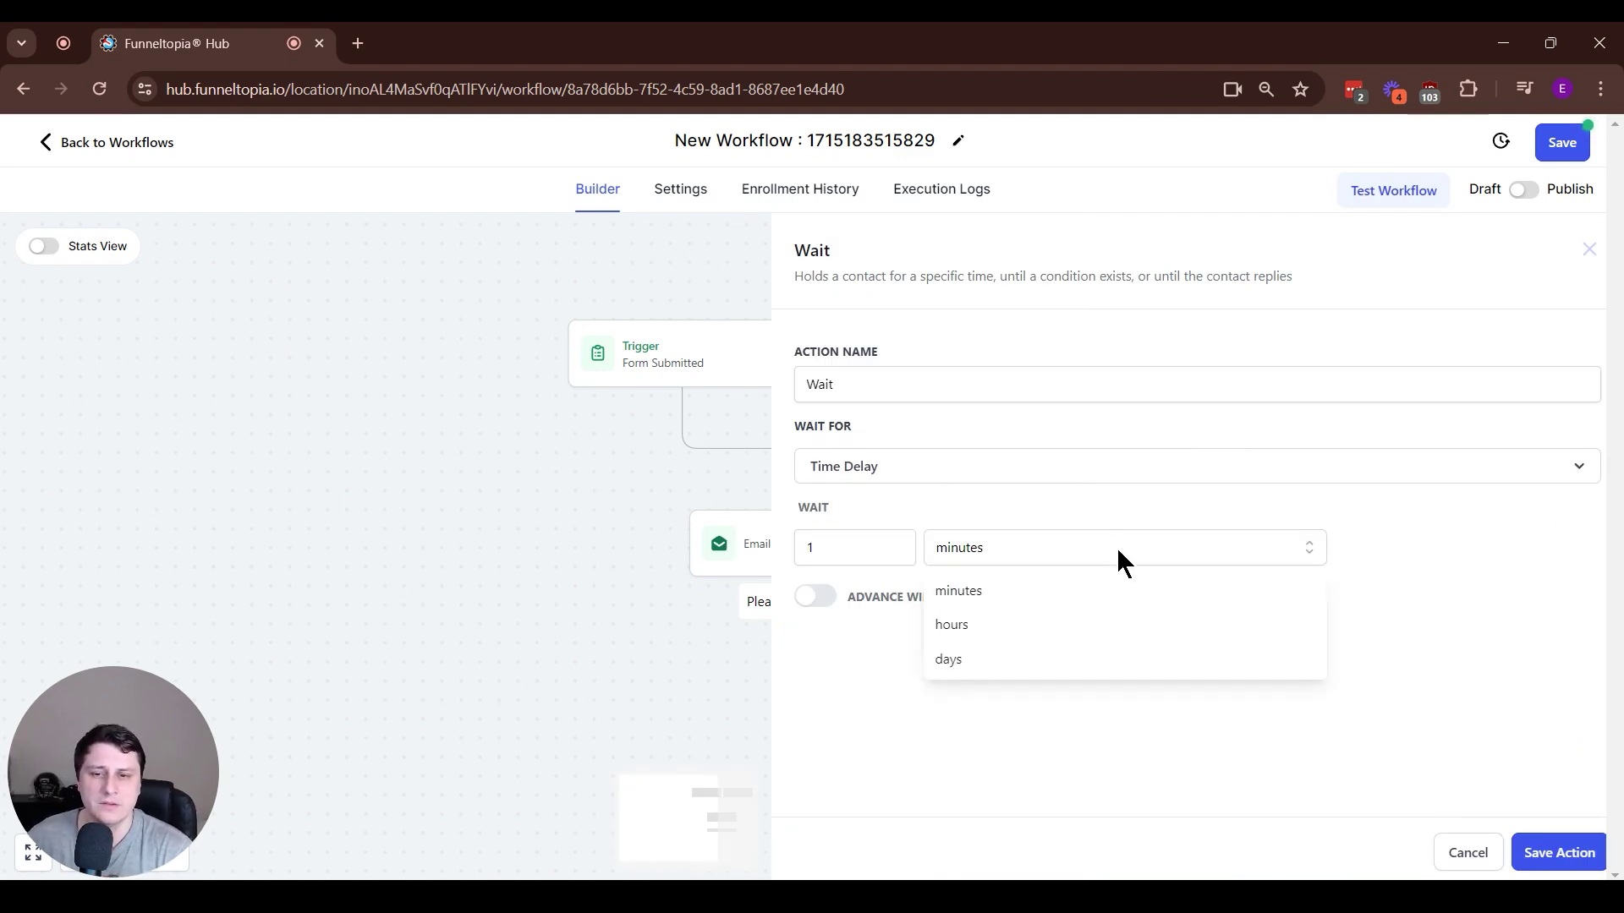
click(986, 659)
click(1561, 854)
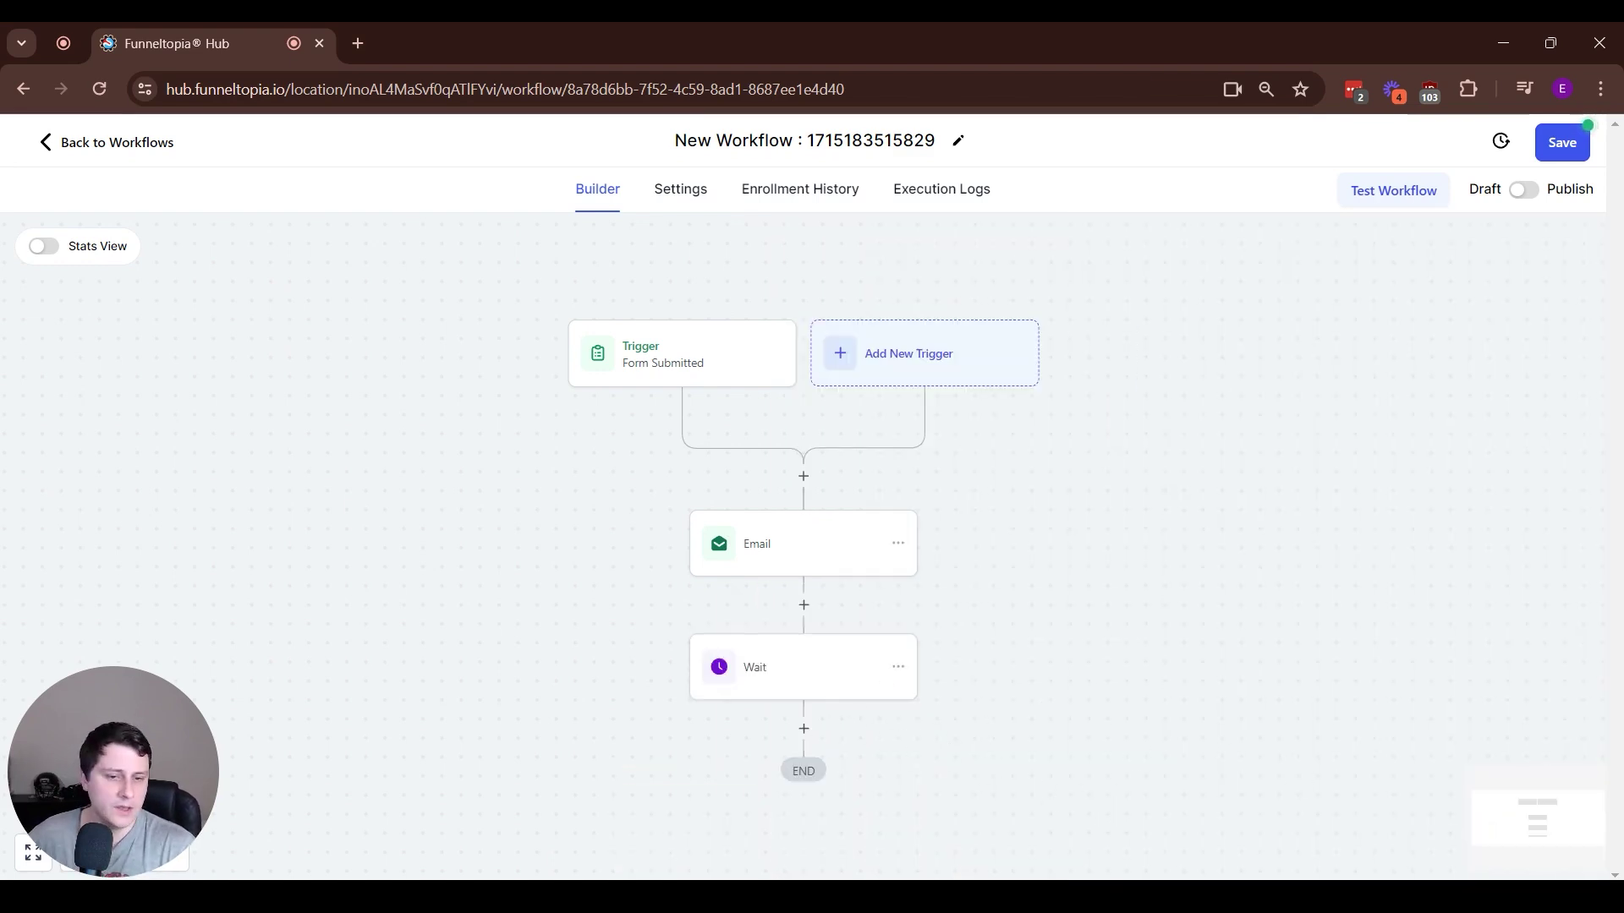
Add a second Email action below the Wait step
scroll(894, 481, down, 2)
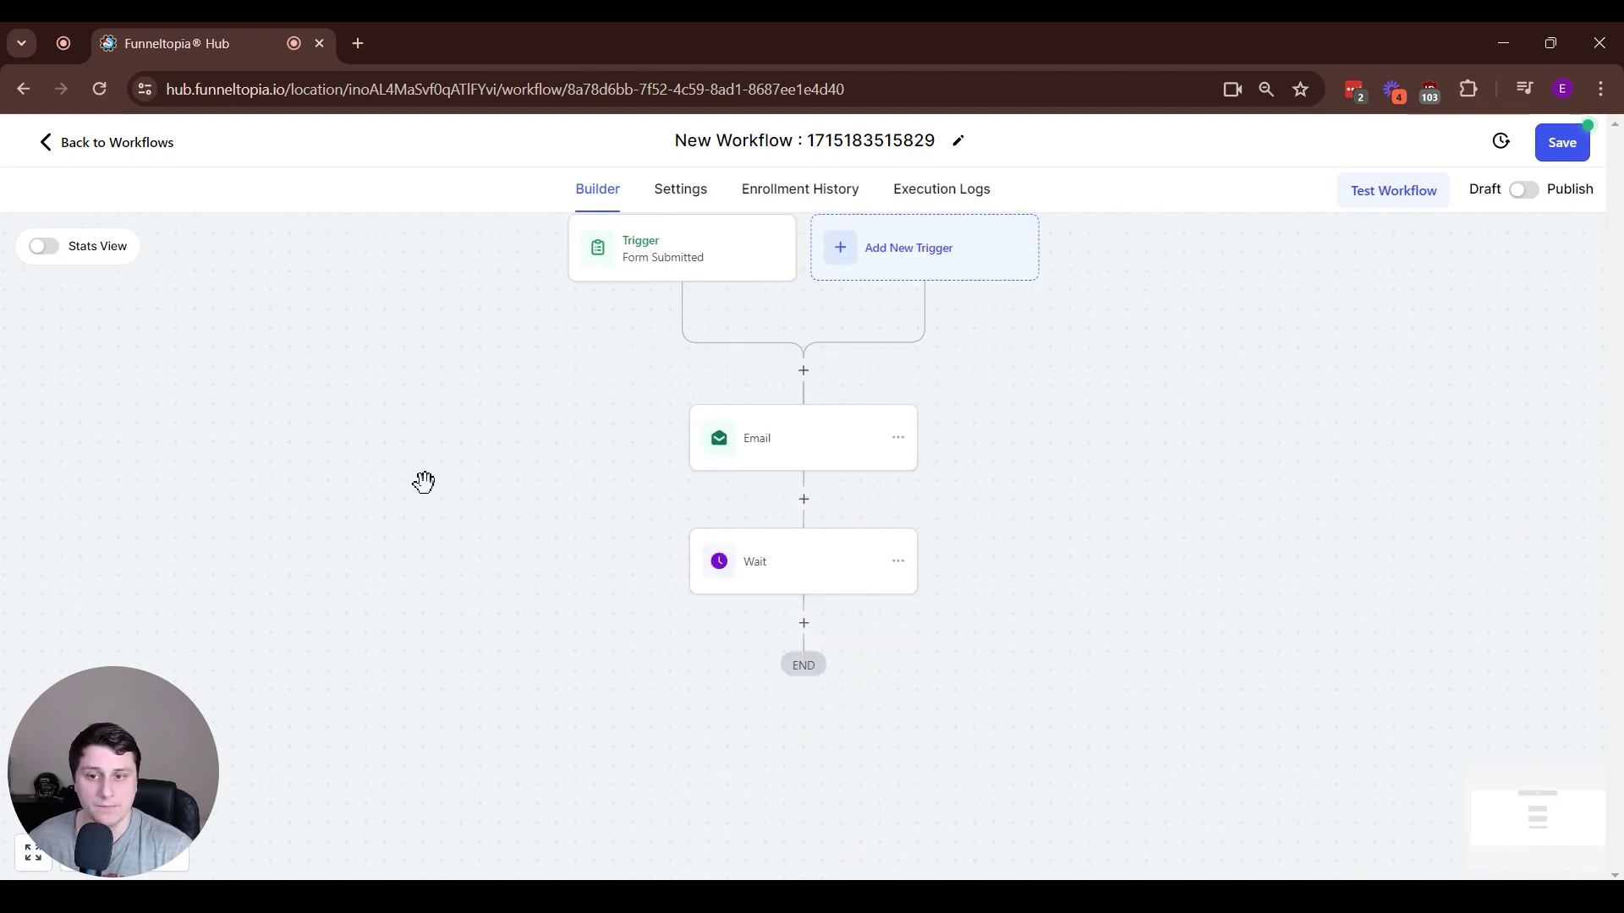
click(807, 568)
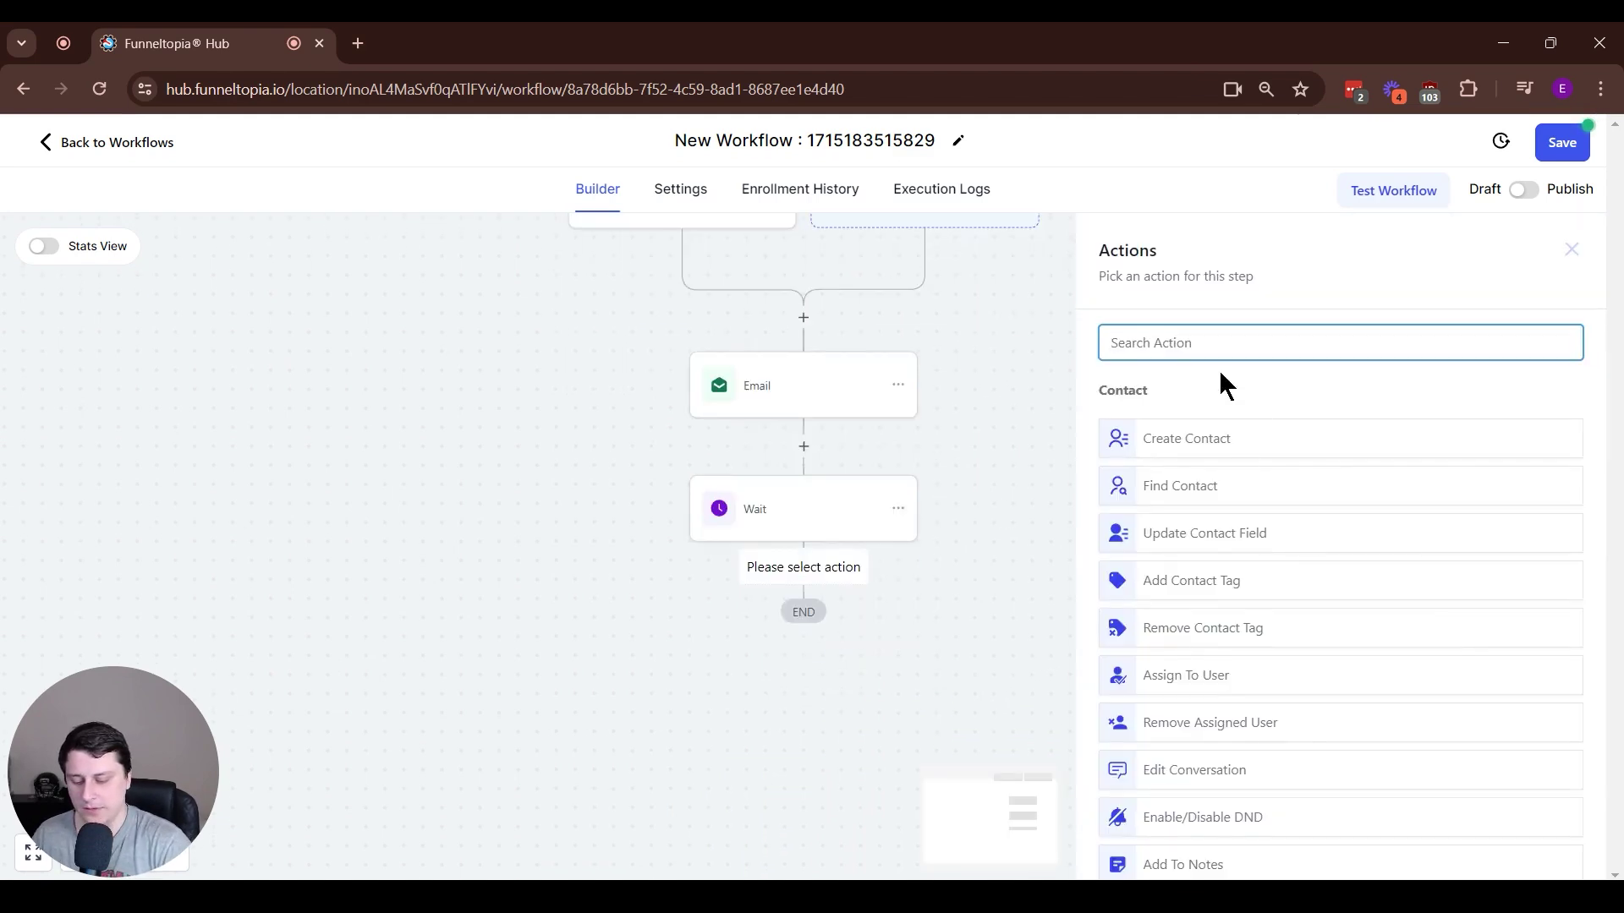
text(email)
click(1209, 429)
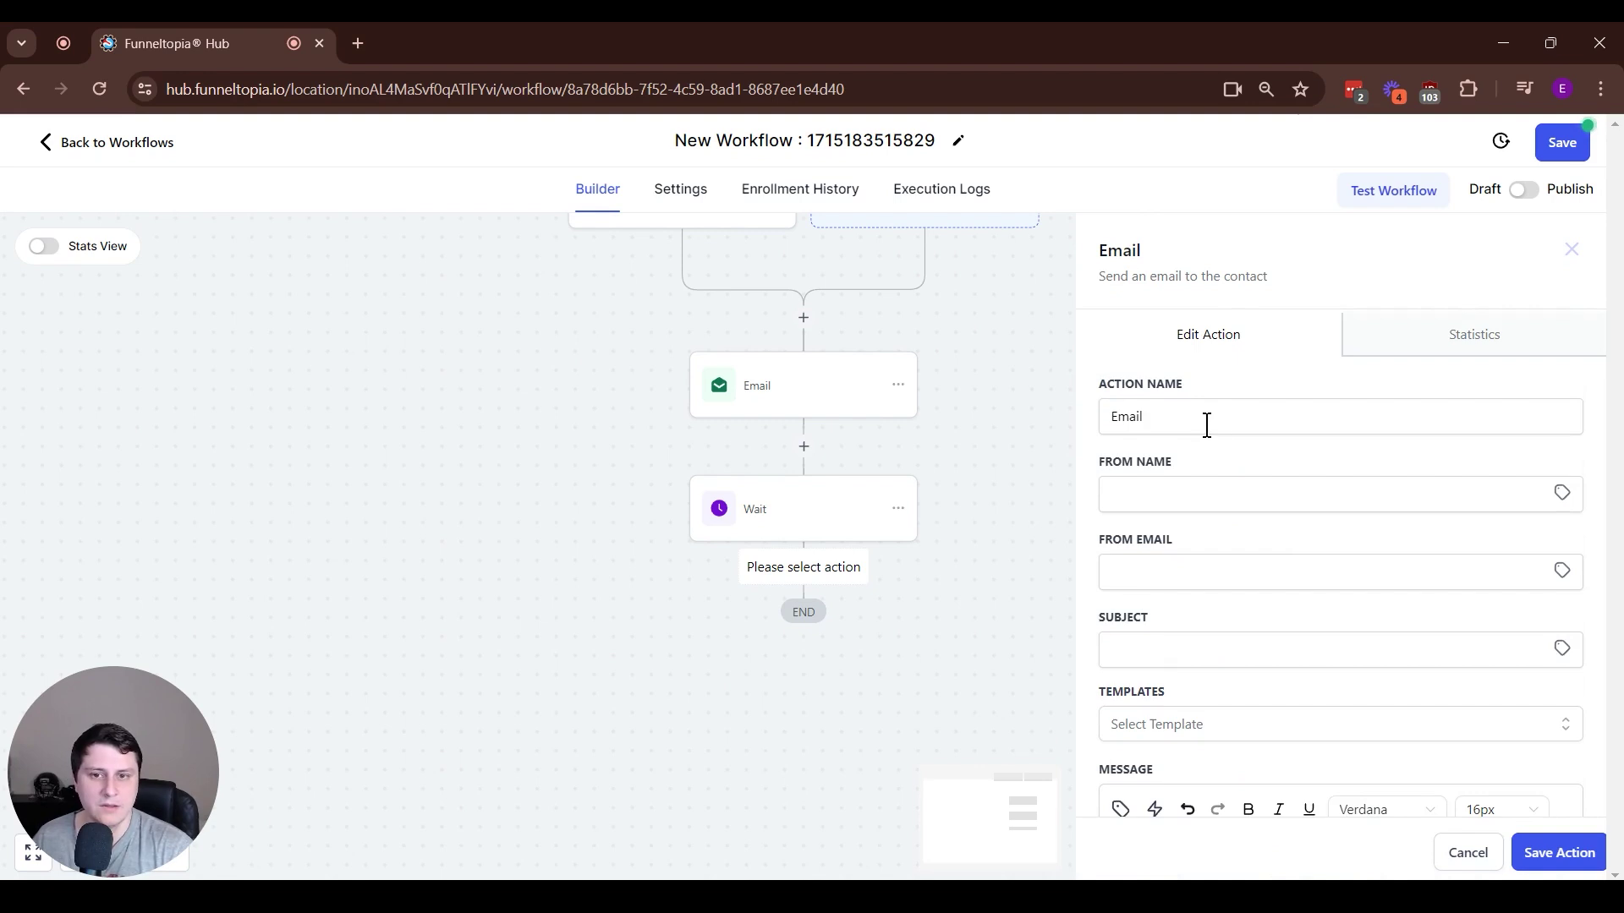
Fill in the second email's sender name and sender e-mail address from the saved suggestions
scroll(1247, 598, down, 3)
scroll(1252, 508, up, 3)
click(1223, 504)
click(1225, 541)
click(1188, 578)
click(1257, 630)
Enter the filler subject "sdadasd" and the filler message "ssdd" in the second email
click(1171, 651)
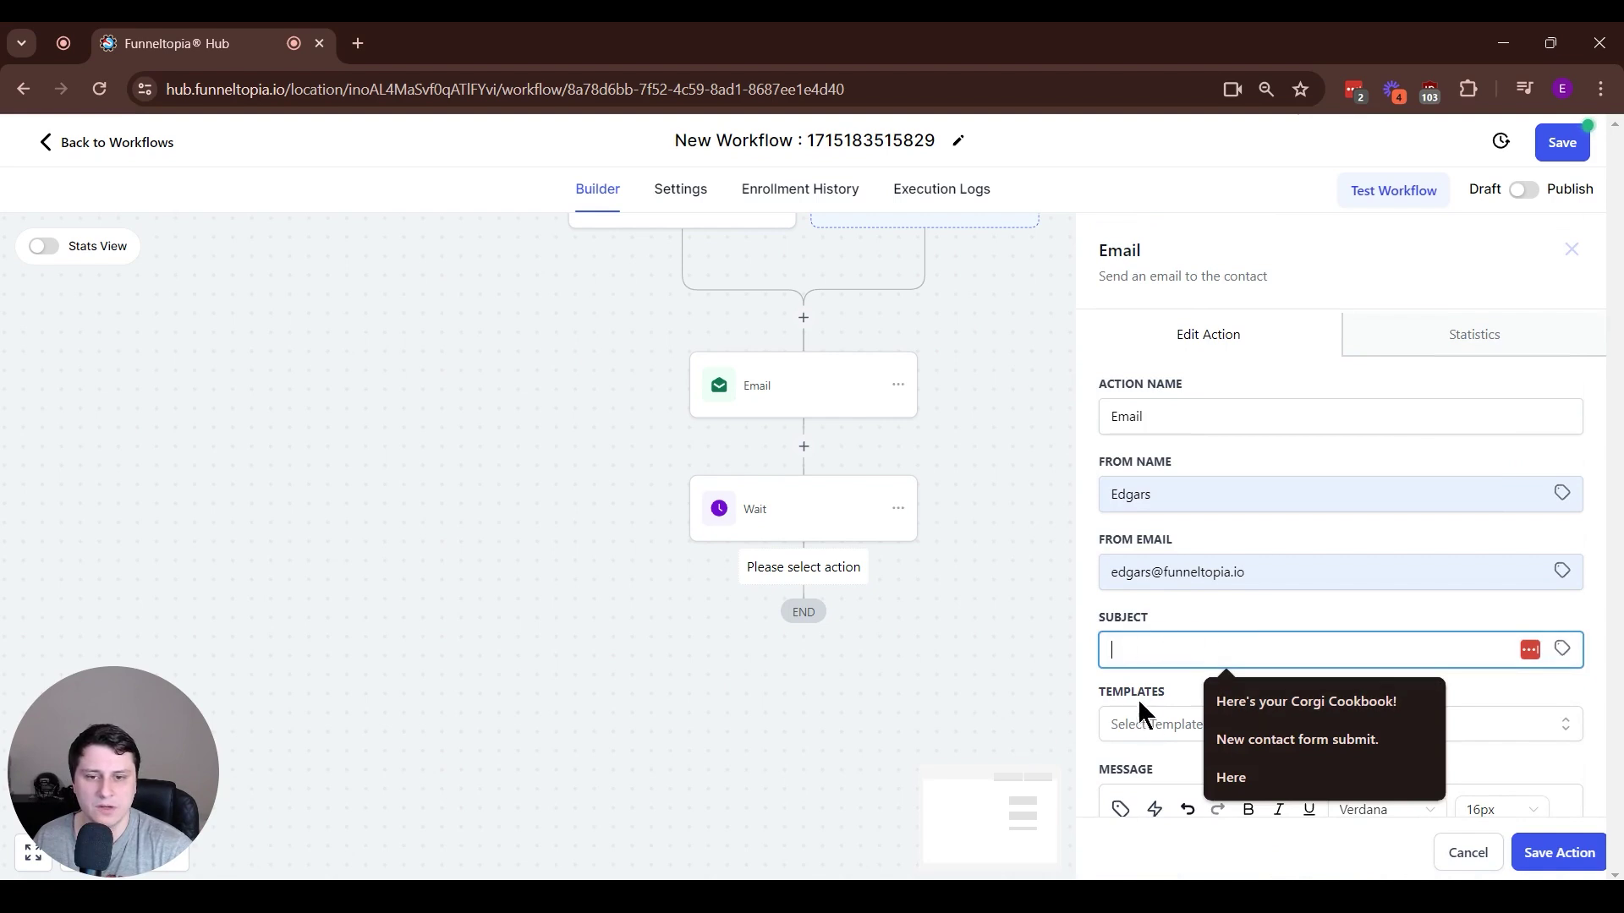
text(sdadasd)
scroll(1150, 655, down, 3)
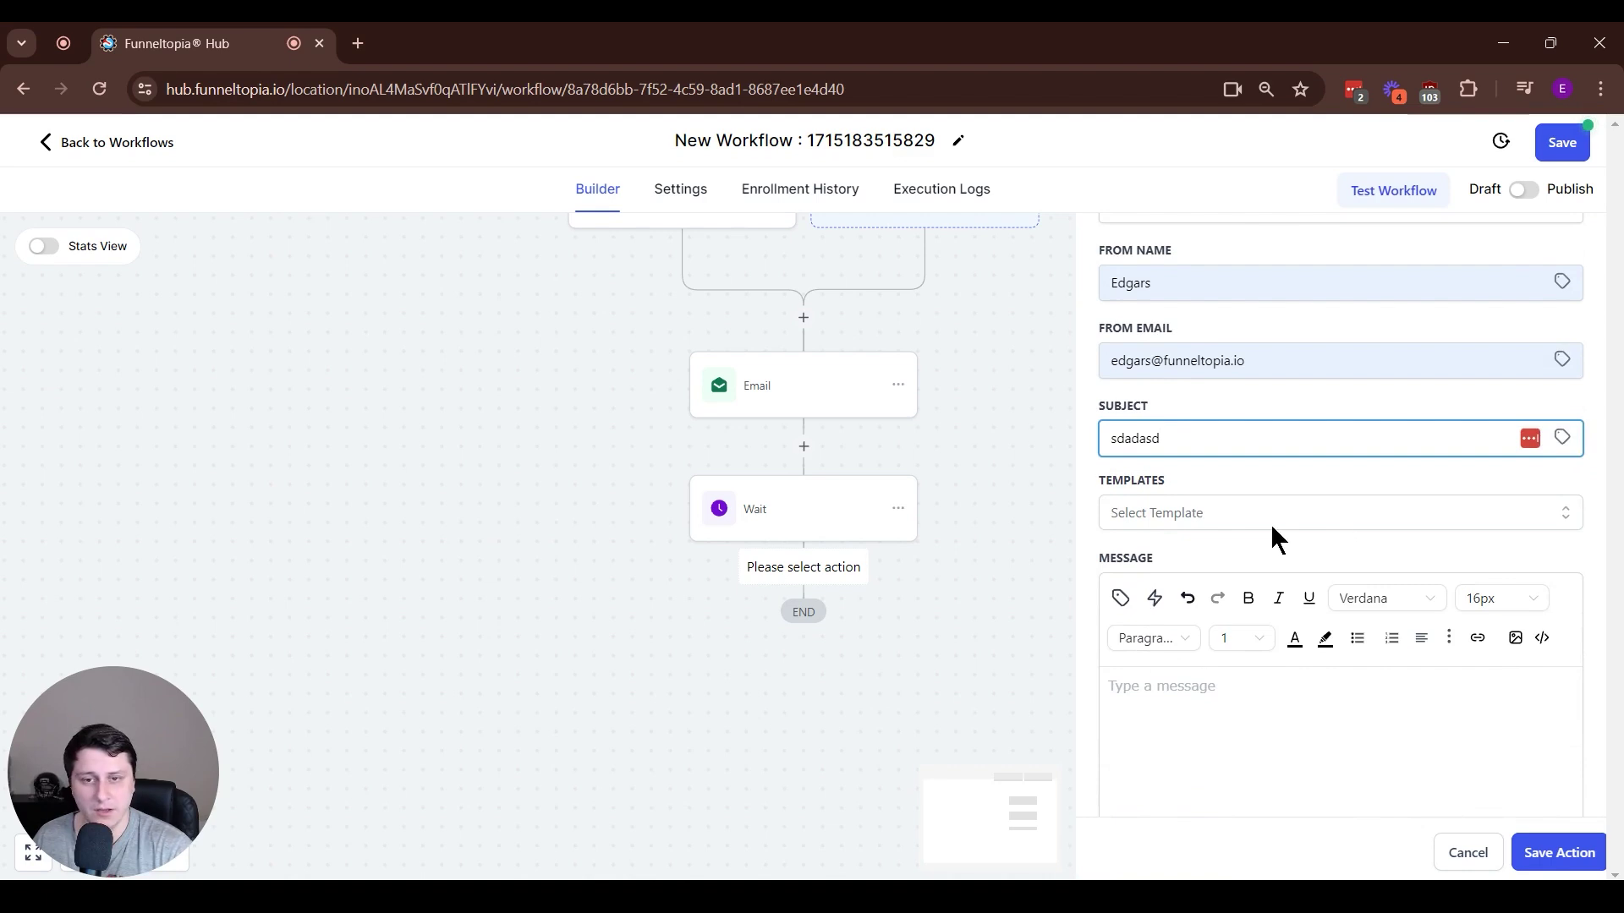
click(1265, 723)
text(ssdd)
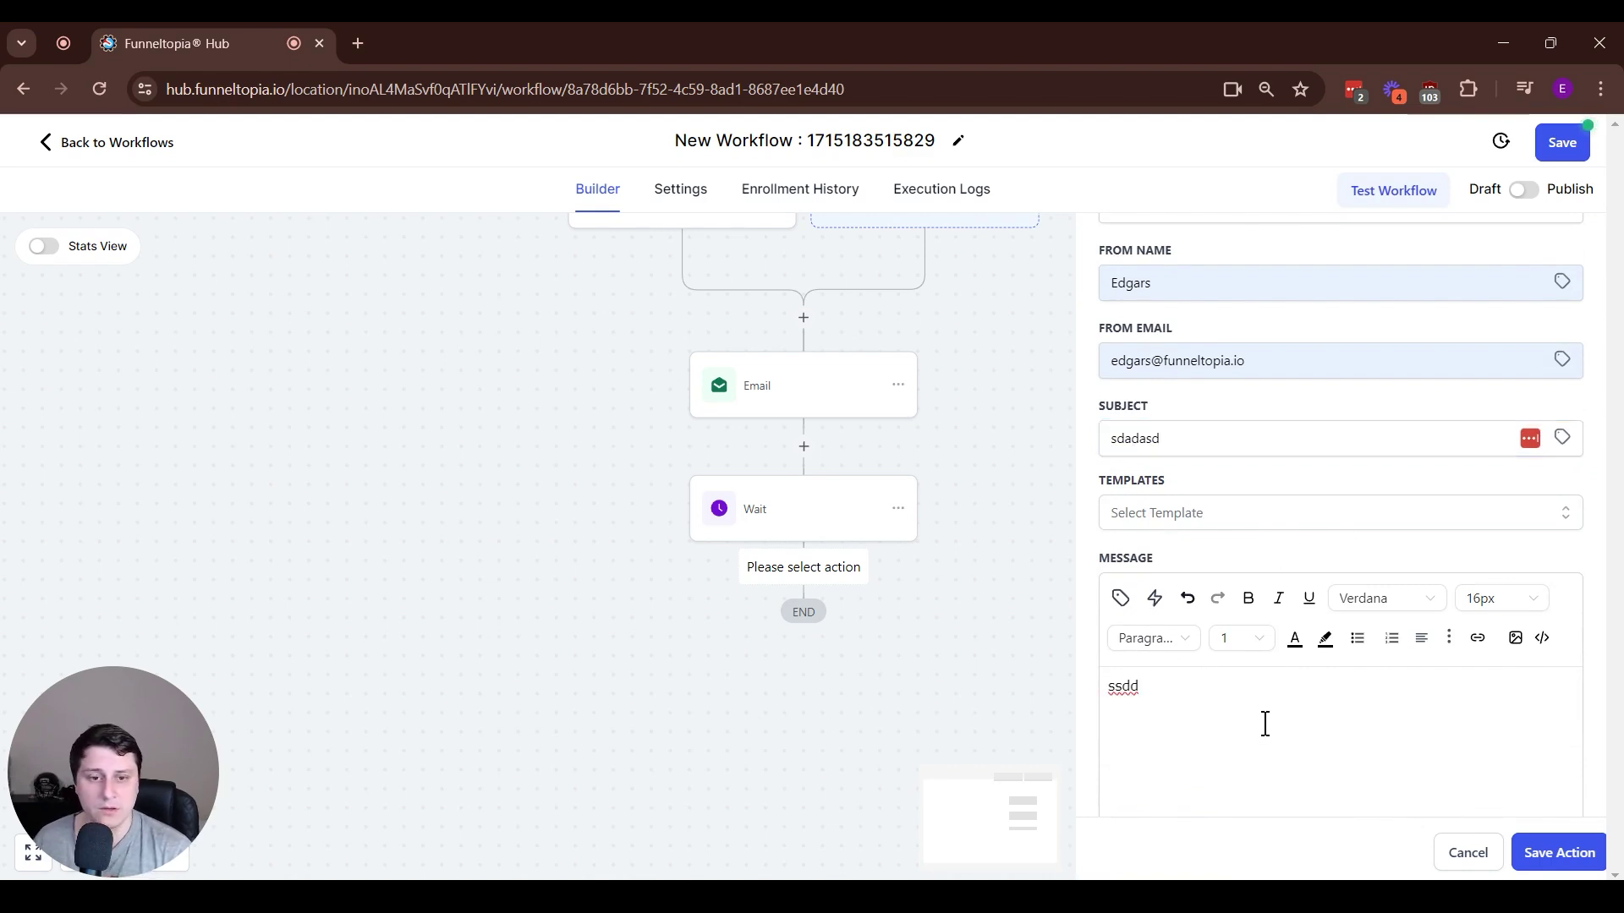
Save the second Email action and add another Wait action below it
scroll(1265, 723, down, 3)
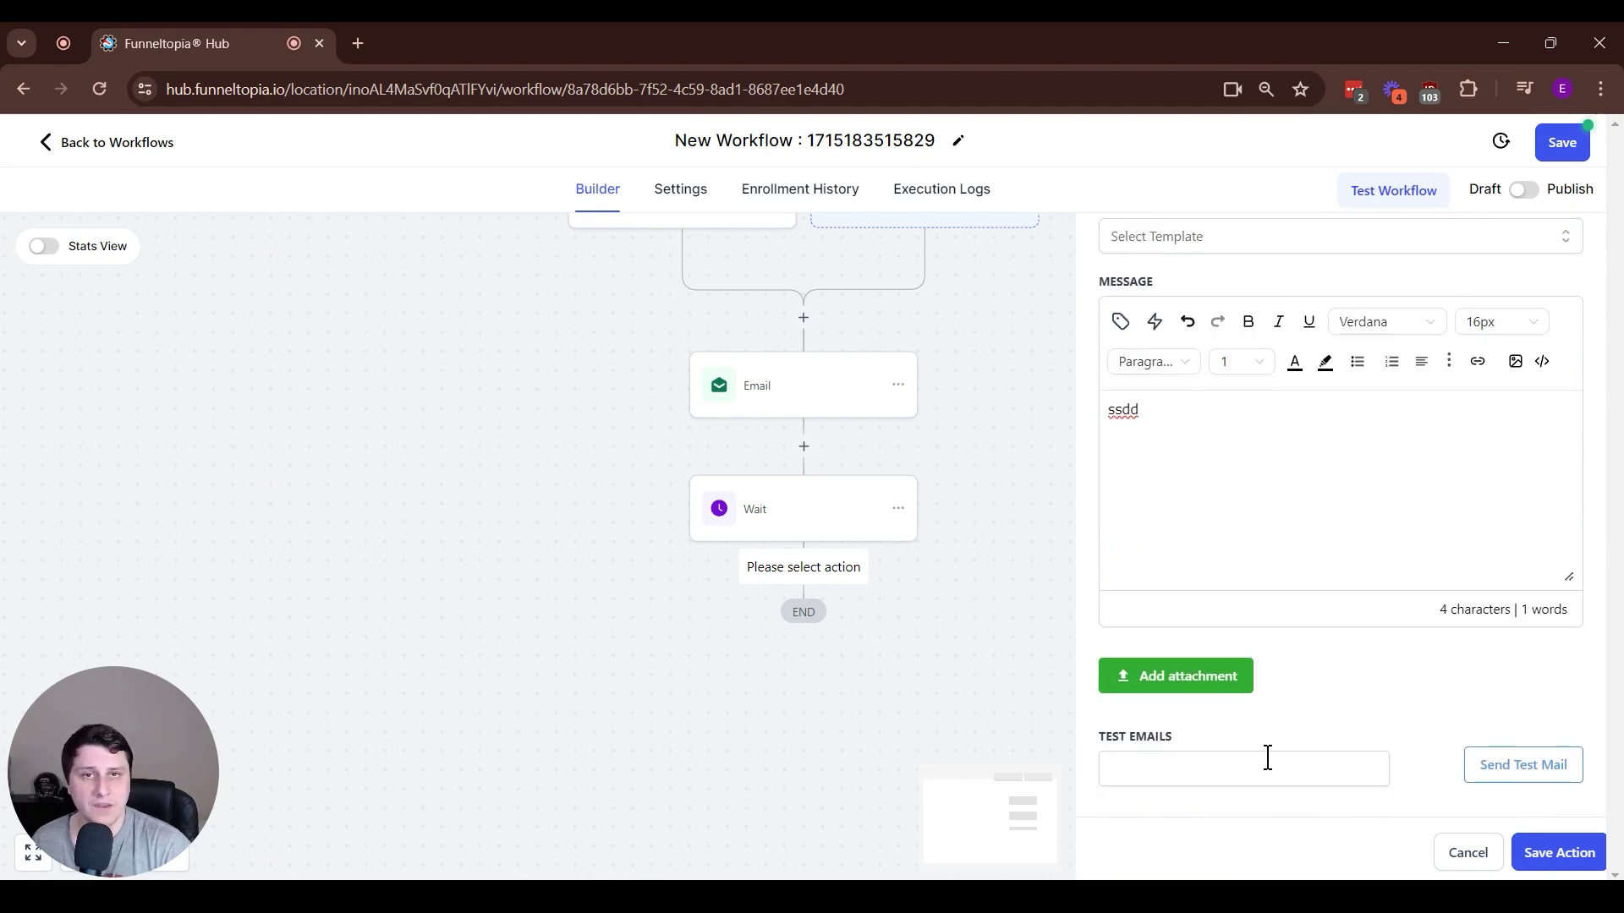
click(1559, 852)
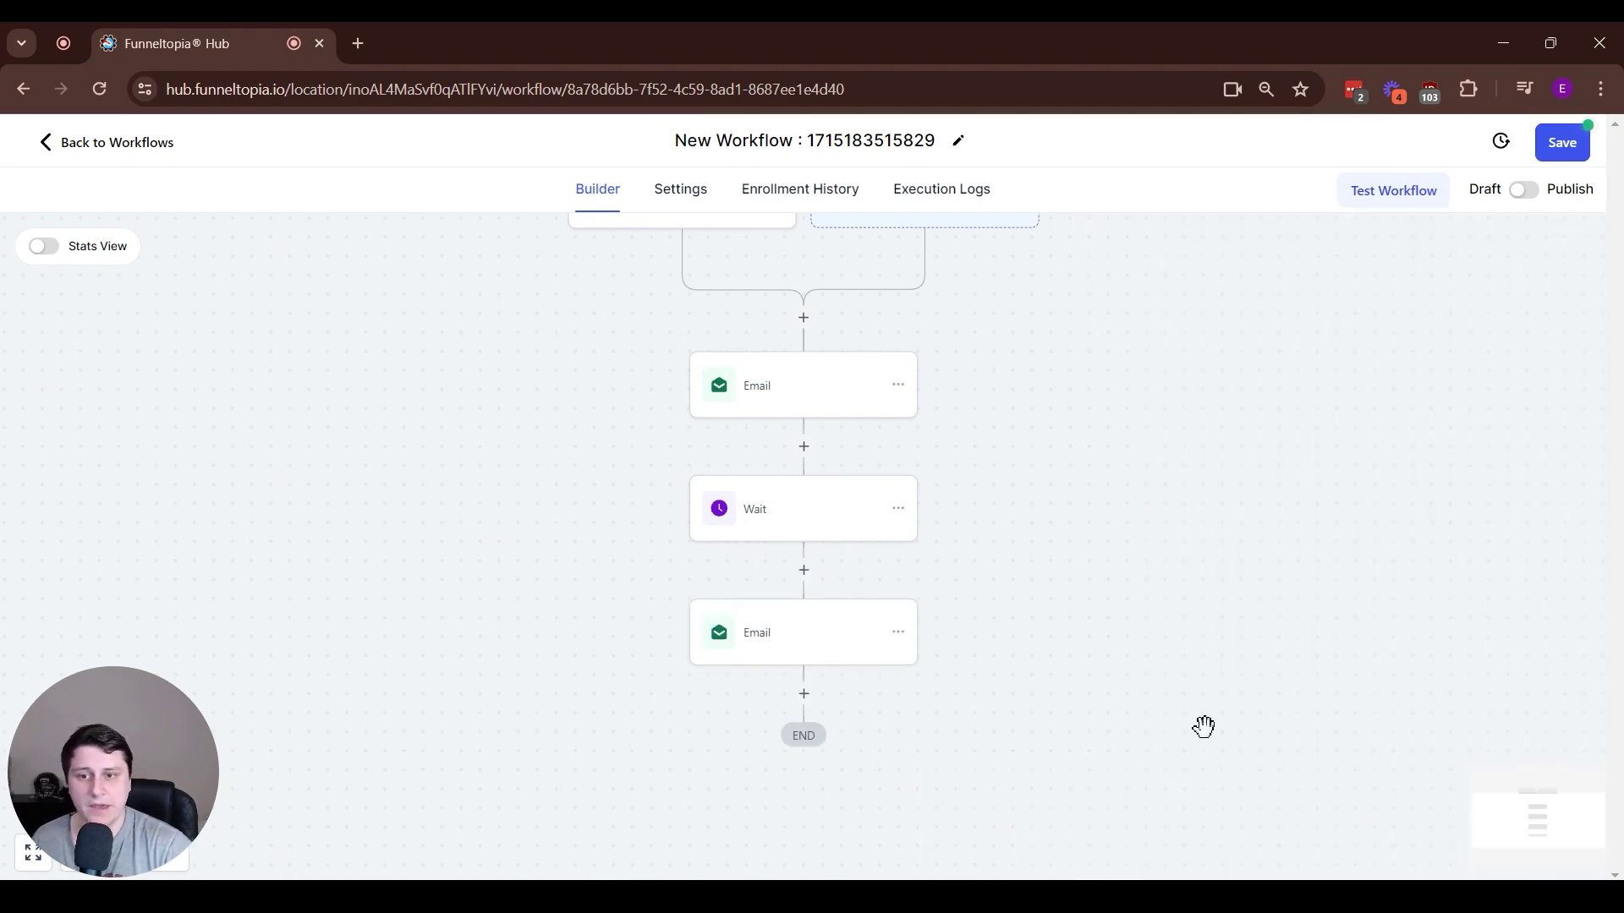
scroll(1184, 685, down, 1)
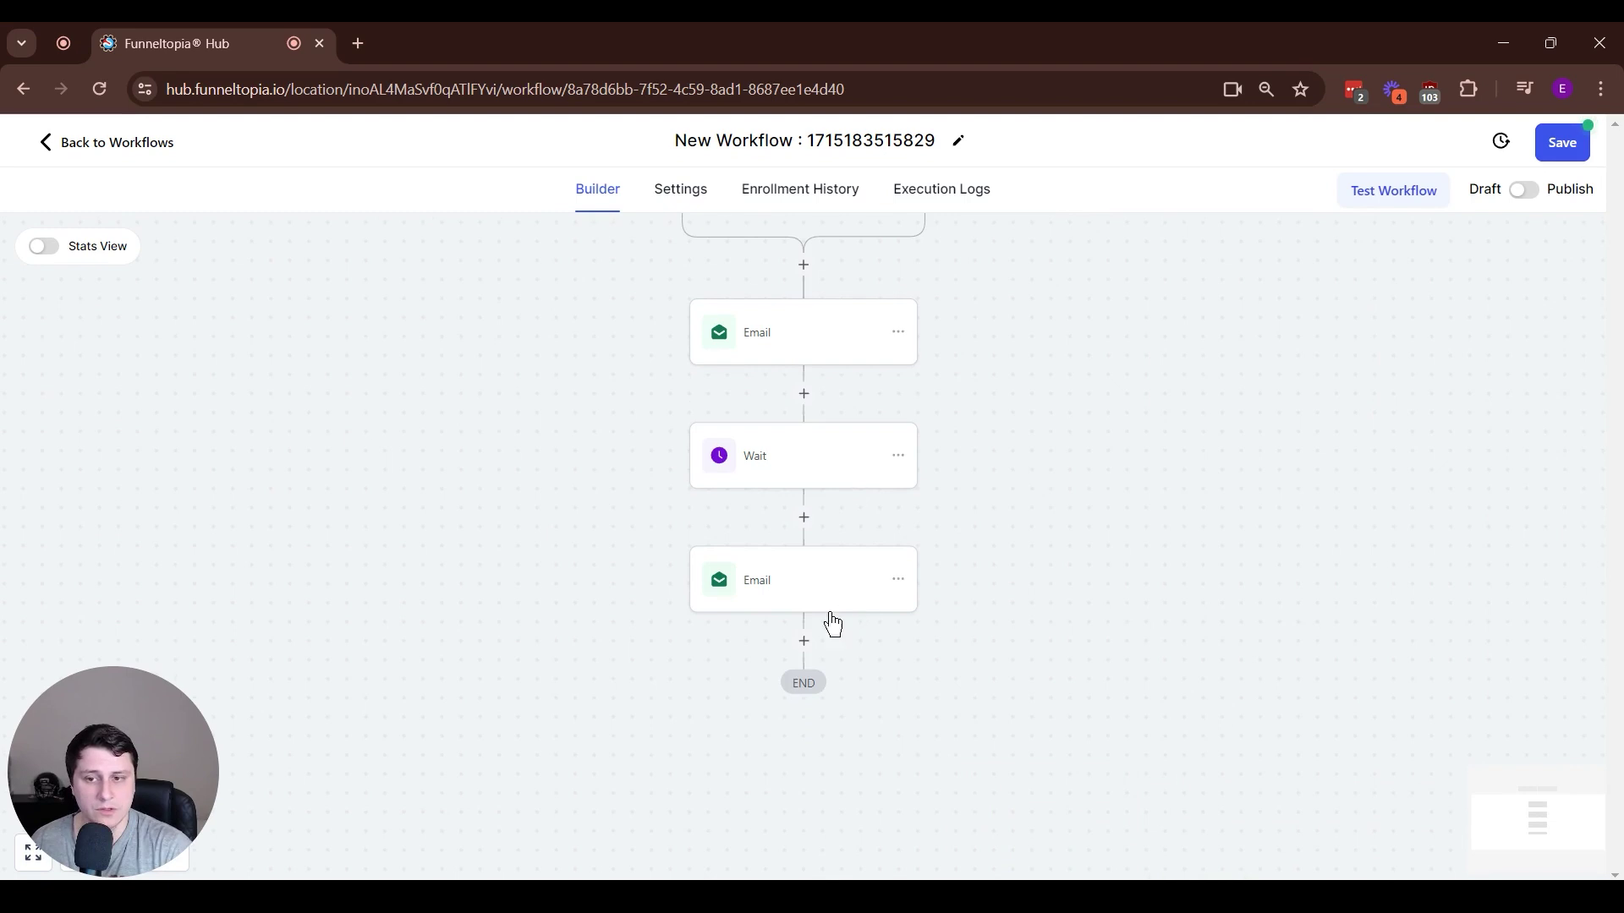
click(804, 641)
text(wait)
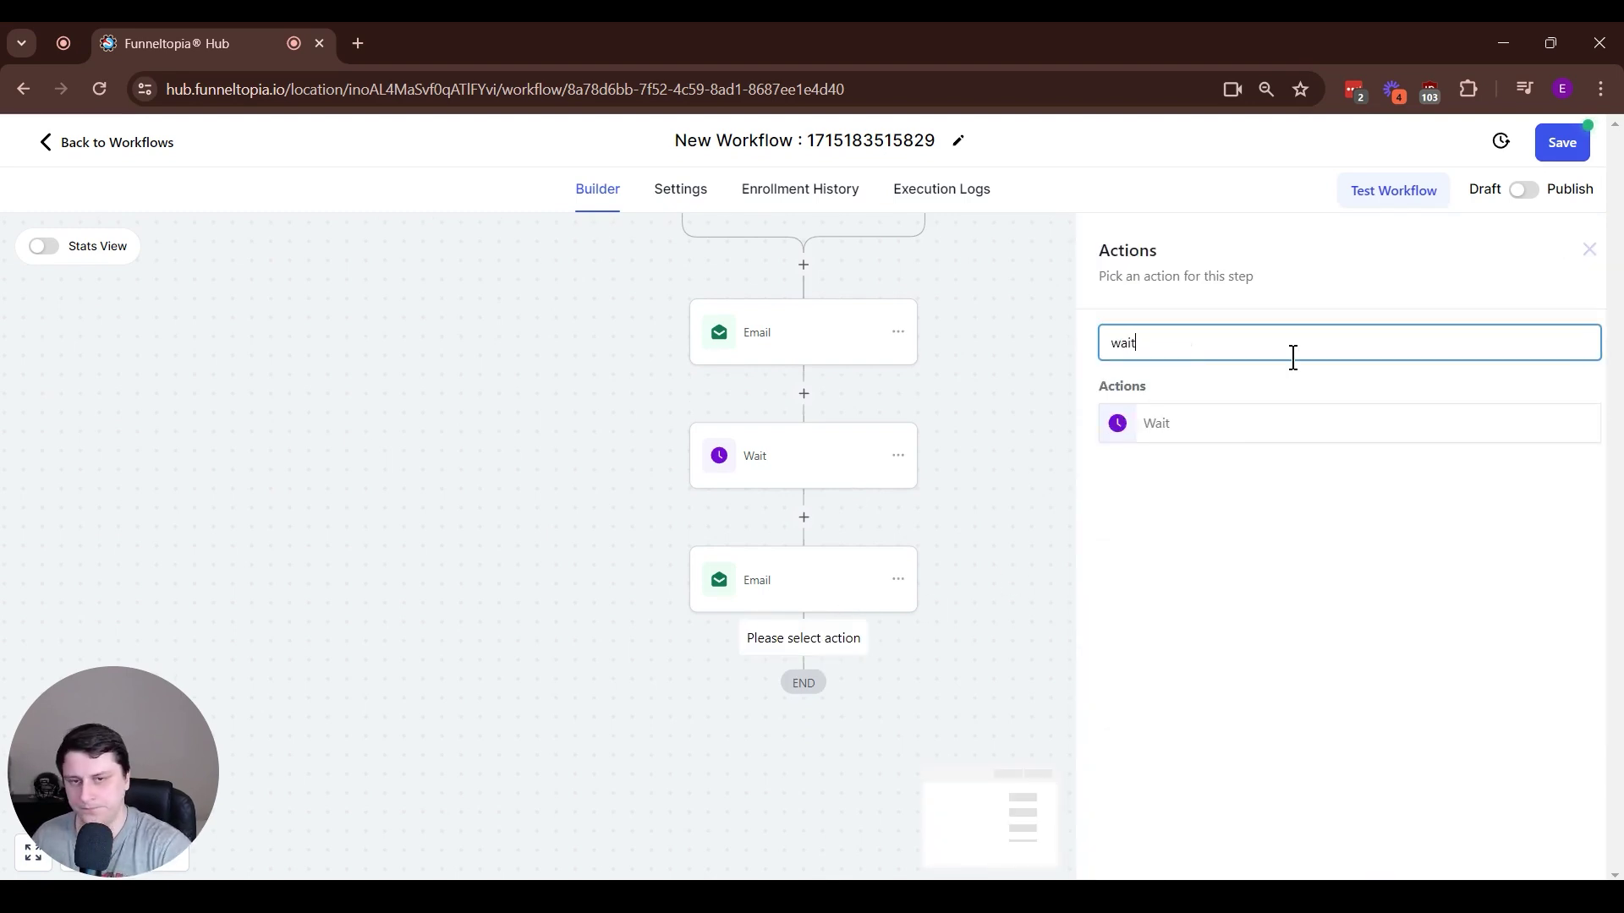
click(1166, 424)
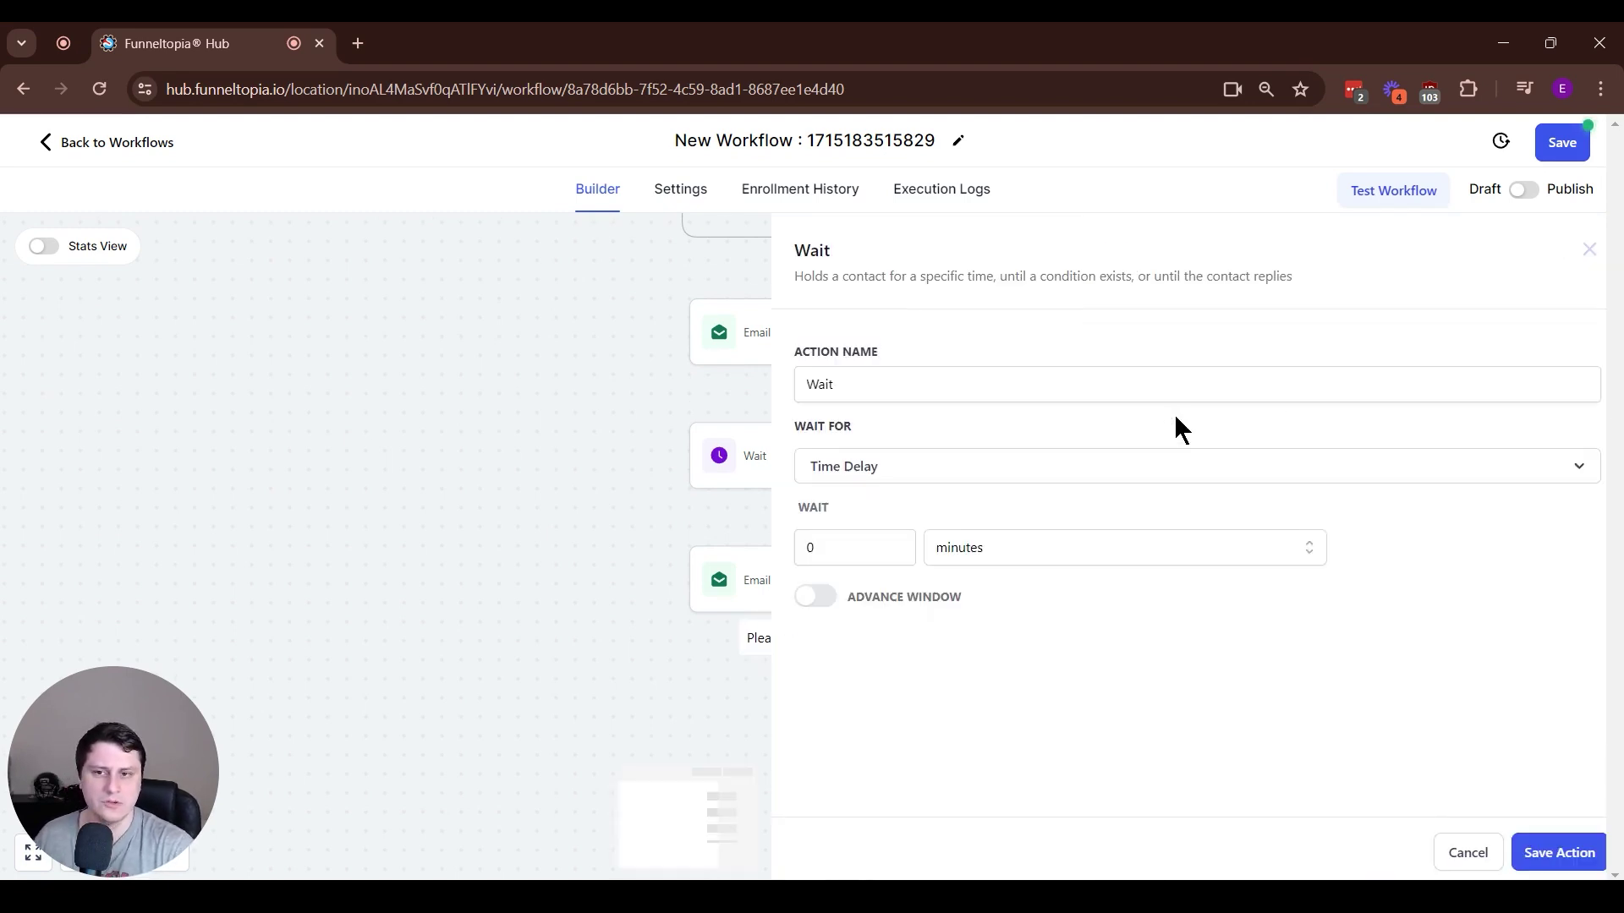
Set the second Wait action's time delay to 1 day and save the action
double_click(800, 551)
text(1)
click(1090, 551)
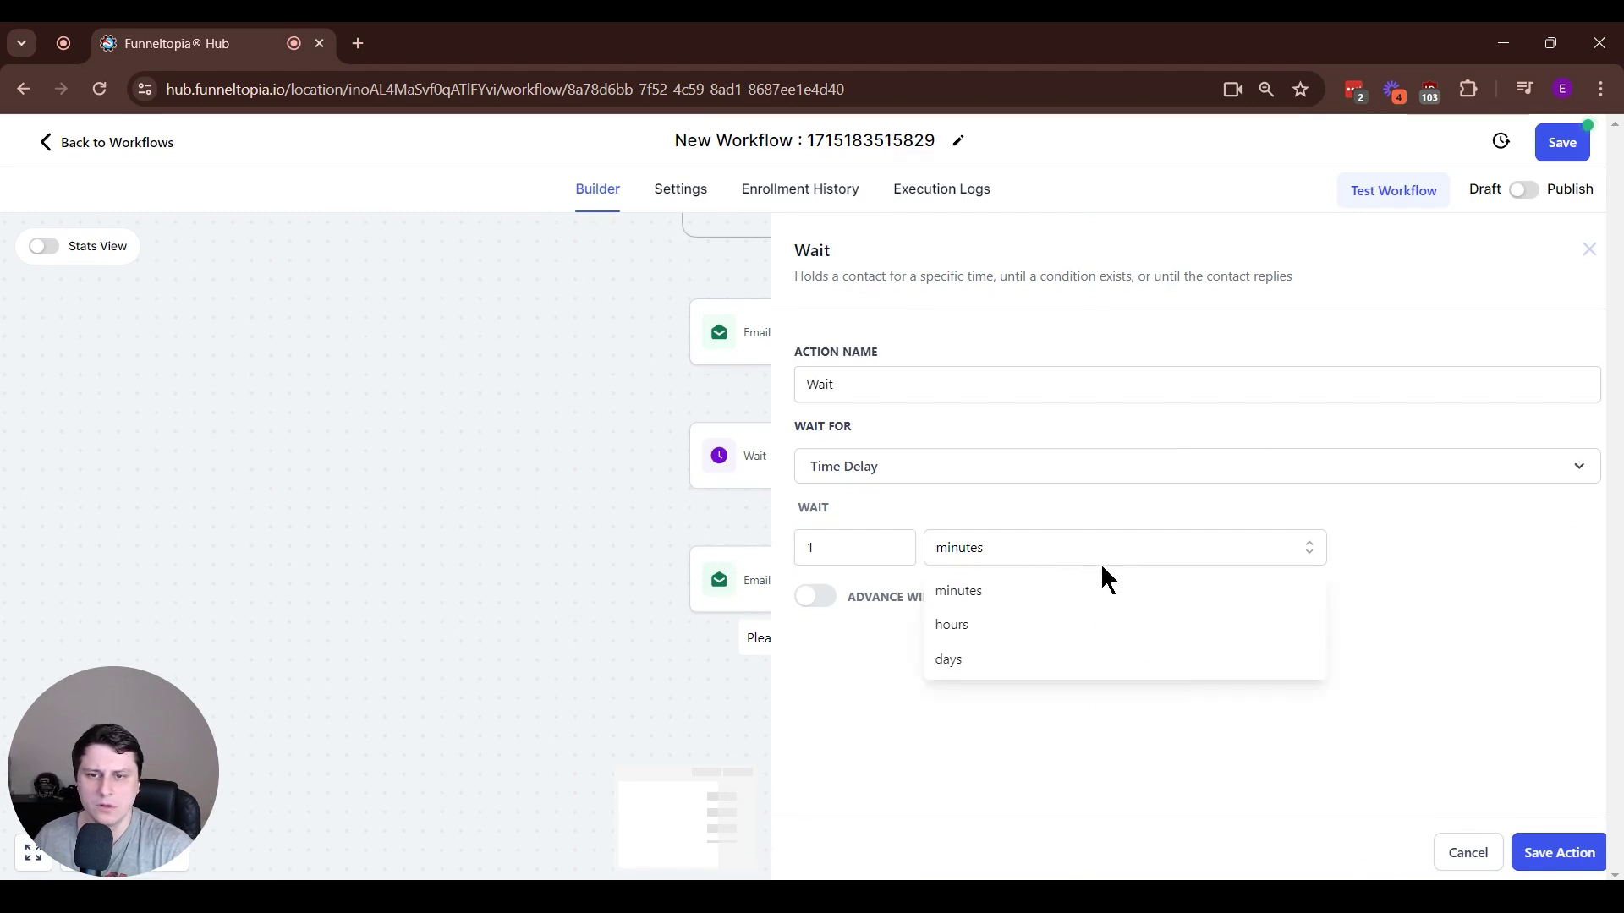
click(1013, 659)
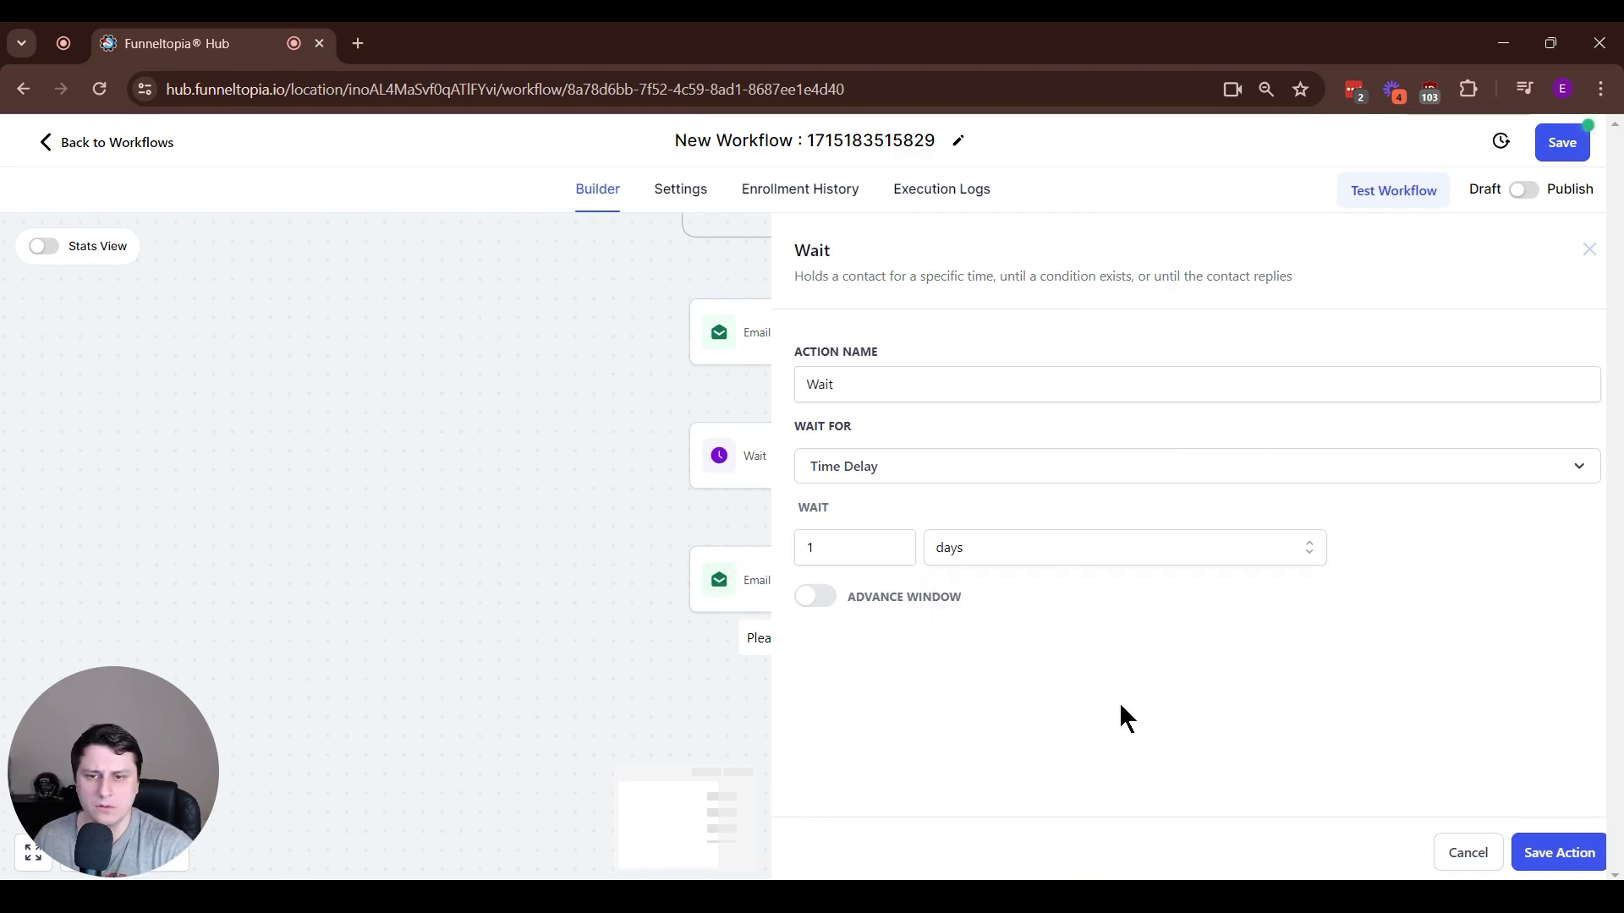
click(1556, 854)
scroll(1340, 638, down, 1)
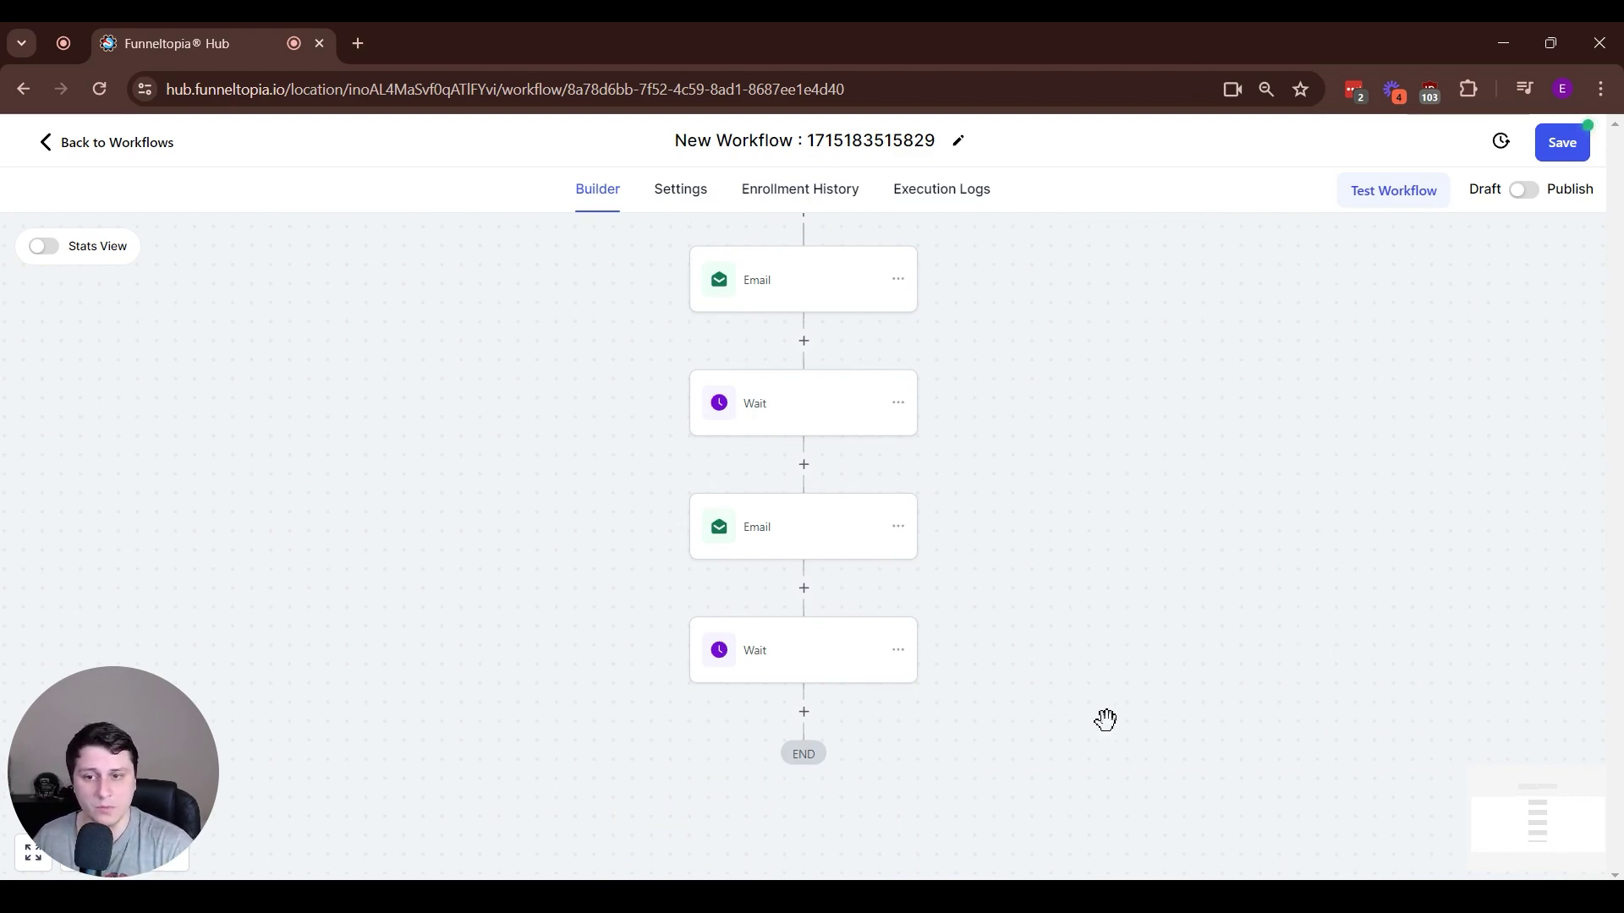
click(803, 712)
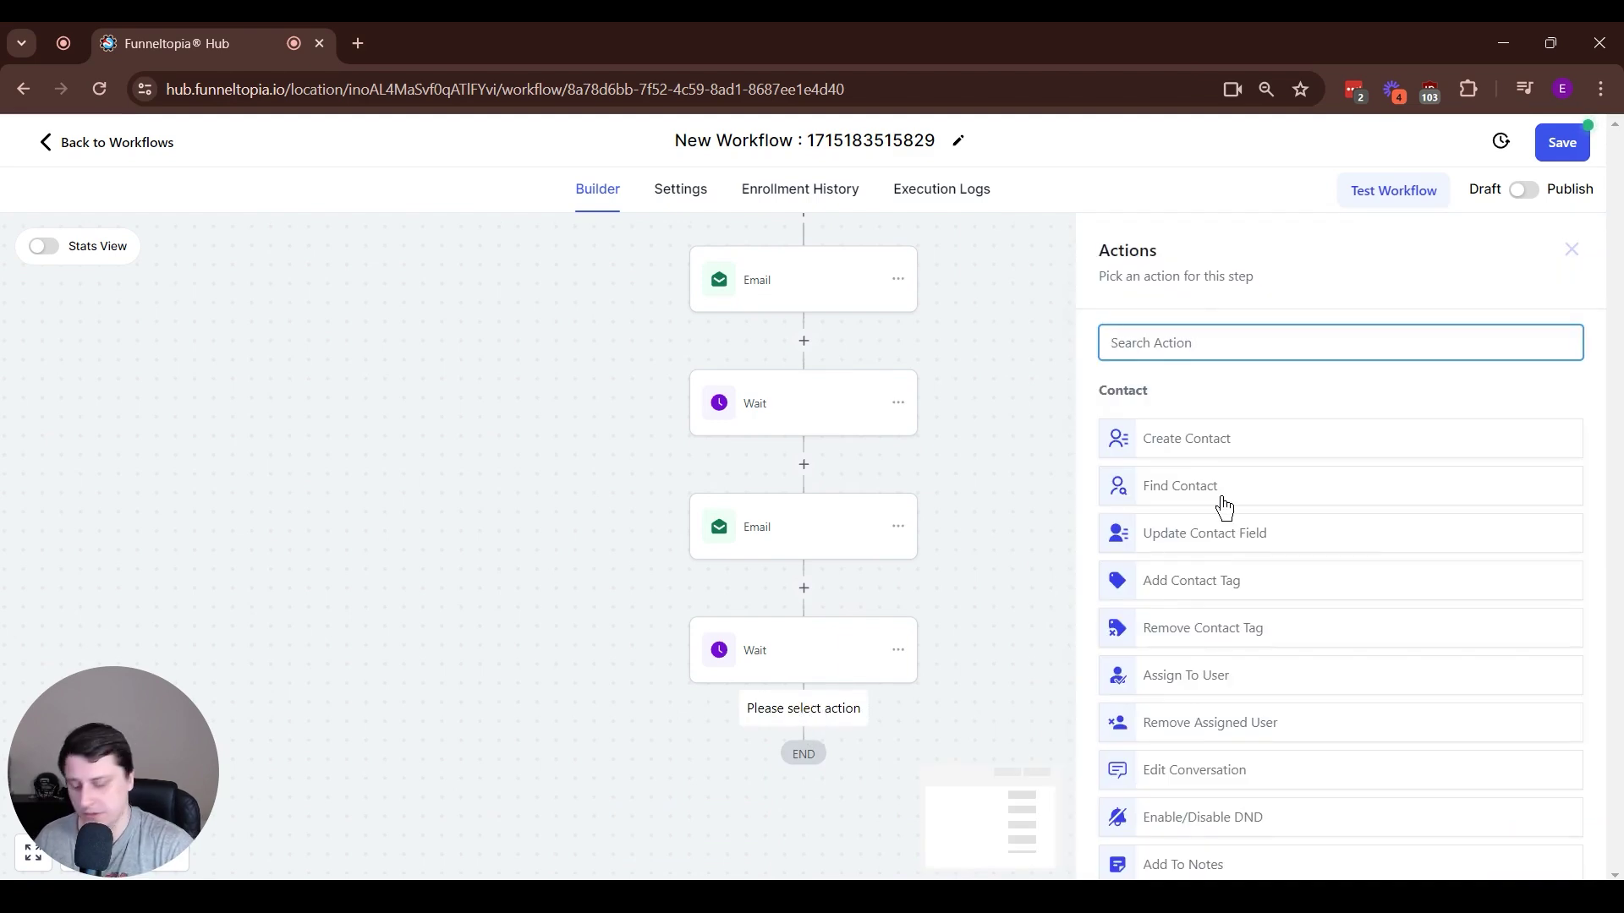
text(sms)
click(1176, 434)
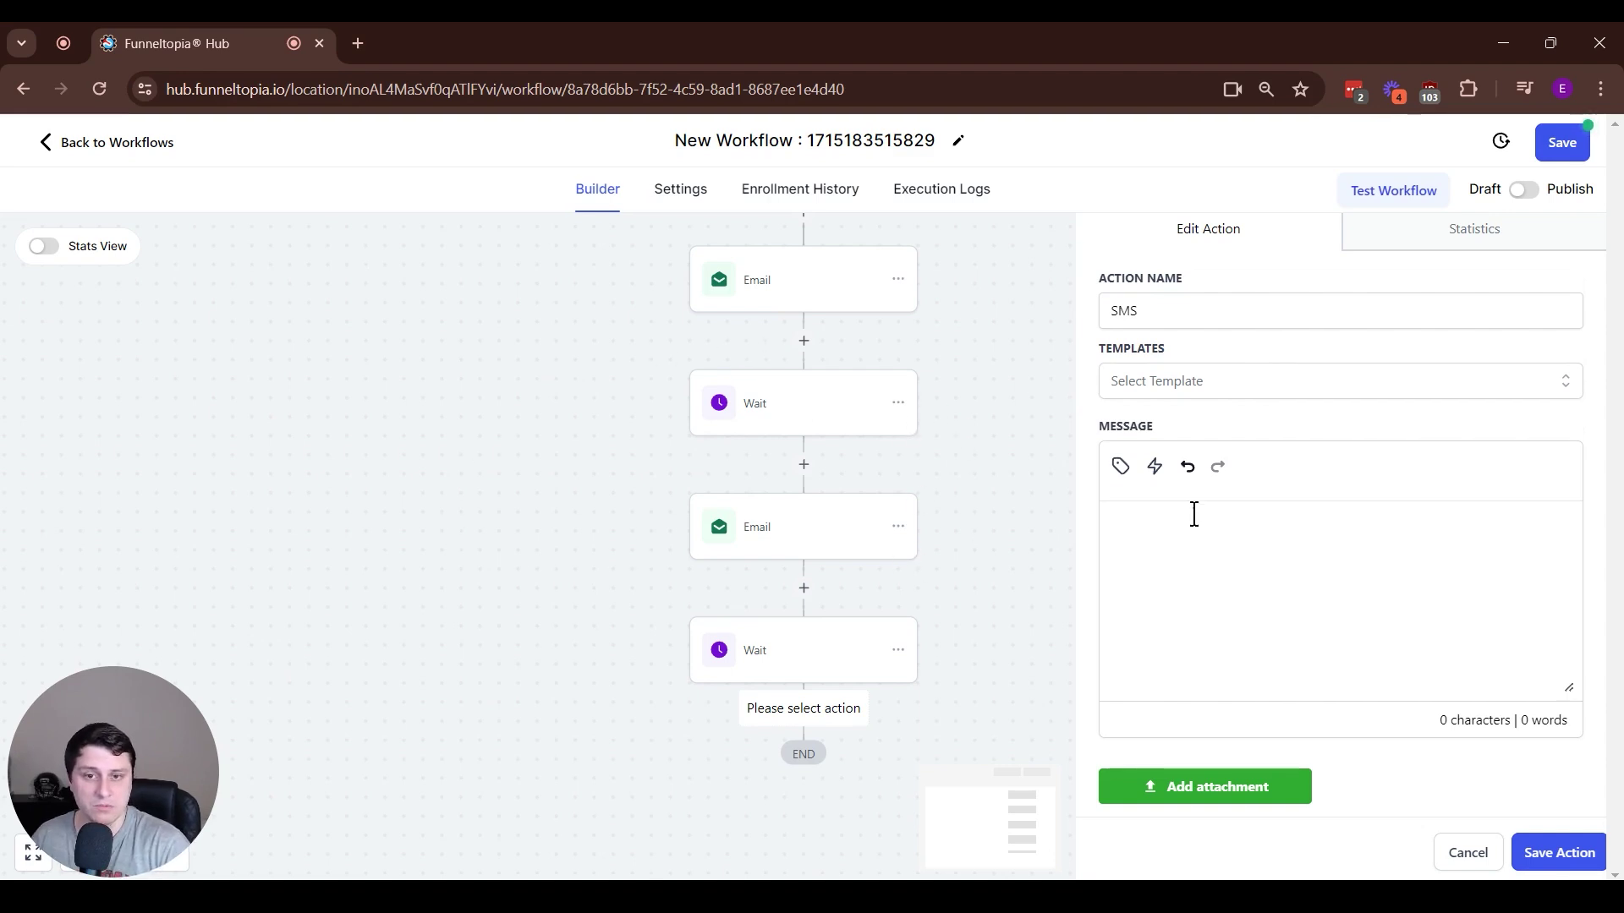
scroll(1028, 507, up, 2)
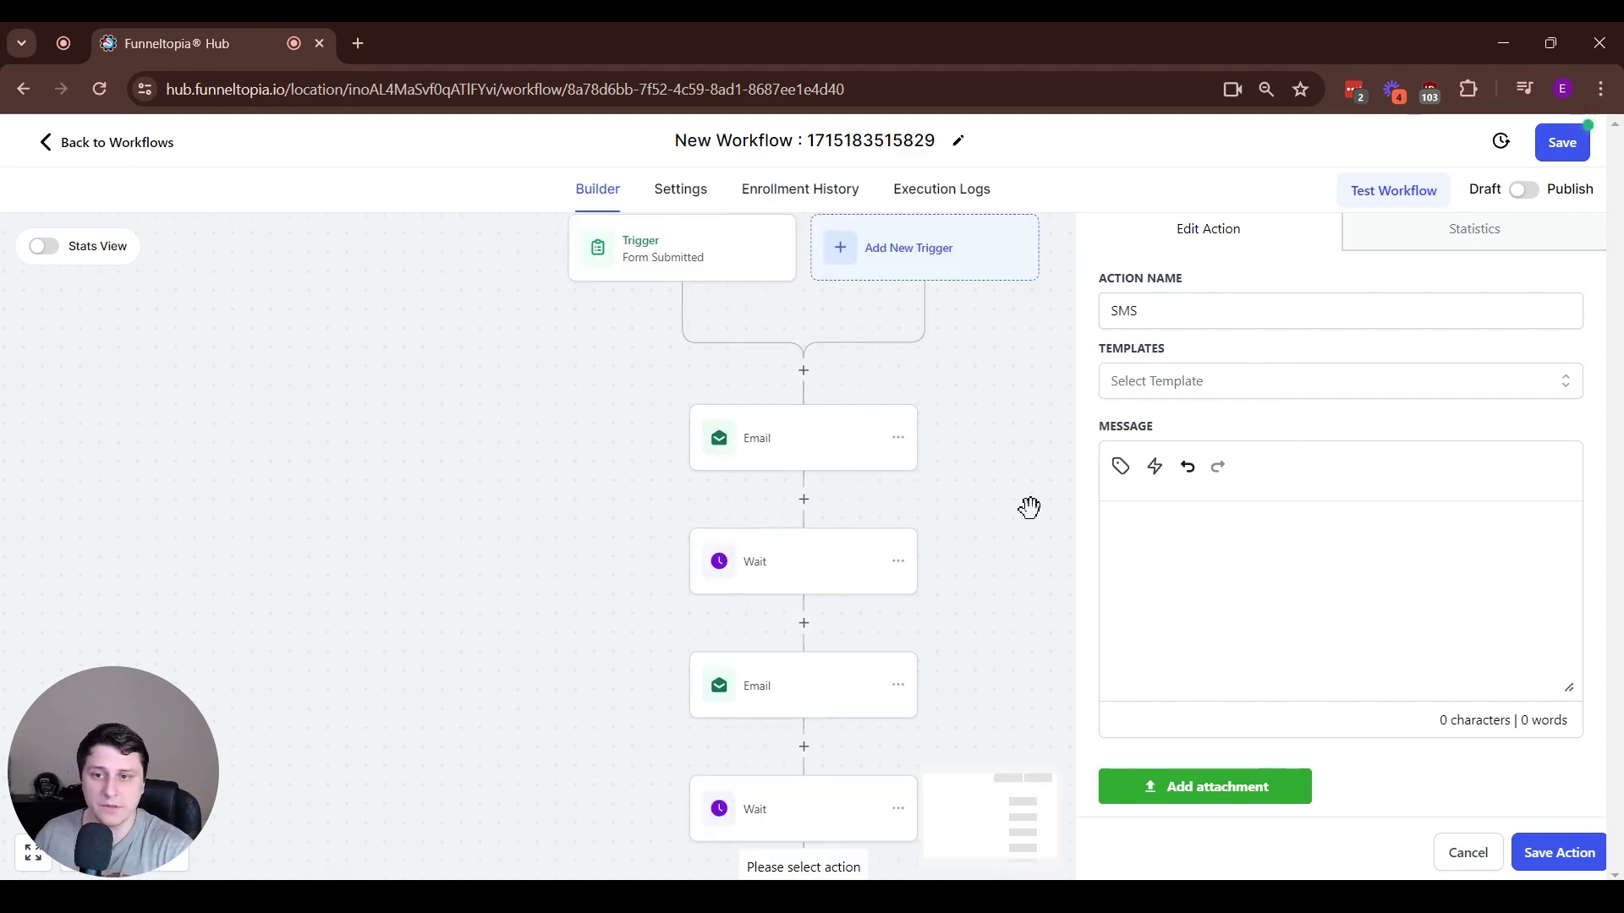
click(540, 481)
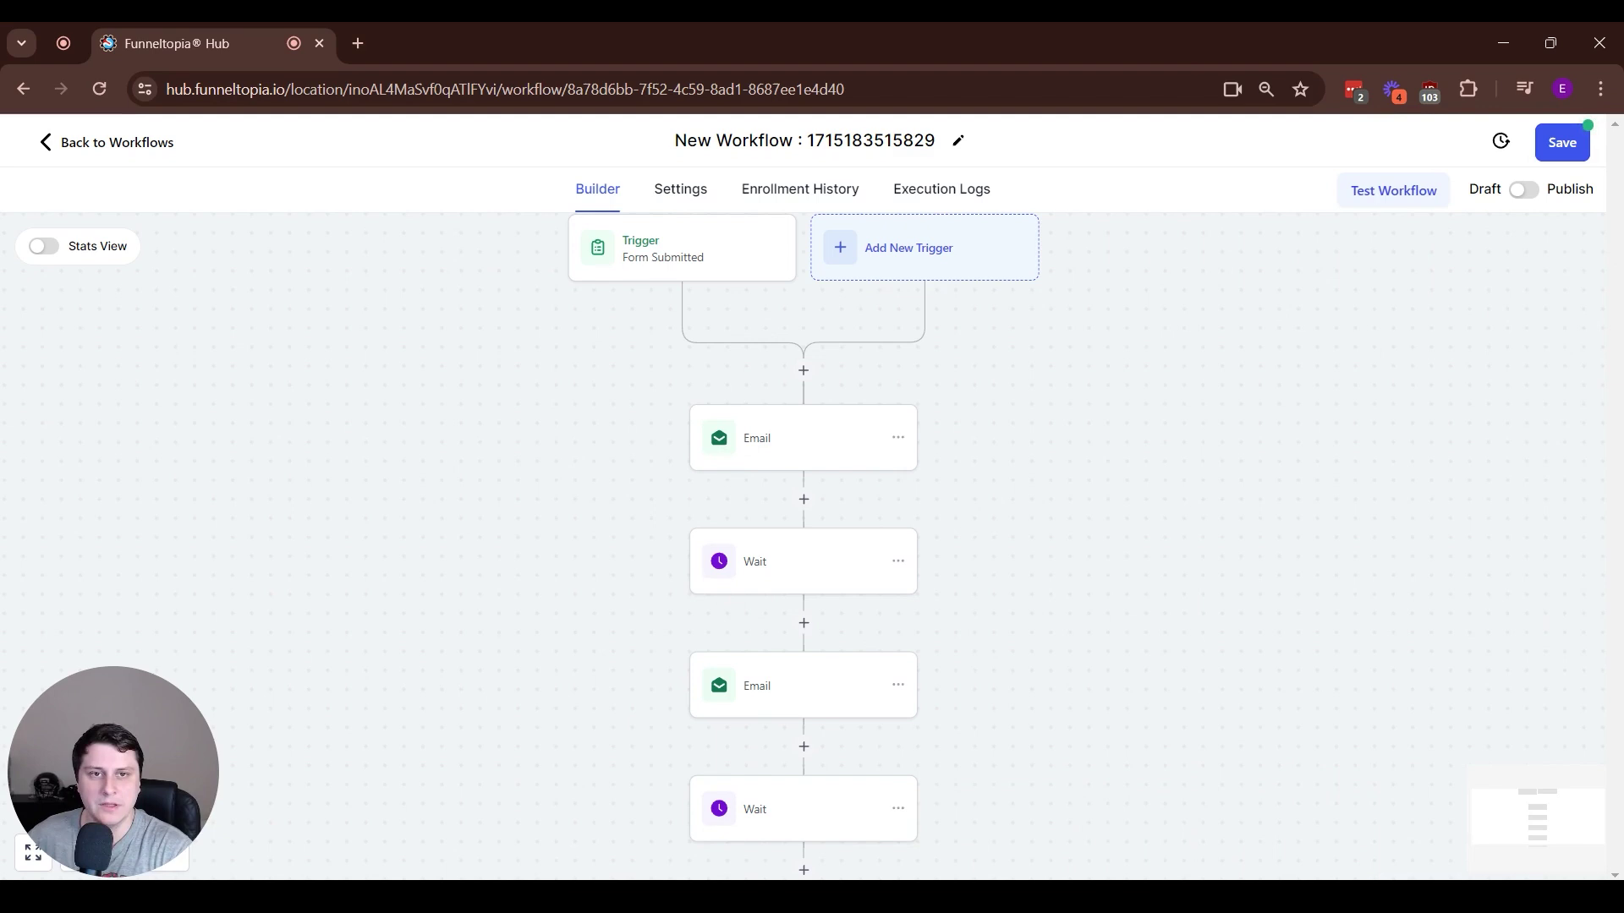
Save the workflow and switch its status from Draft to Publish
click(1562, 142)
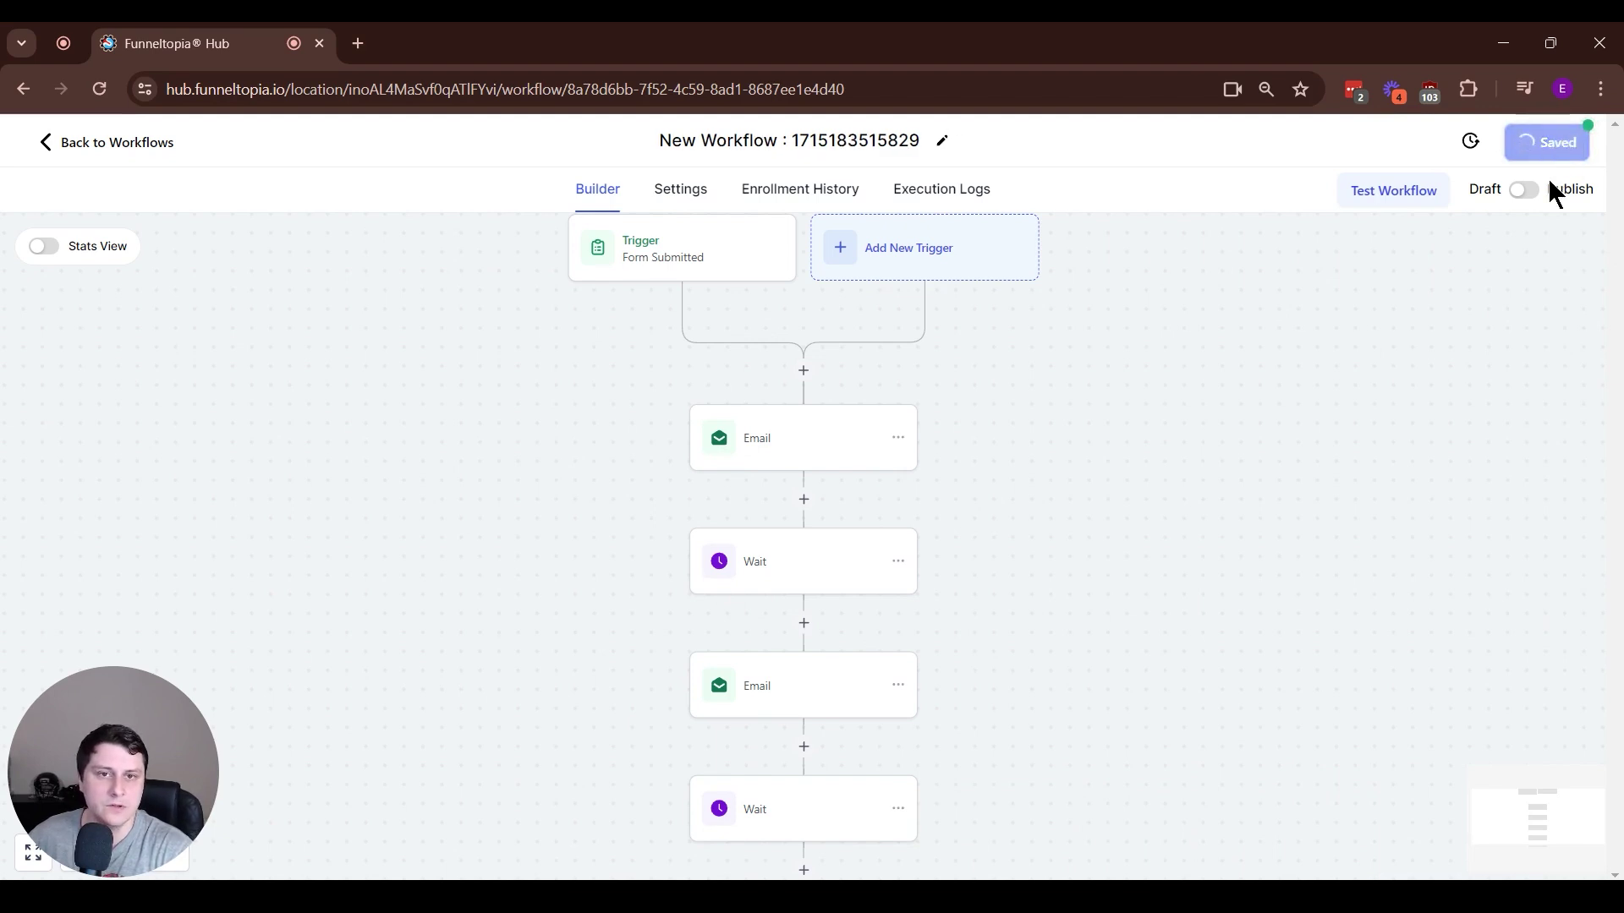
click(1588, 148)
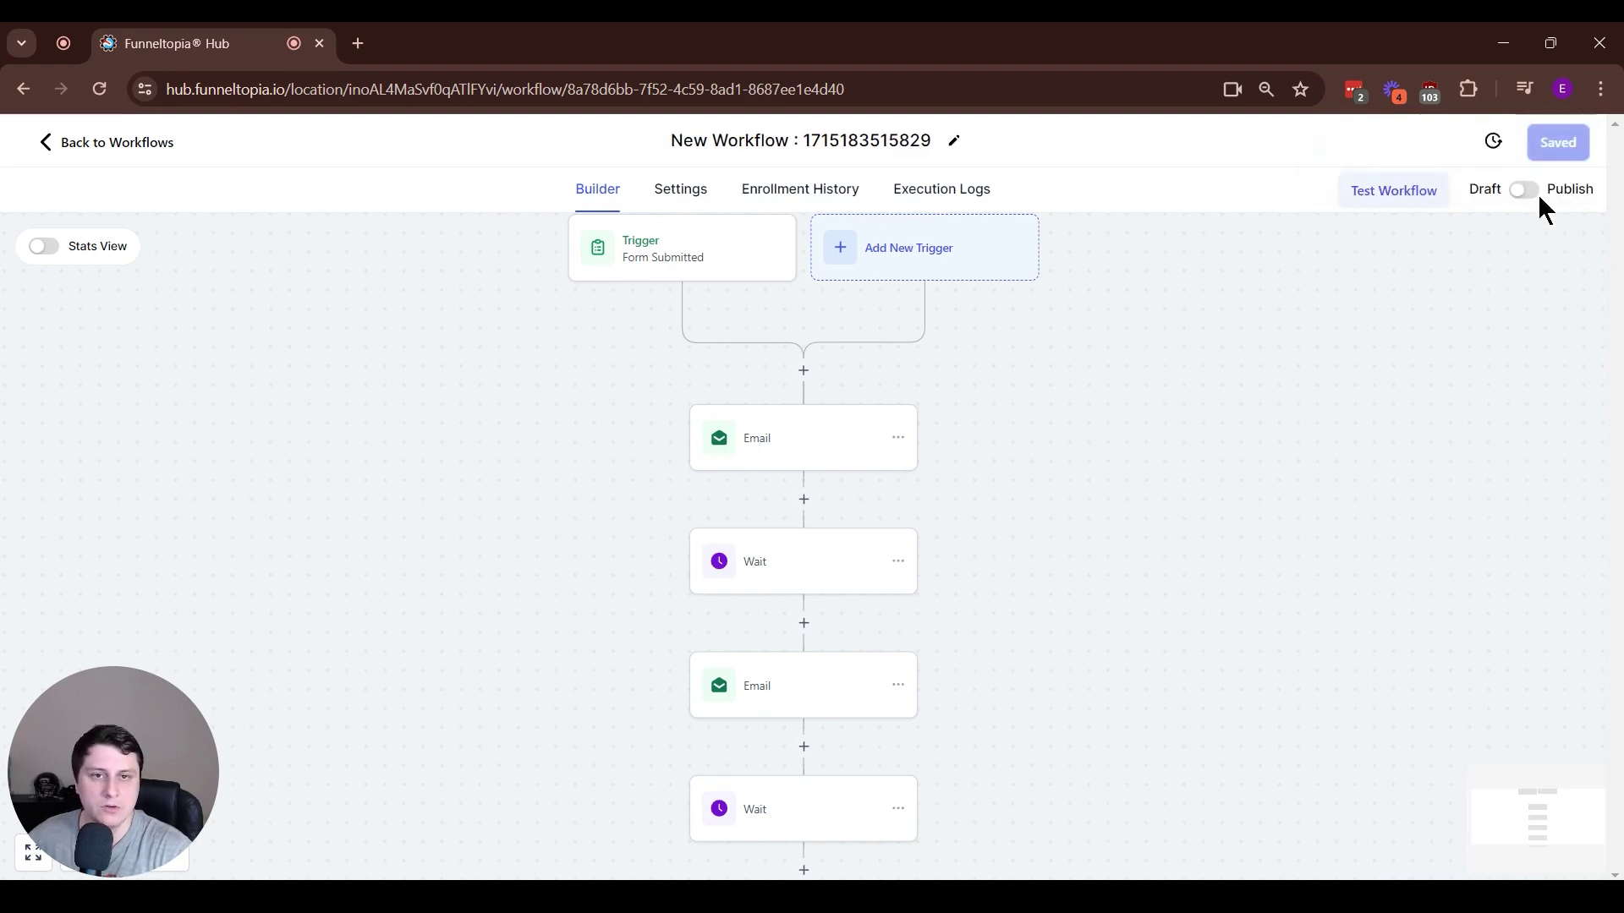
click(1529, 193)
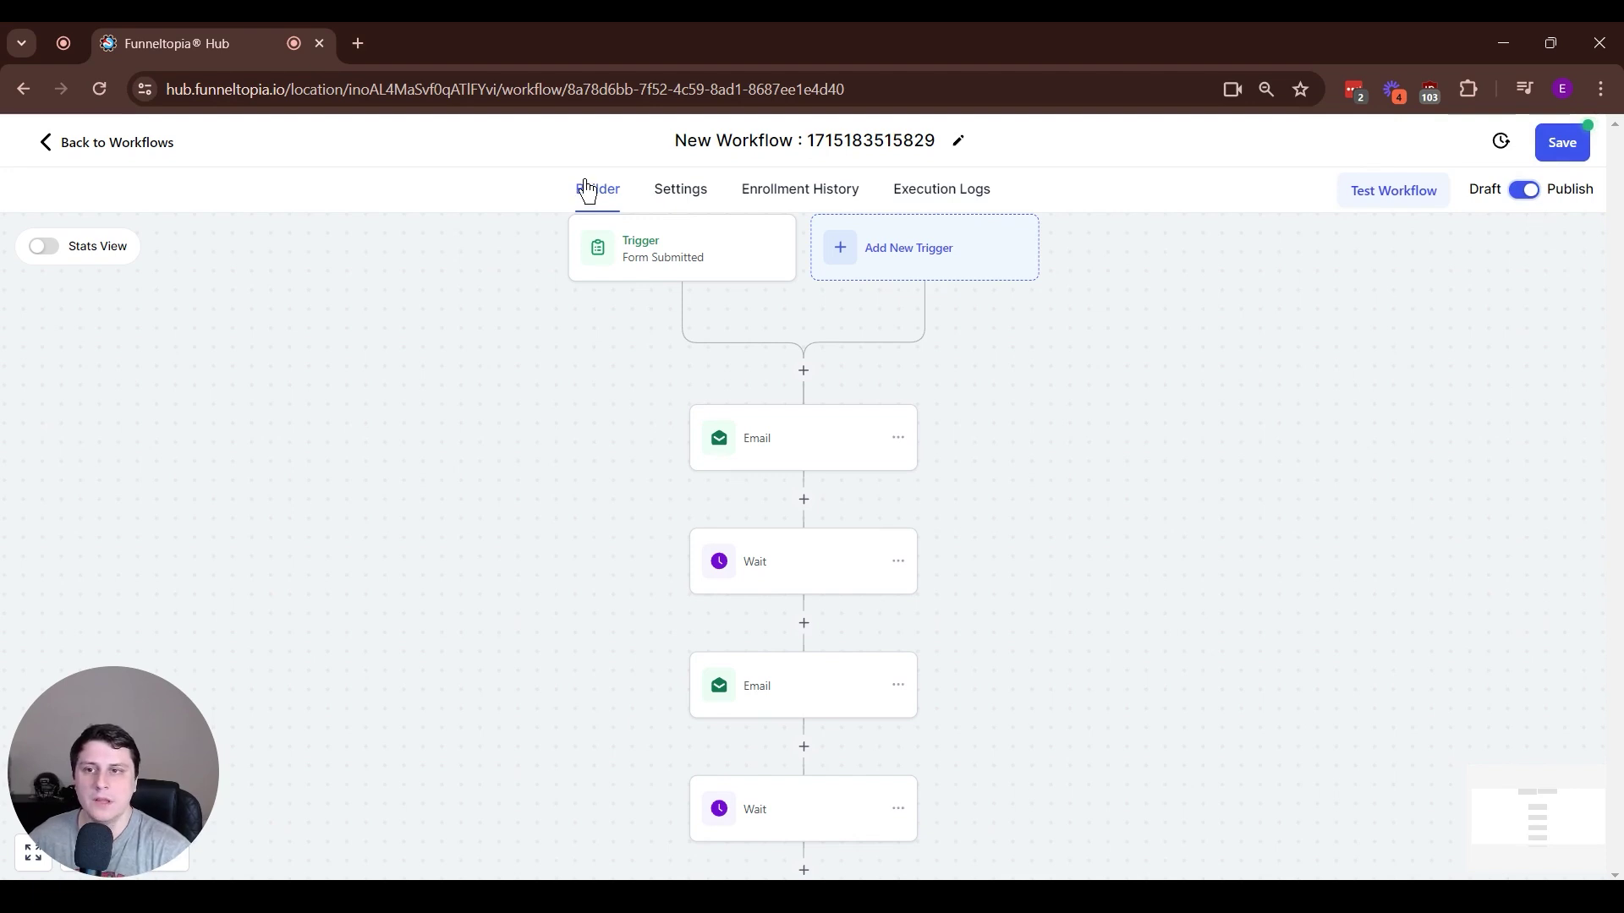
Rename the workflow as "Welcome sequence (TEST)"
click(794, 160)
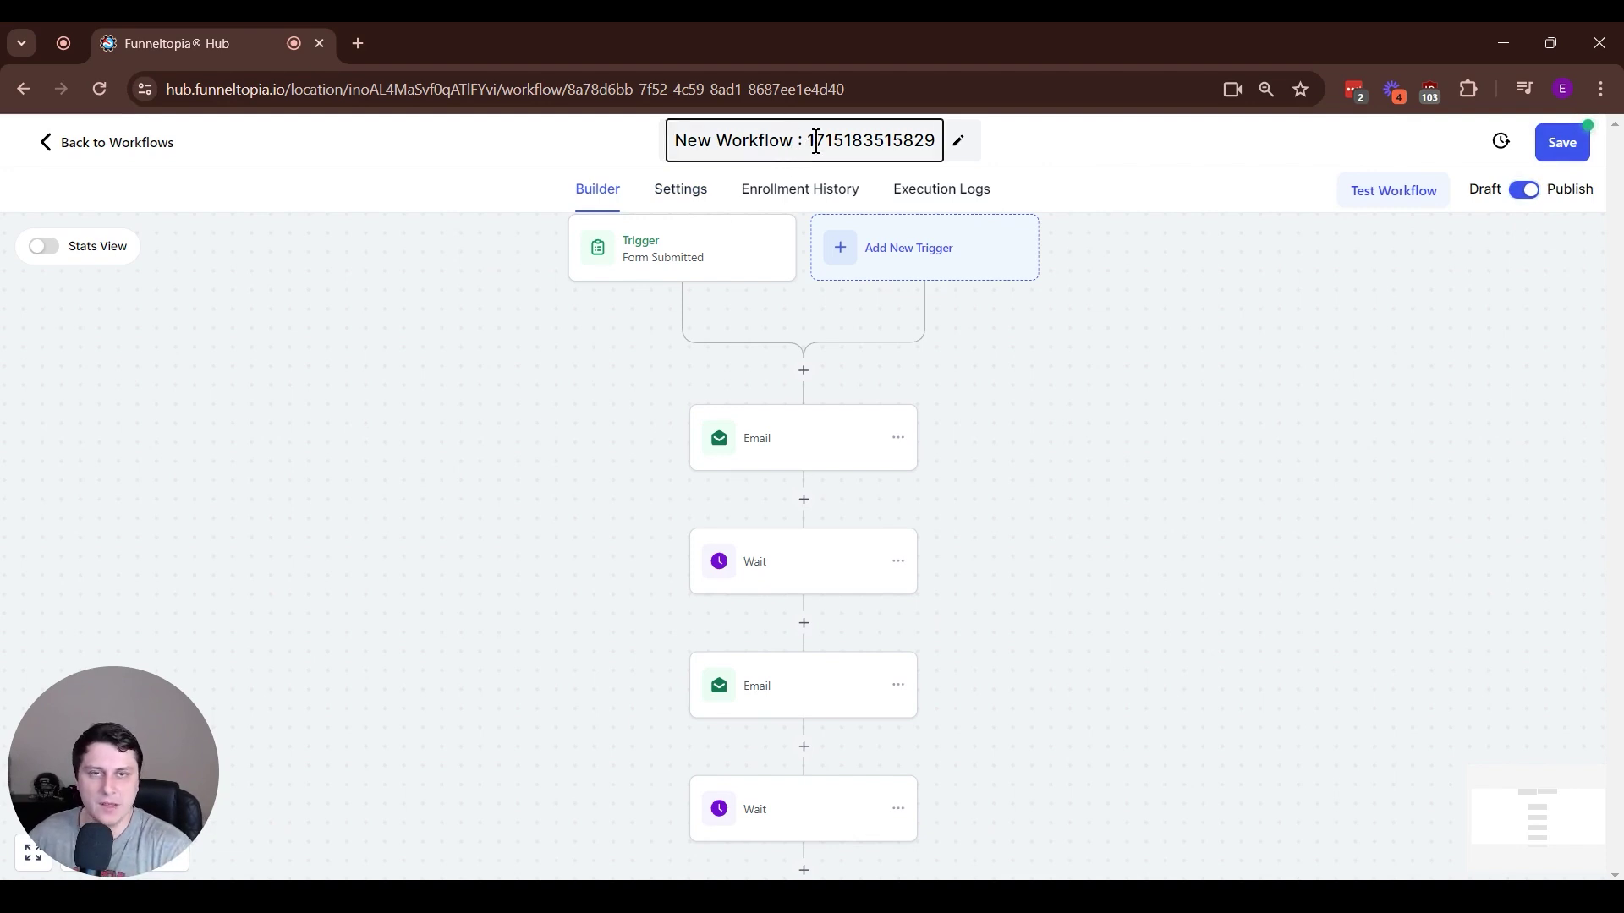
triple_click(855, 140)
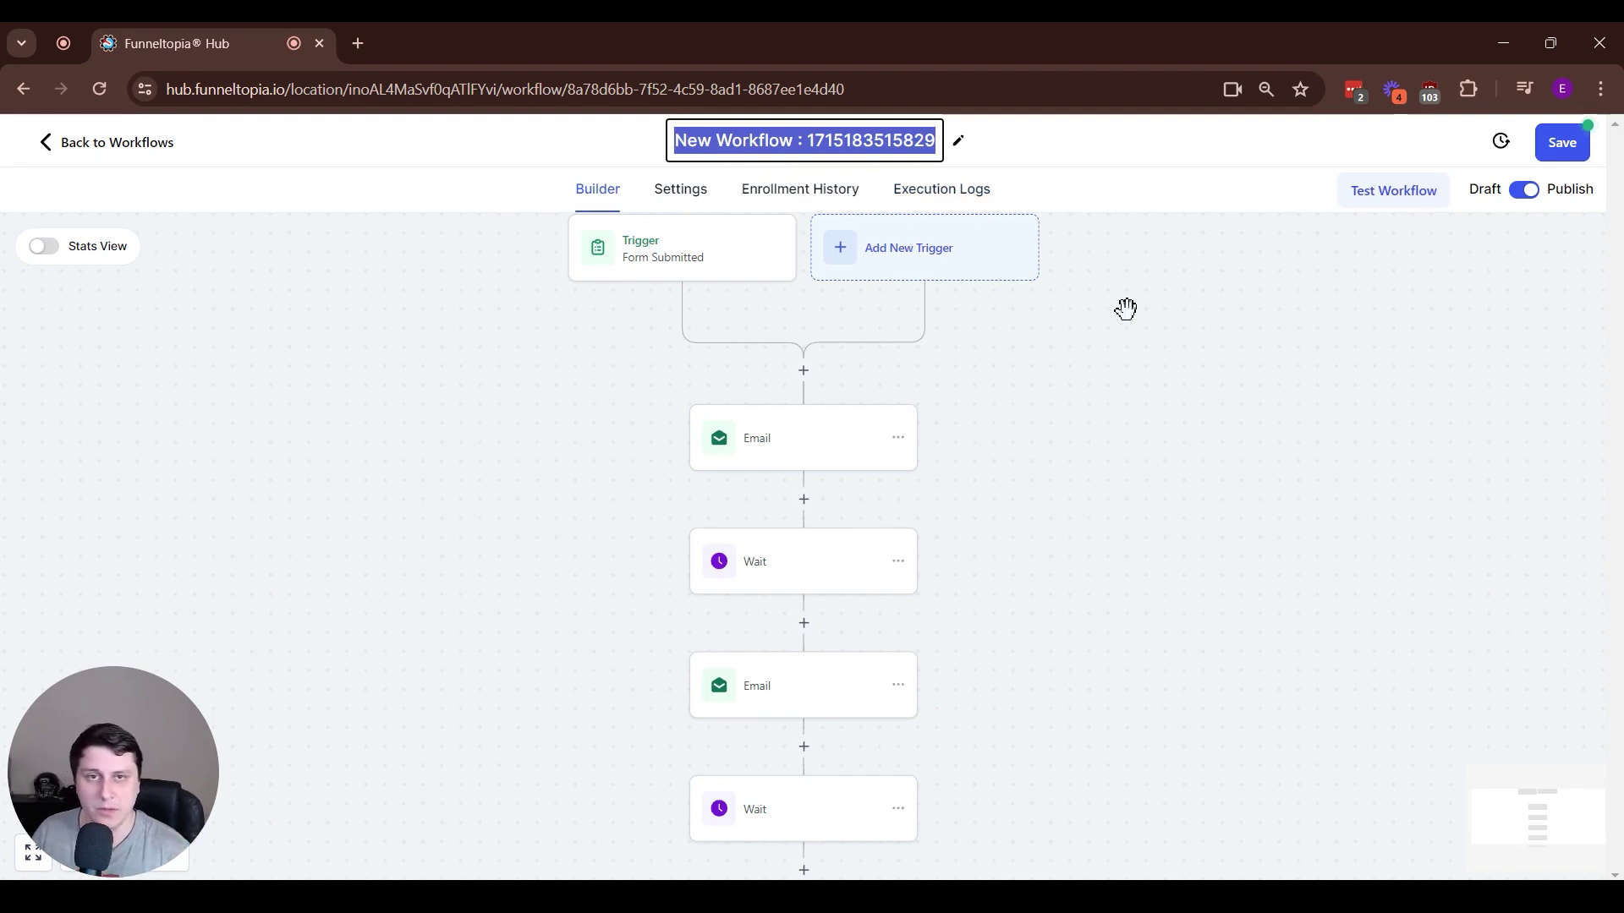
text(sdssdsdsd)
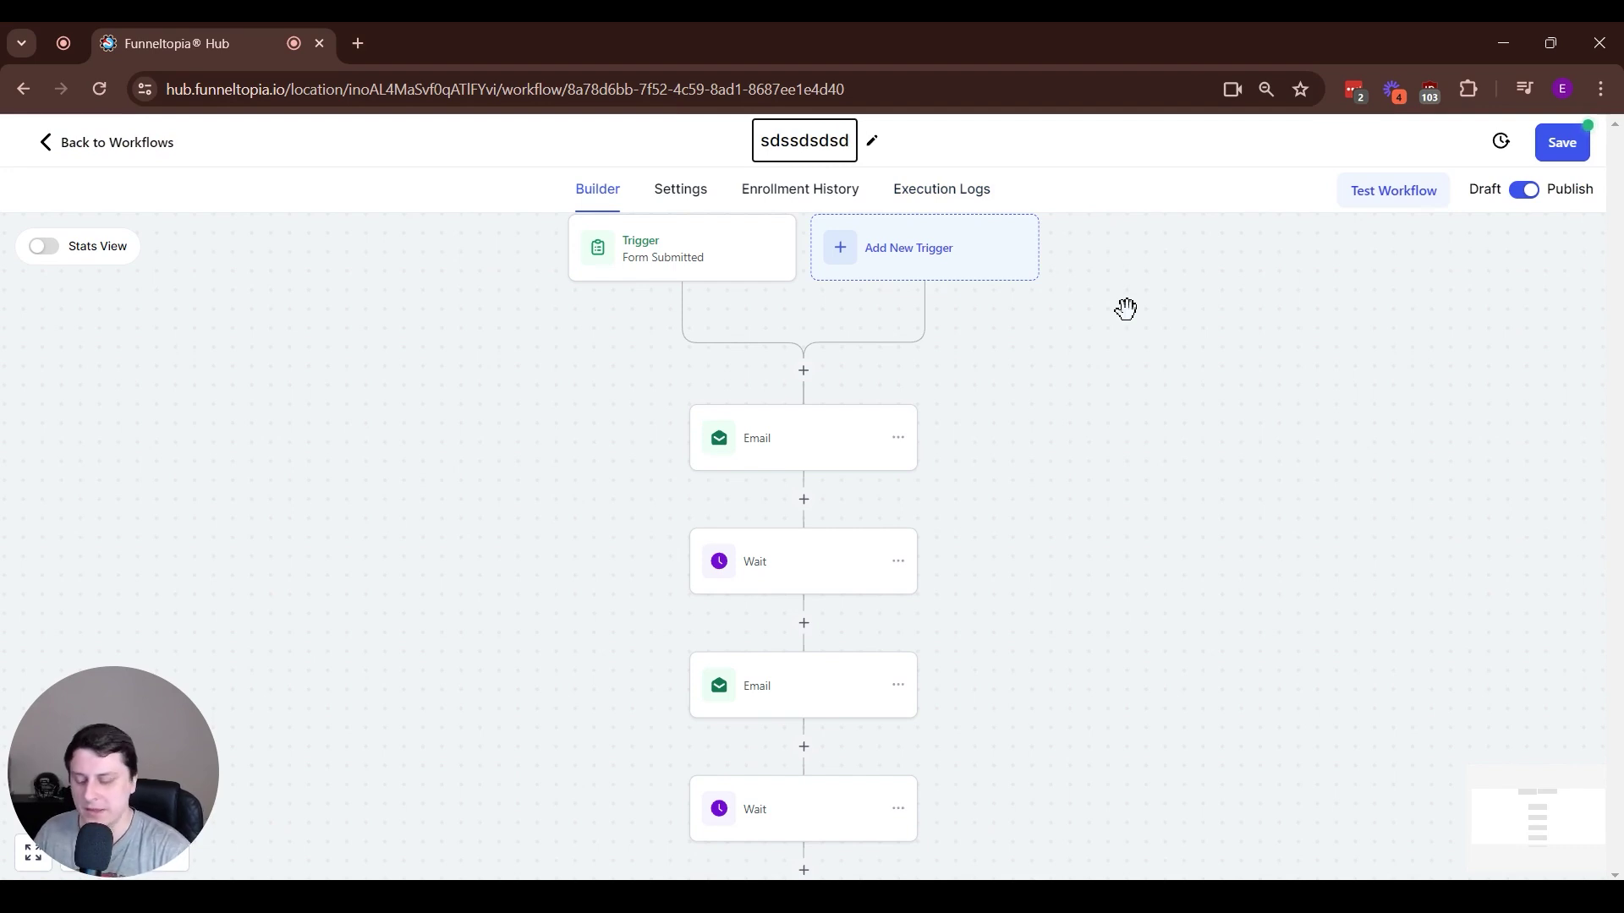
key(ctrl+a)
text(We)
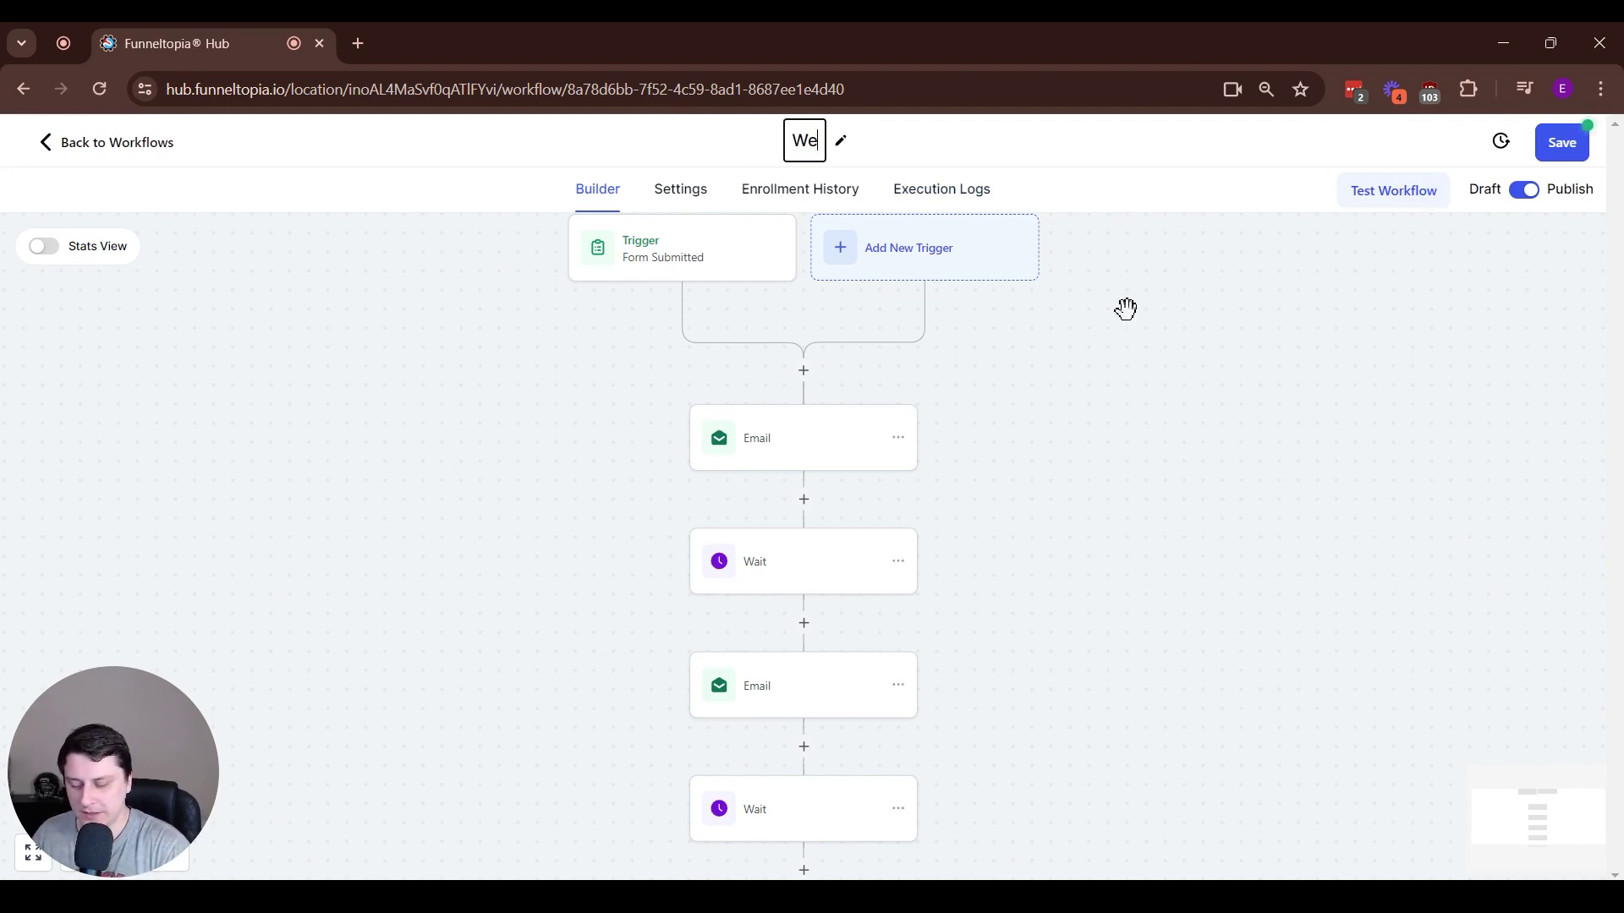
text(lcome sequ)
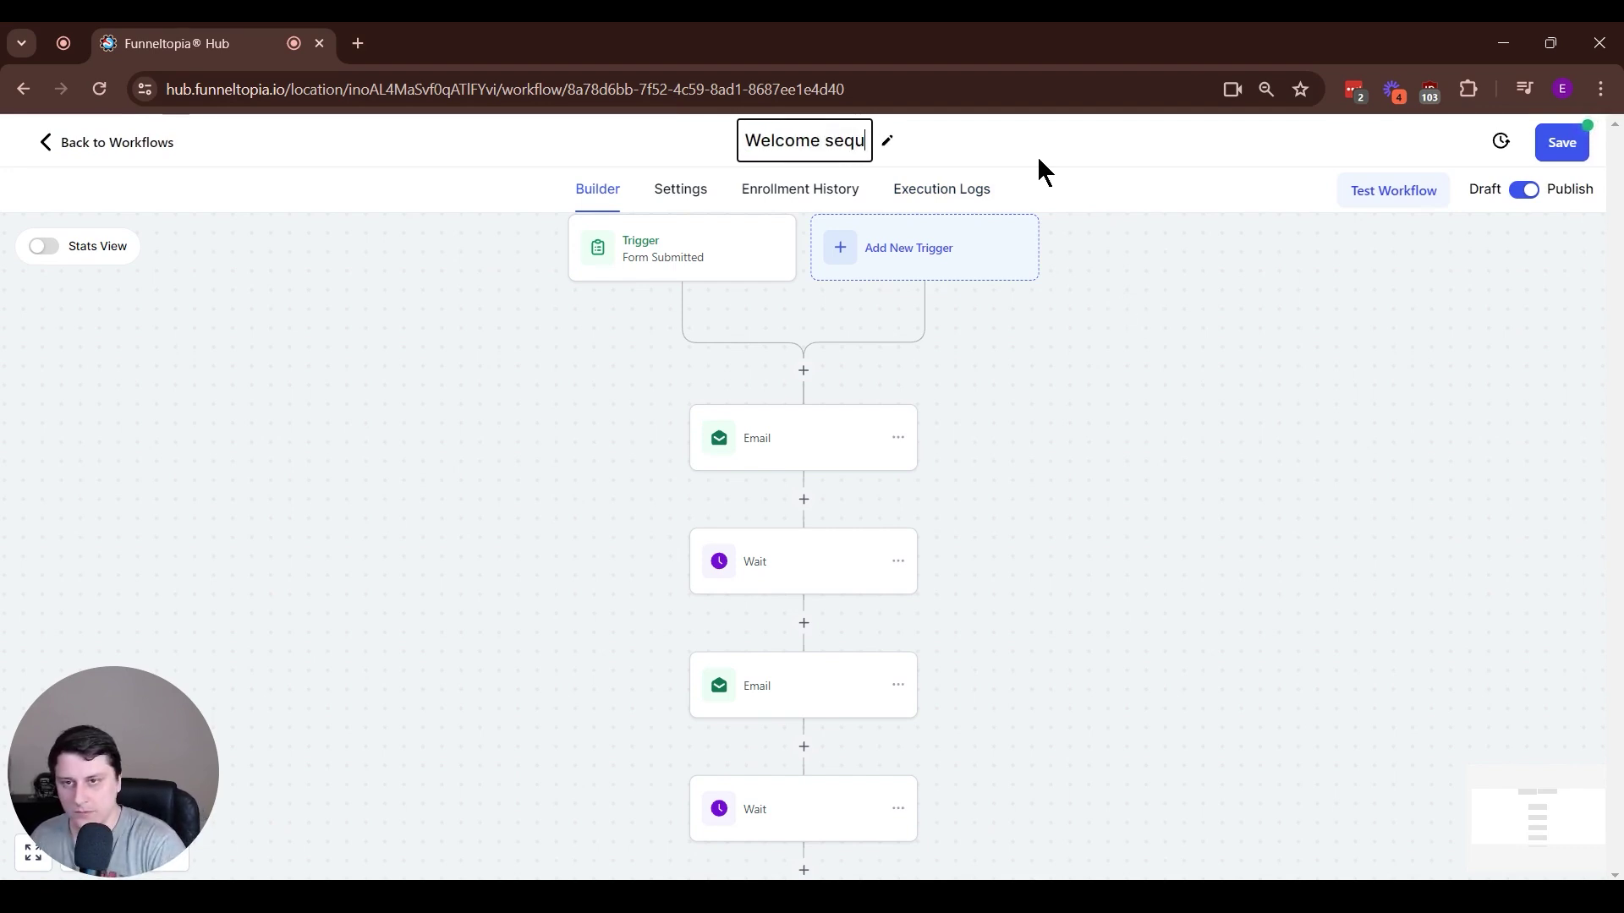
text(ence (TEST))
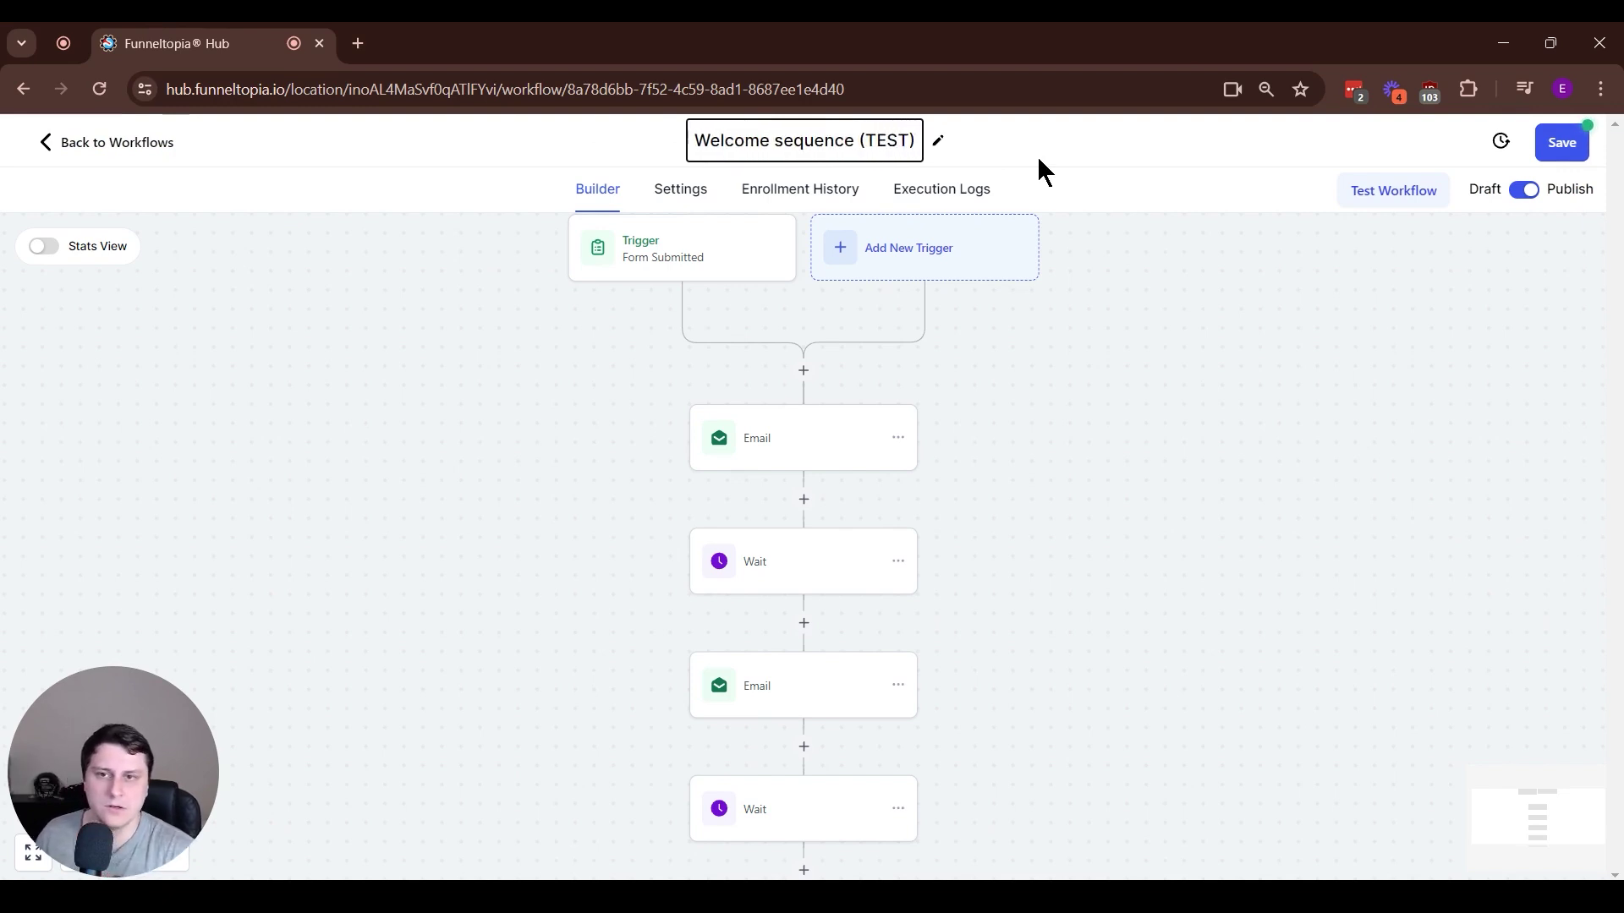
key(Return)
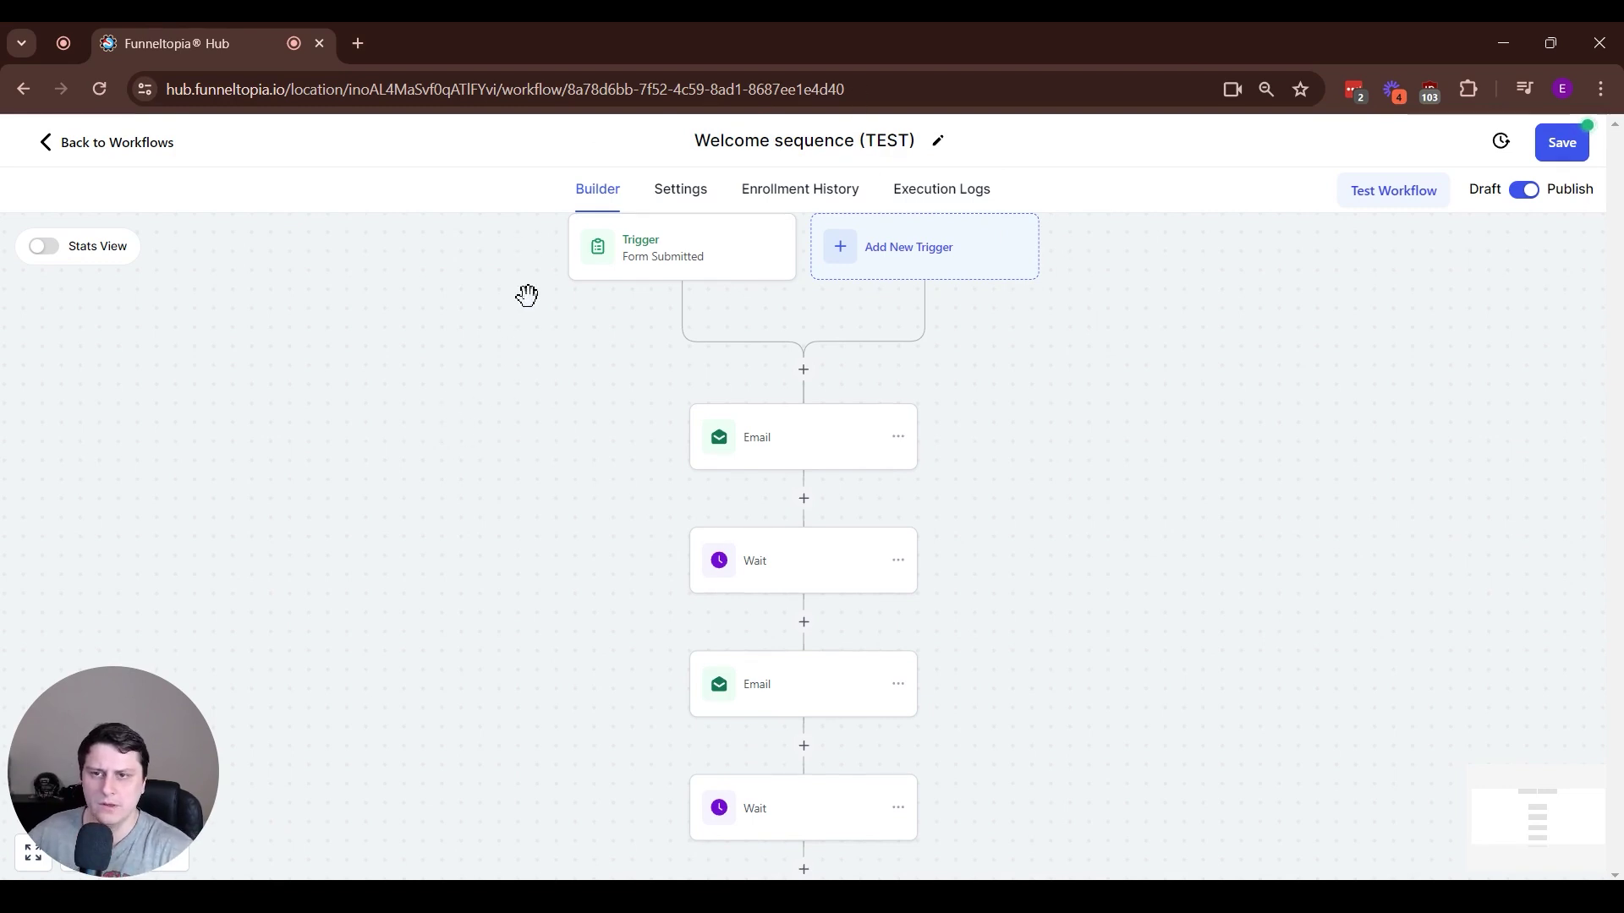
Review the workflow settings, including Allow re-entry, Stop on response, timezone, time window and sender details
click(706, 203)
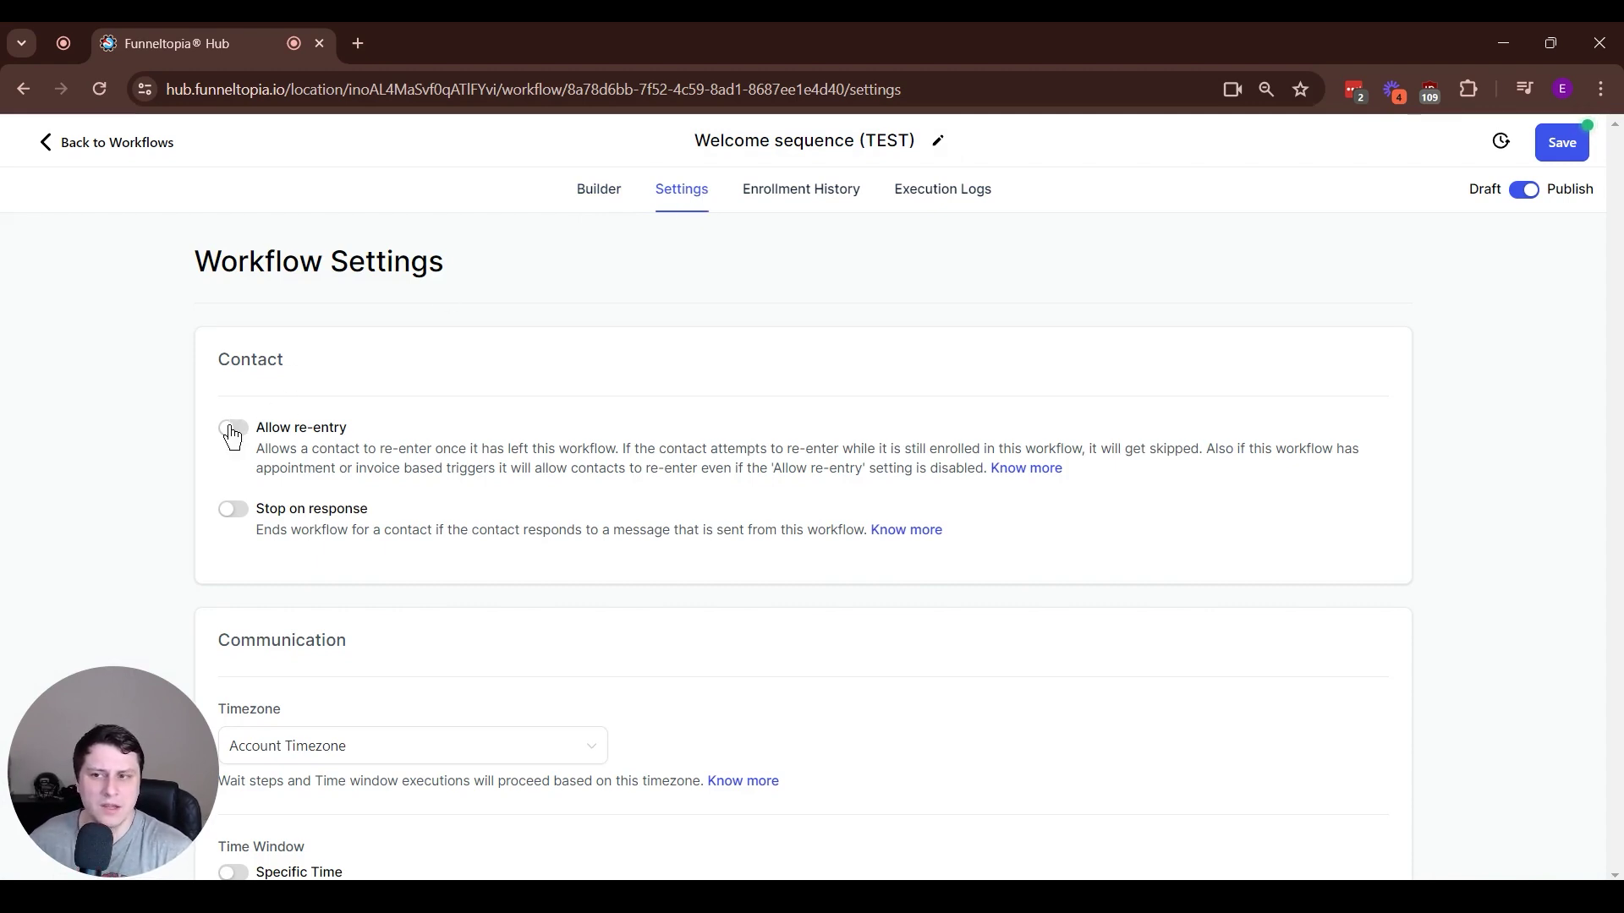
drag(365, 425, 269, 441)
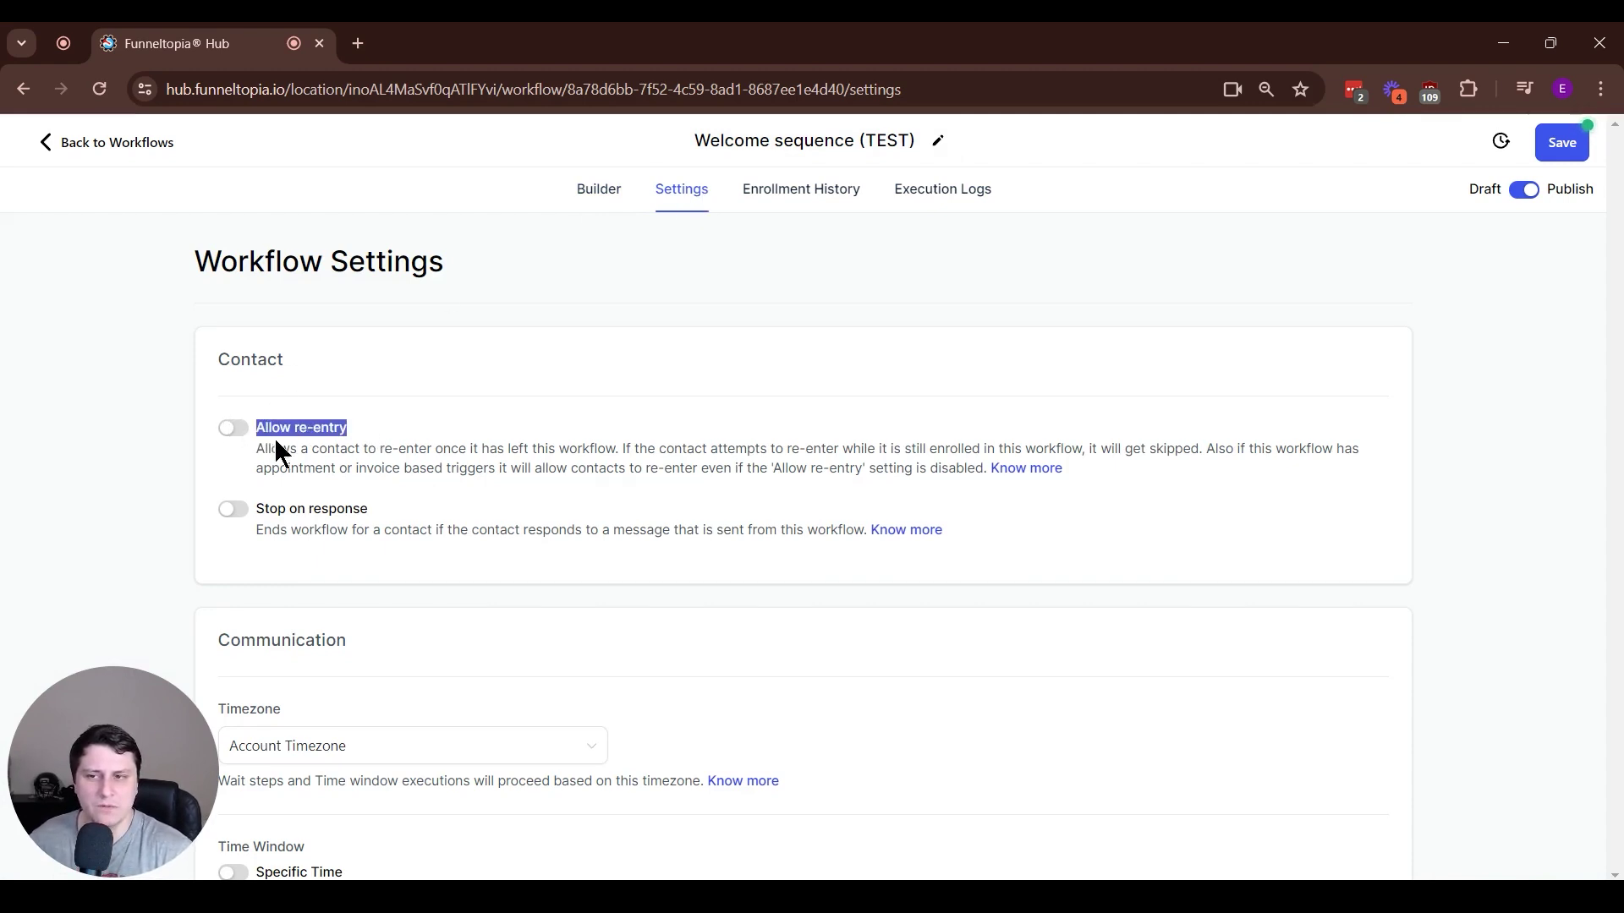
click(317, 440)
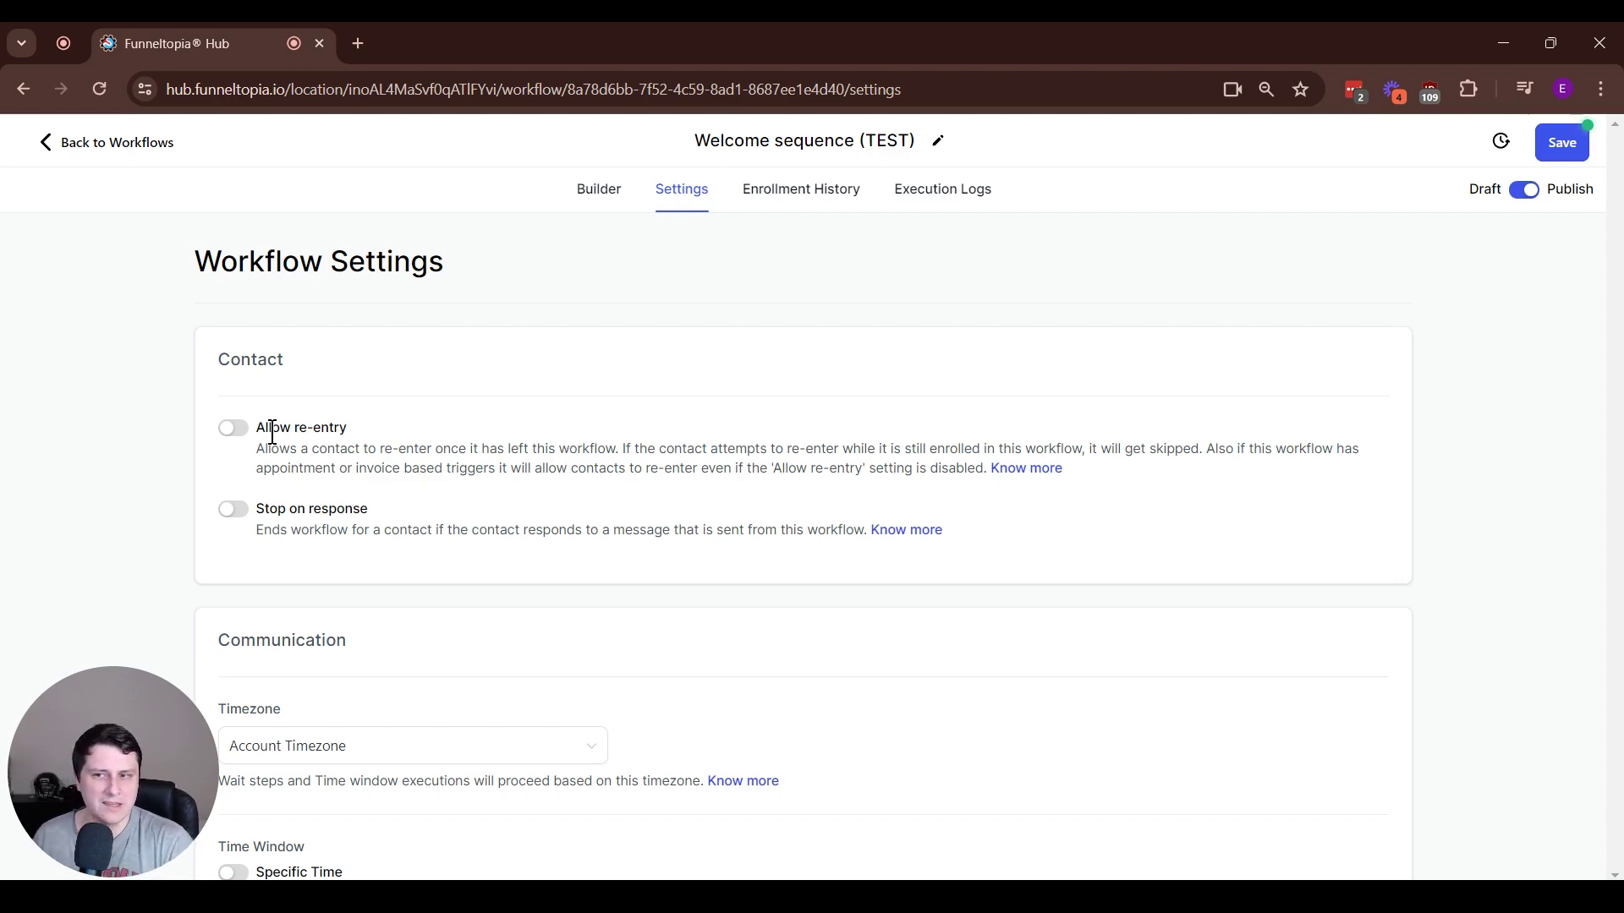
drag(266, 432, 394, 435)
click(384, 436)
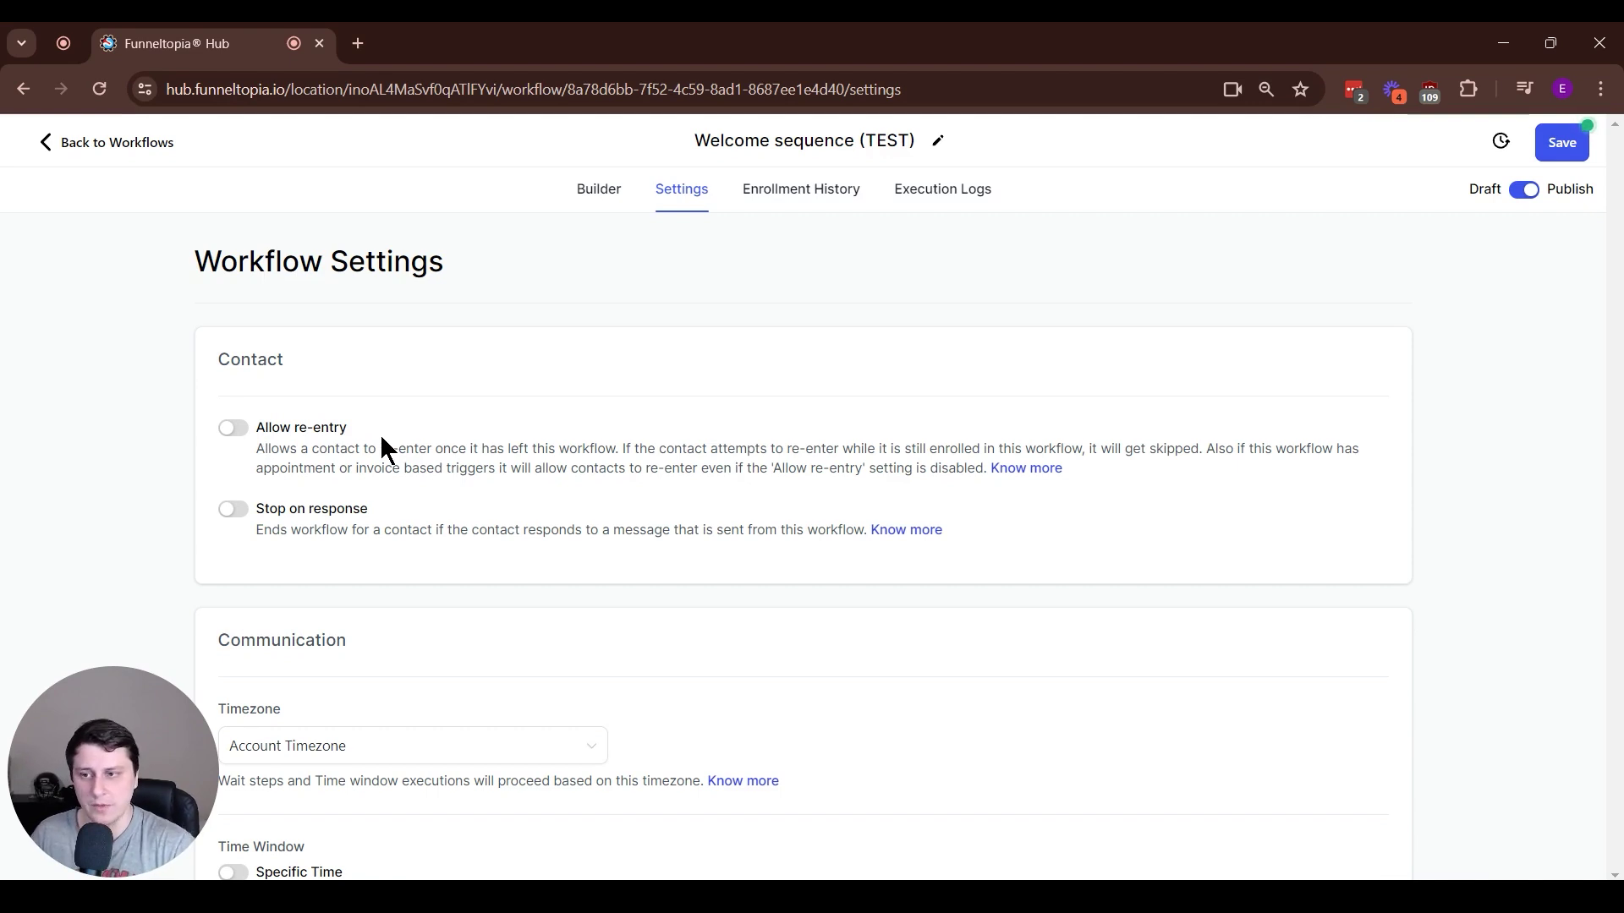
scroll(674, 511, down, 4)
scroll(651, 549, up, 1)
scroll(631, 598, down, 1)
click(718, 645)
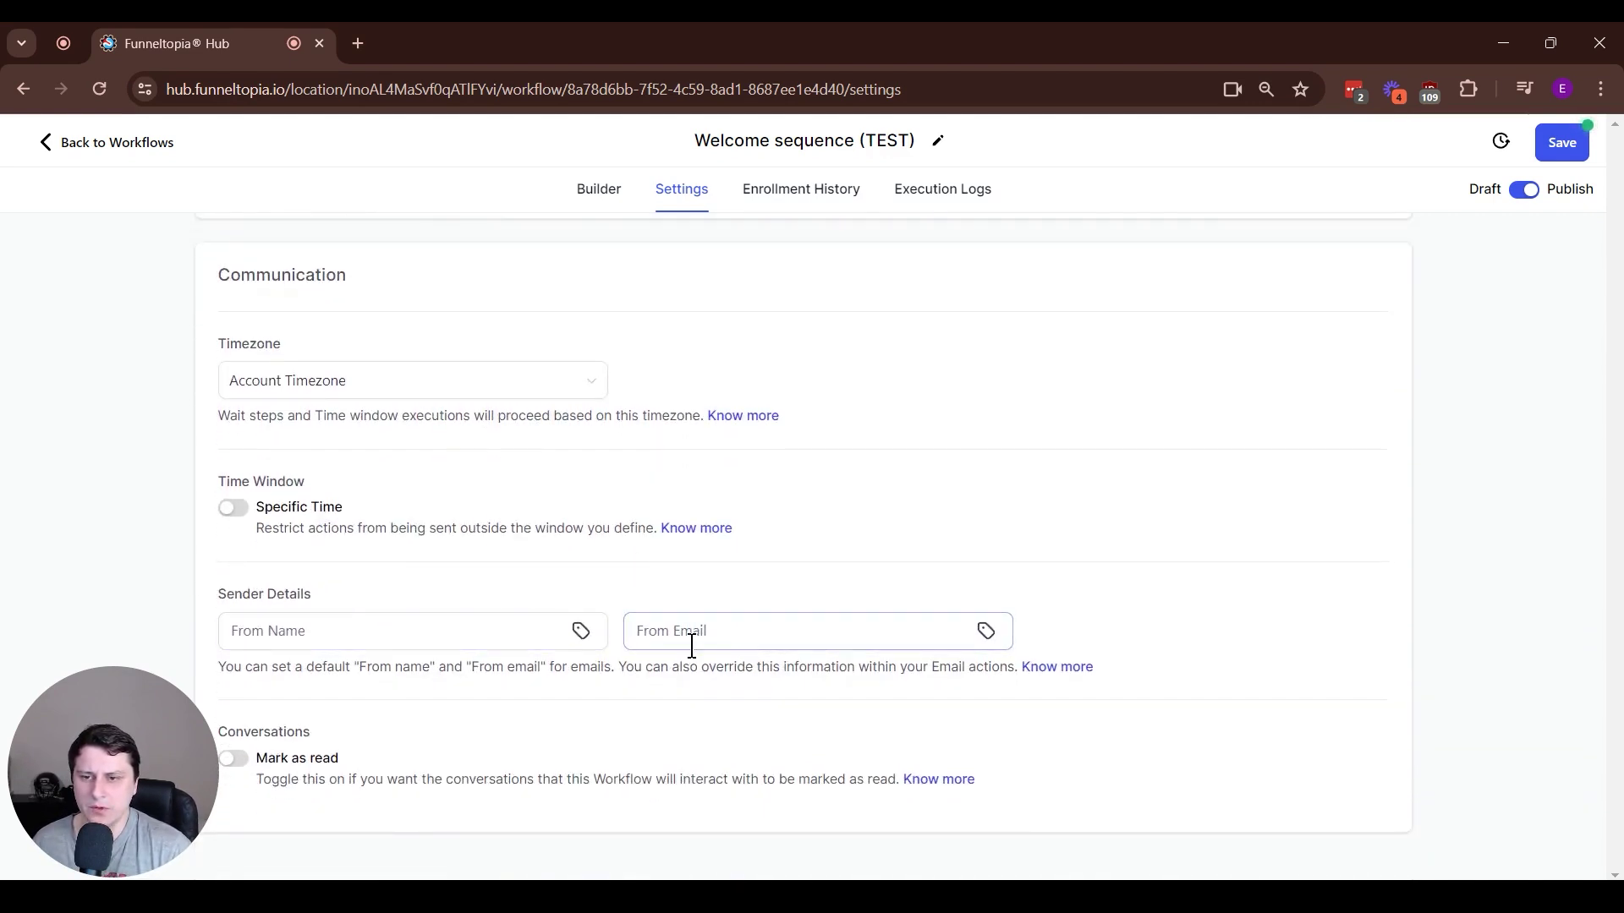
scroll(777, 645, up, 1)
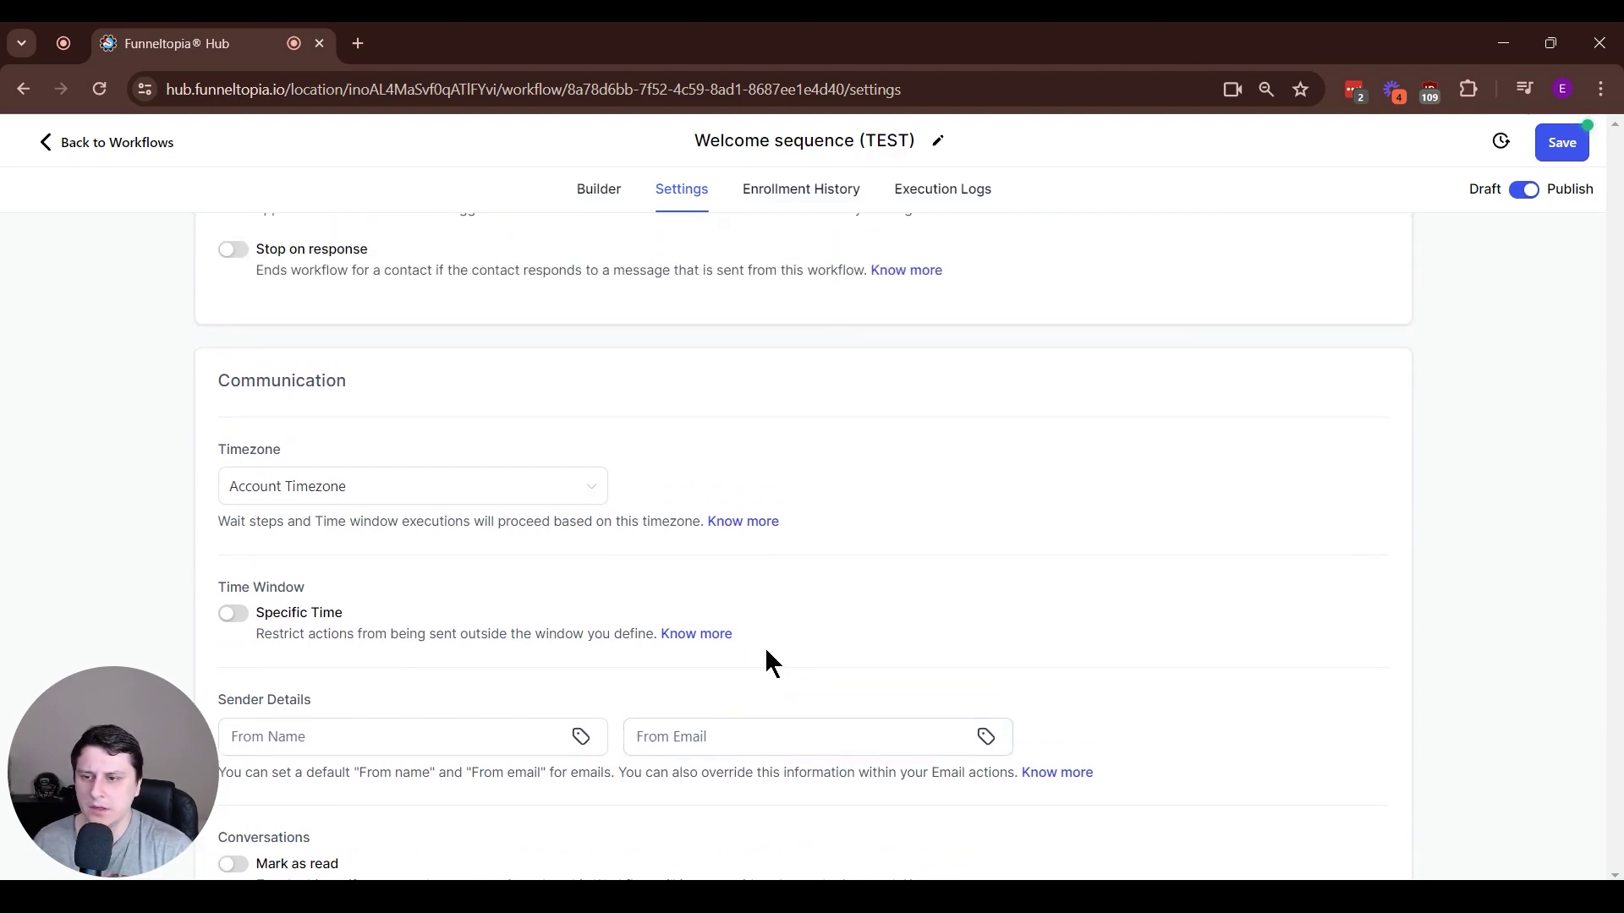
scroll(719, 628, up, 3)
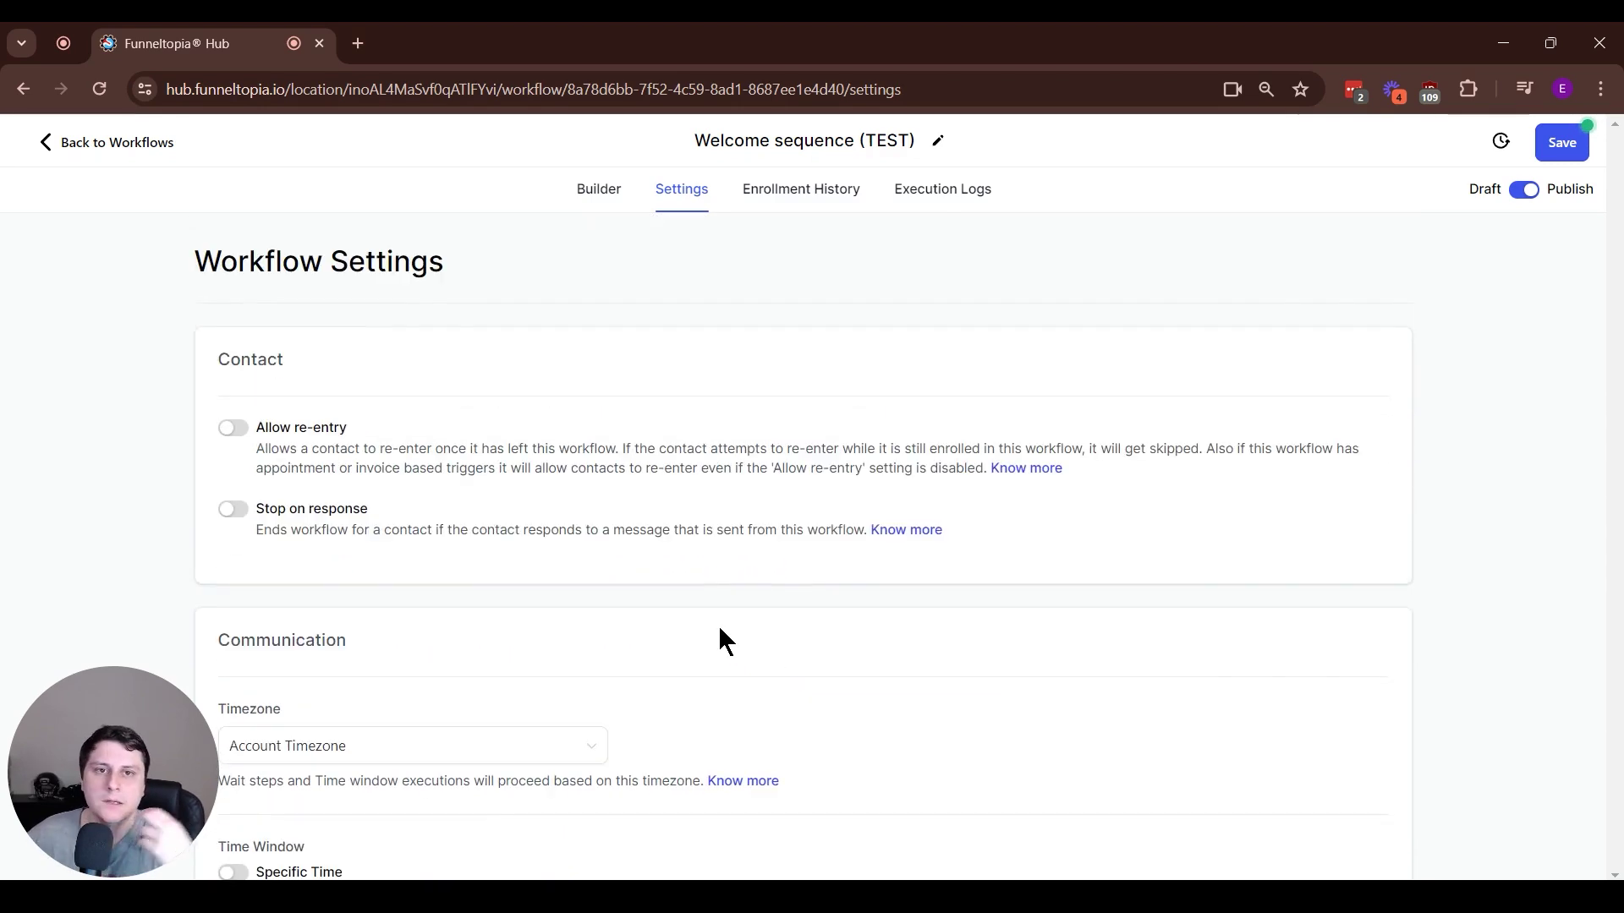
Save the renamed and published workflow and dismiss the notification
click(1543, 141)
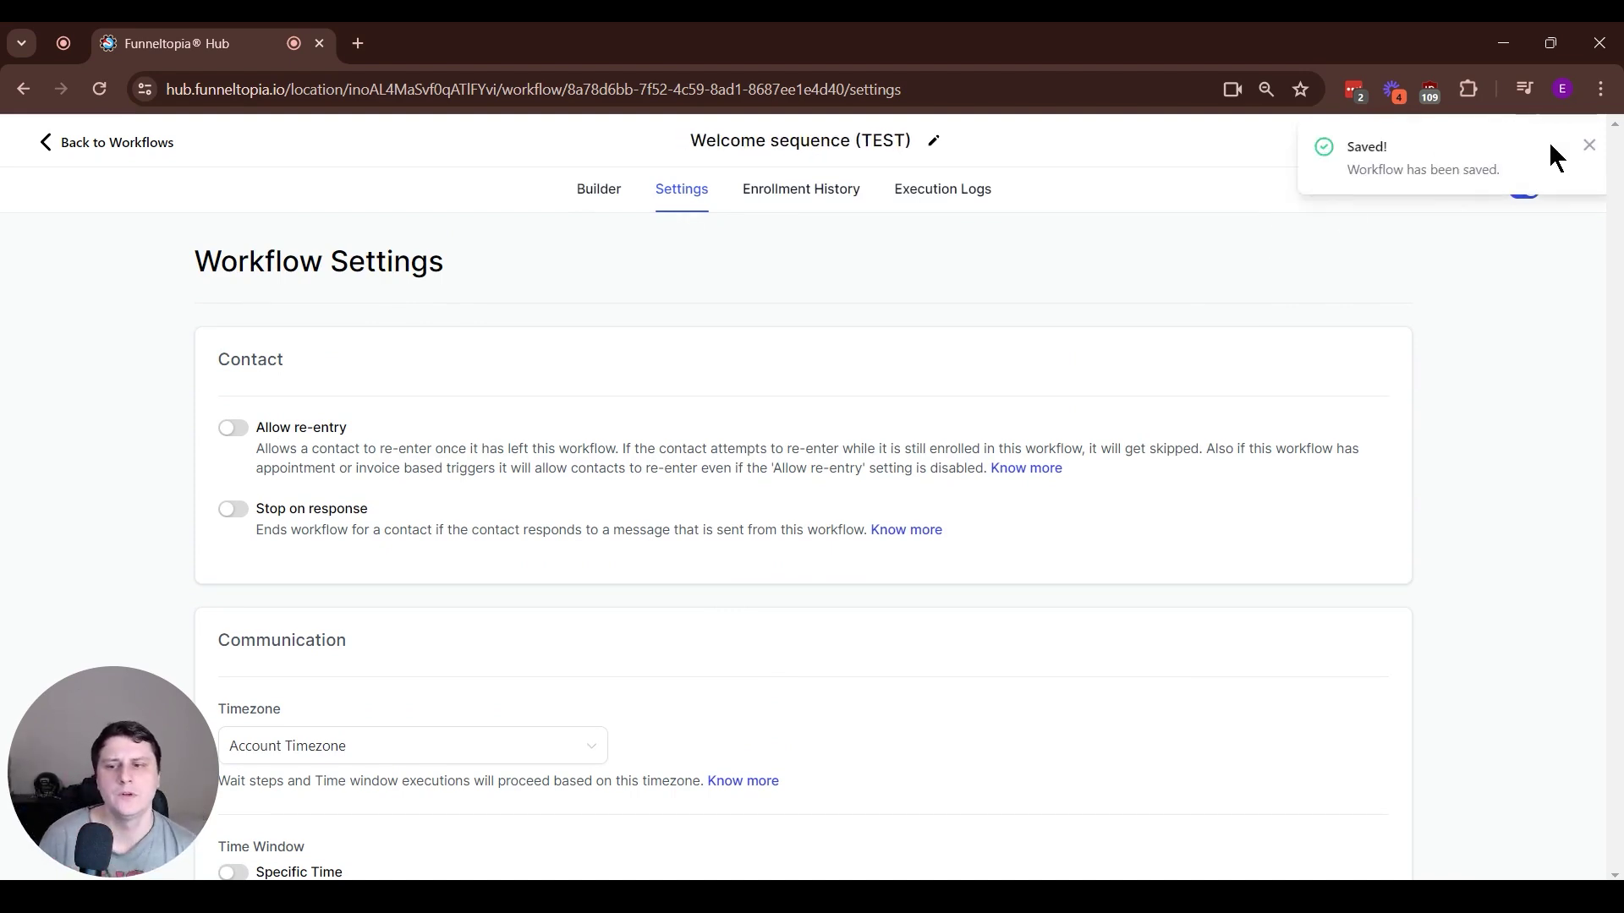
click(1589, 145)
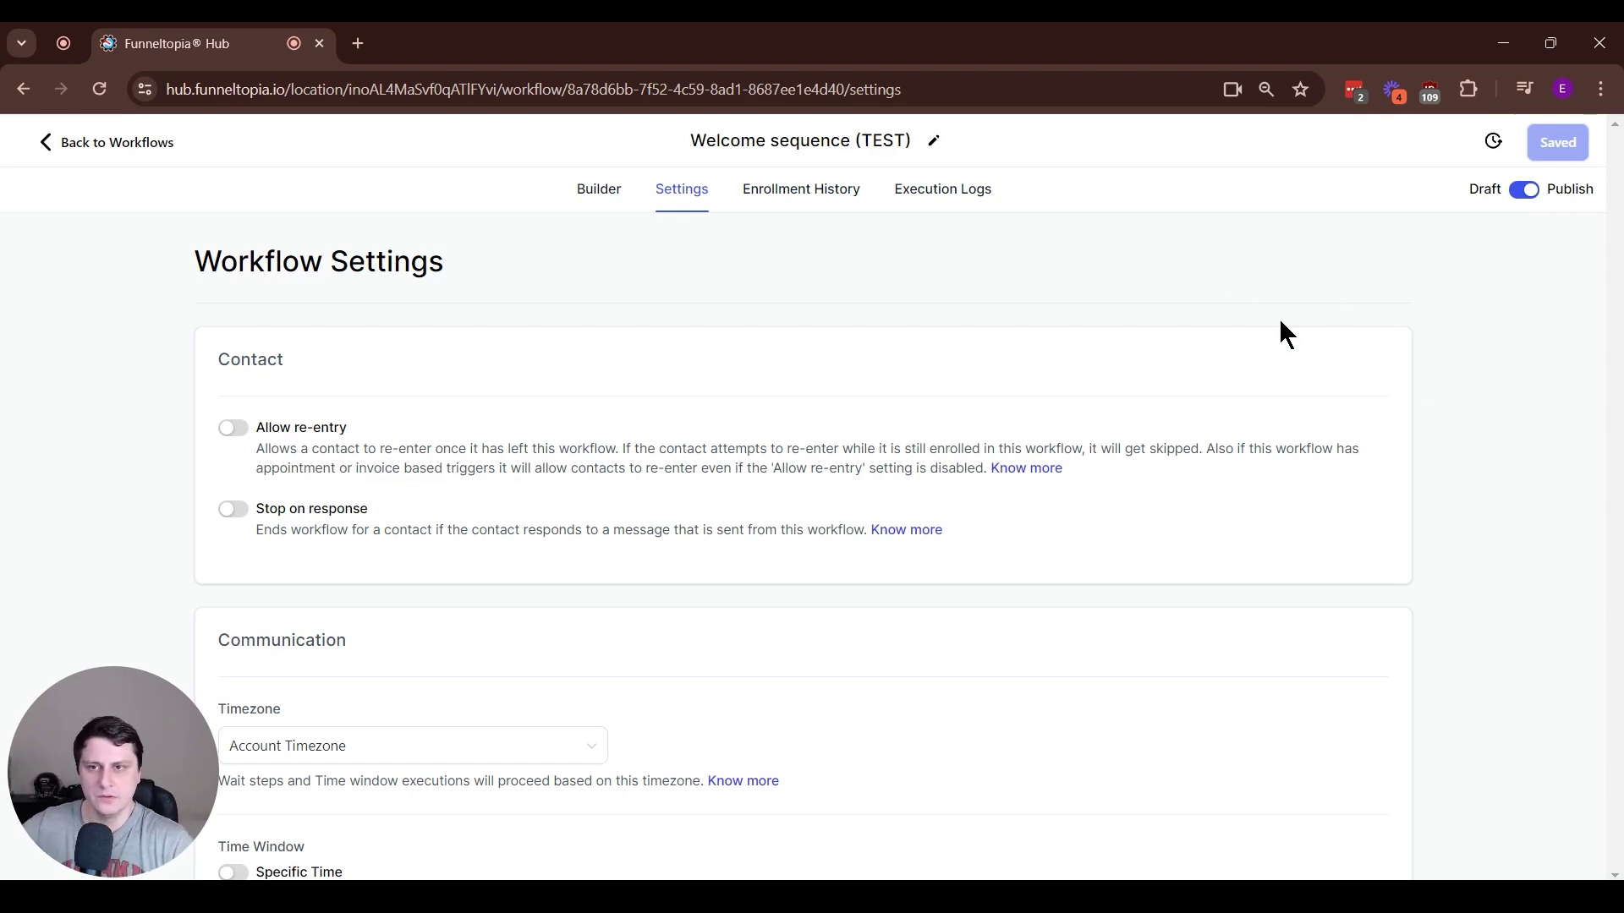
Return to the workflow list and create a new workflow from scratch
click(93, 156)
click(1454, 356)
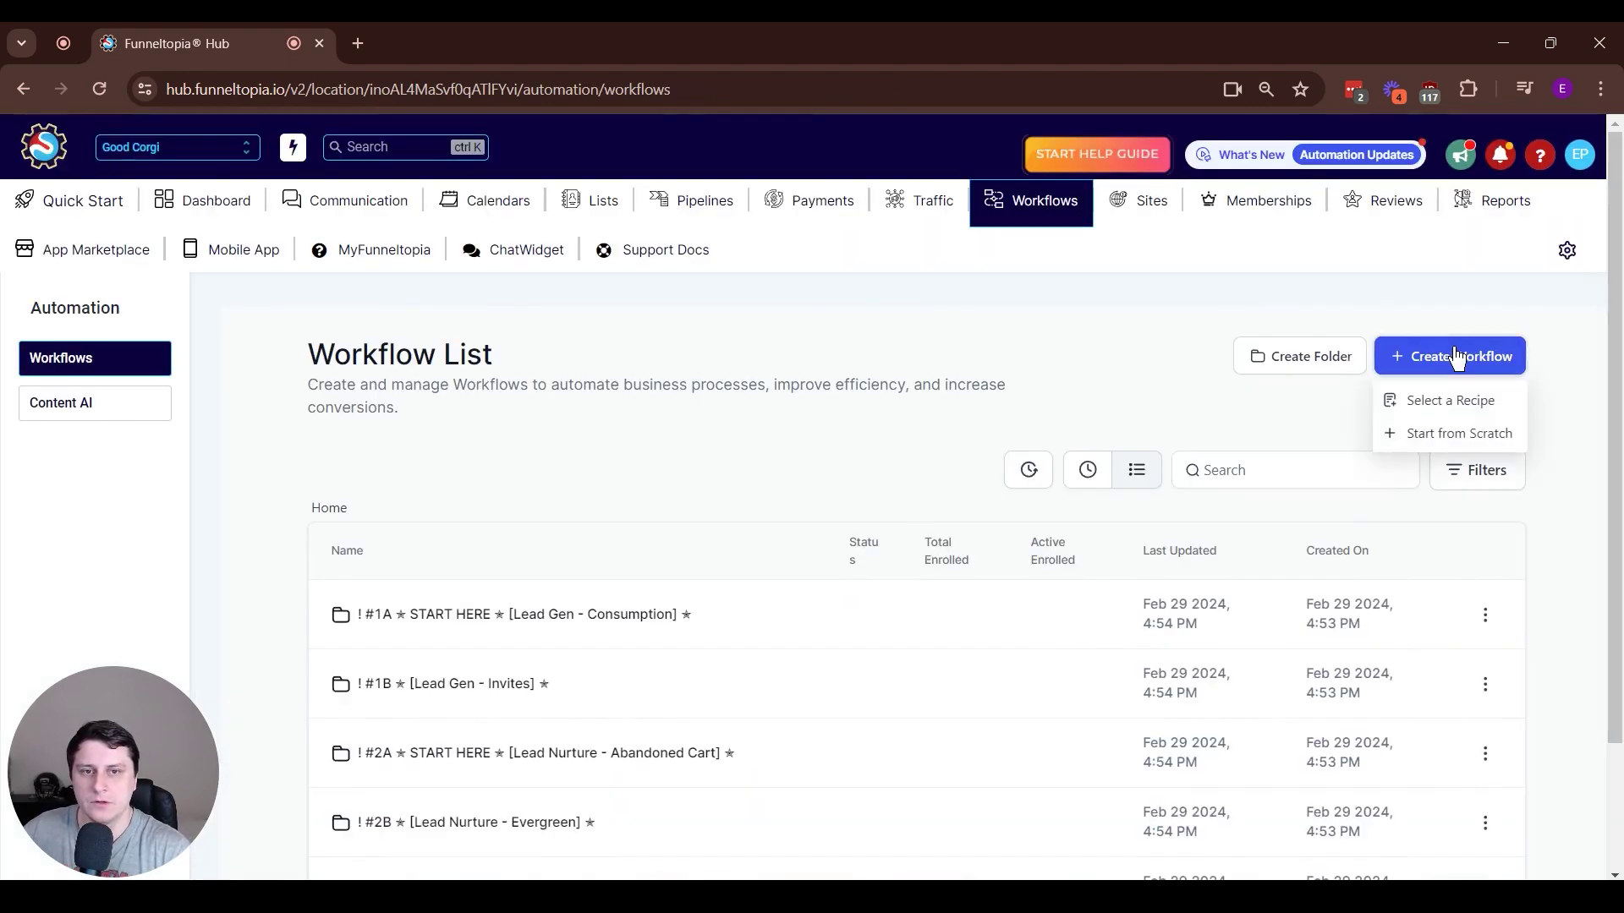
click(1454, 434)
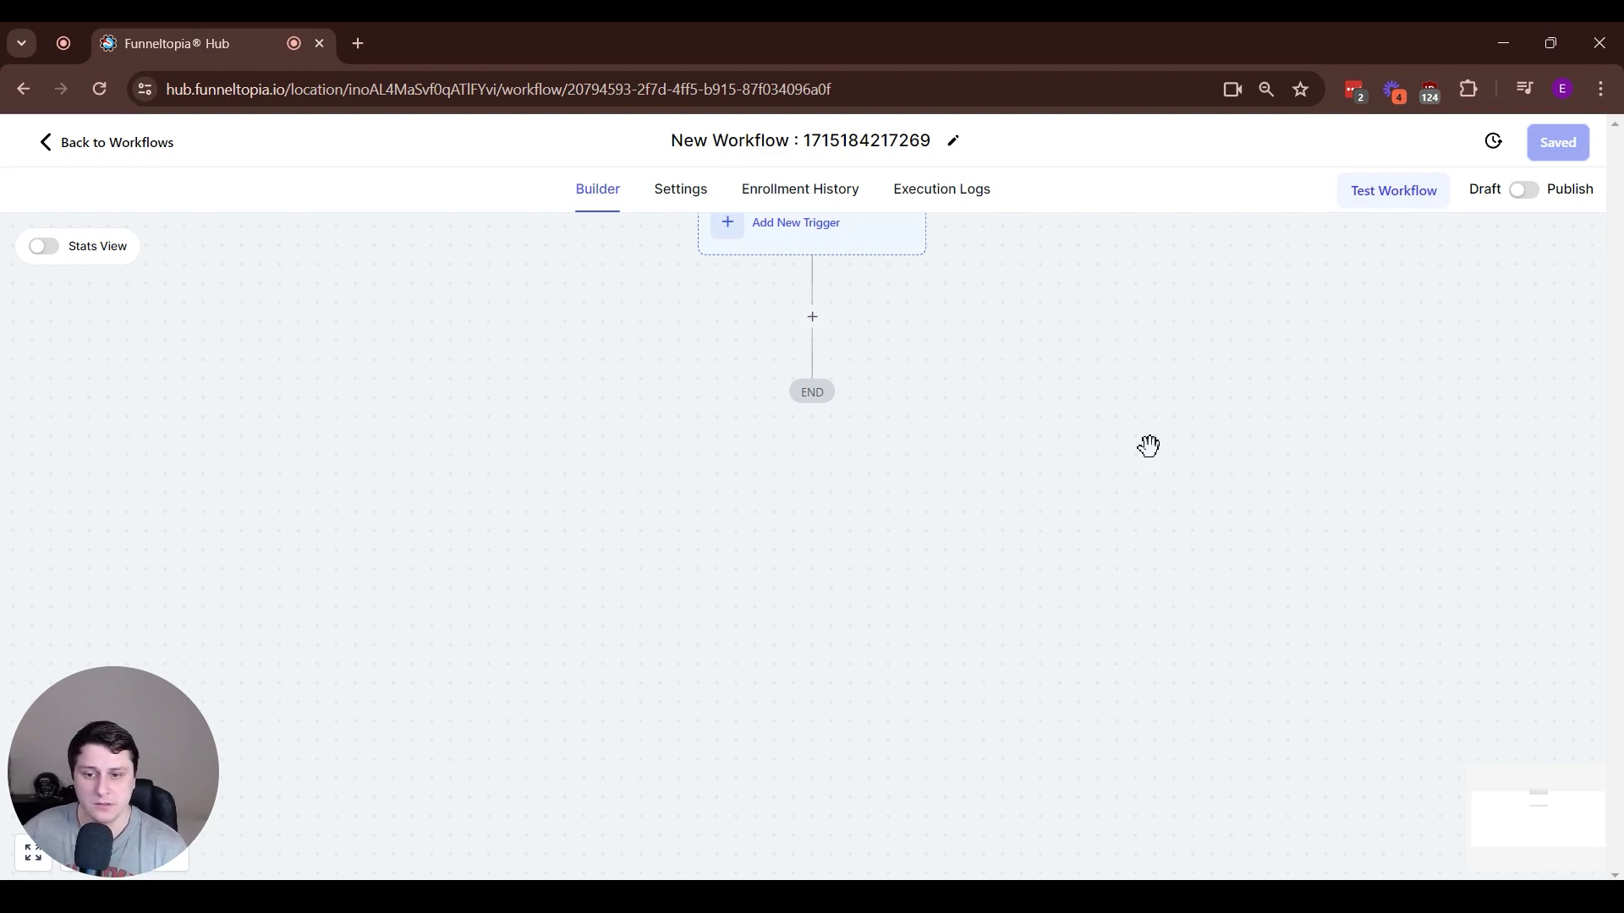
Add an Order Form Submission trigger filtered to the funnel "Good corgi sales page (4 week challenge)"
scroll(833, 315, up, 1)
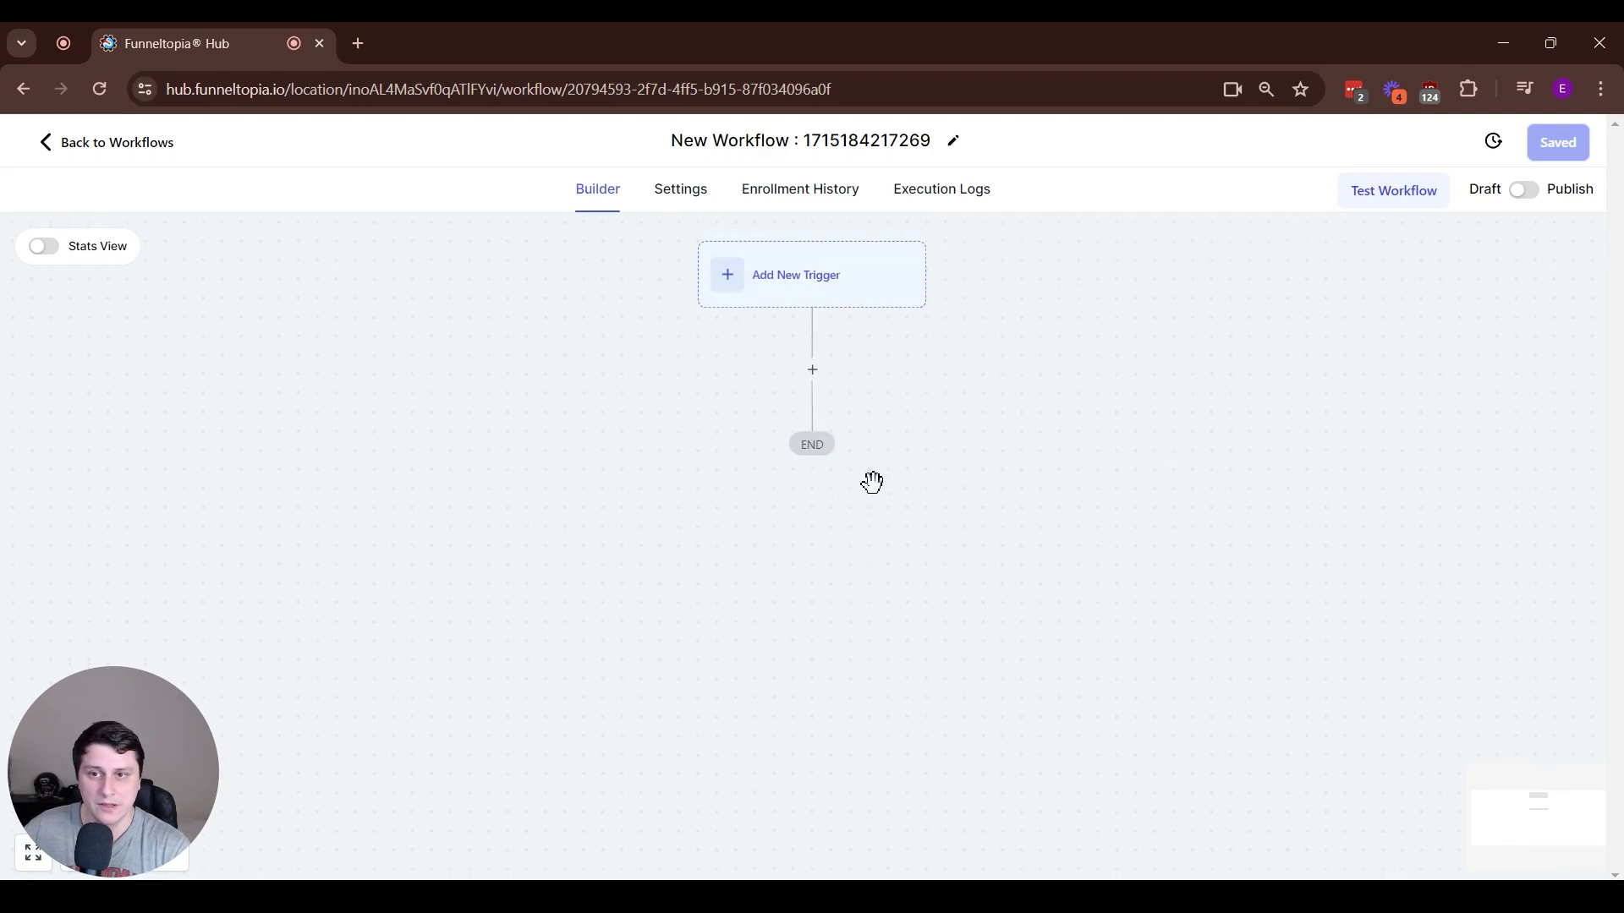
click(818, 283)
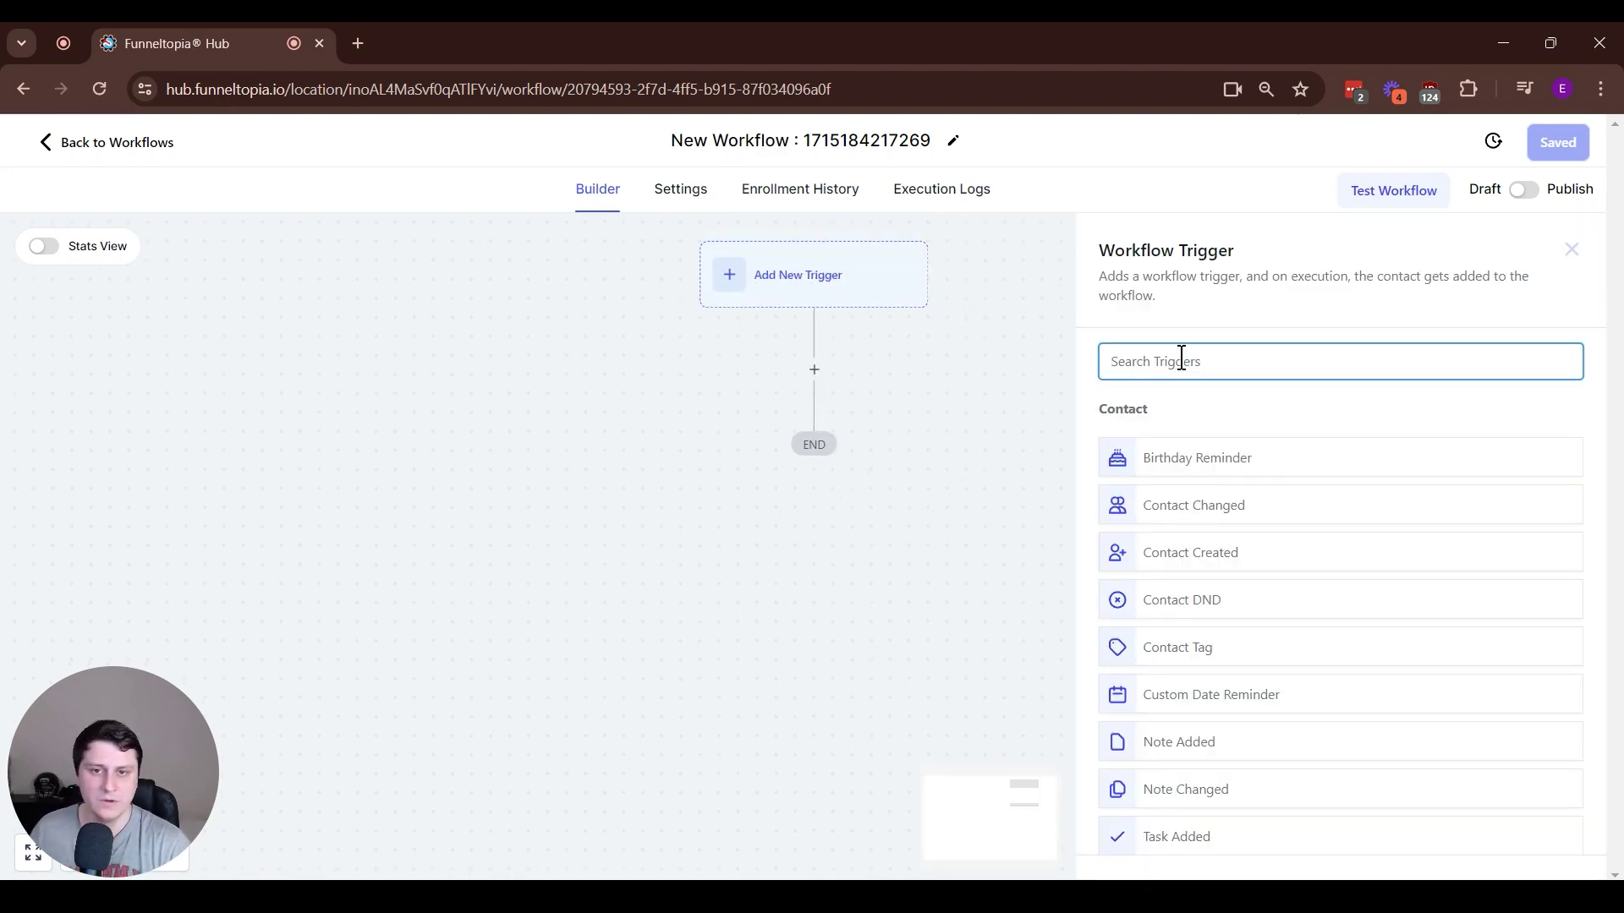
text(orde)
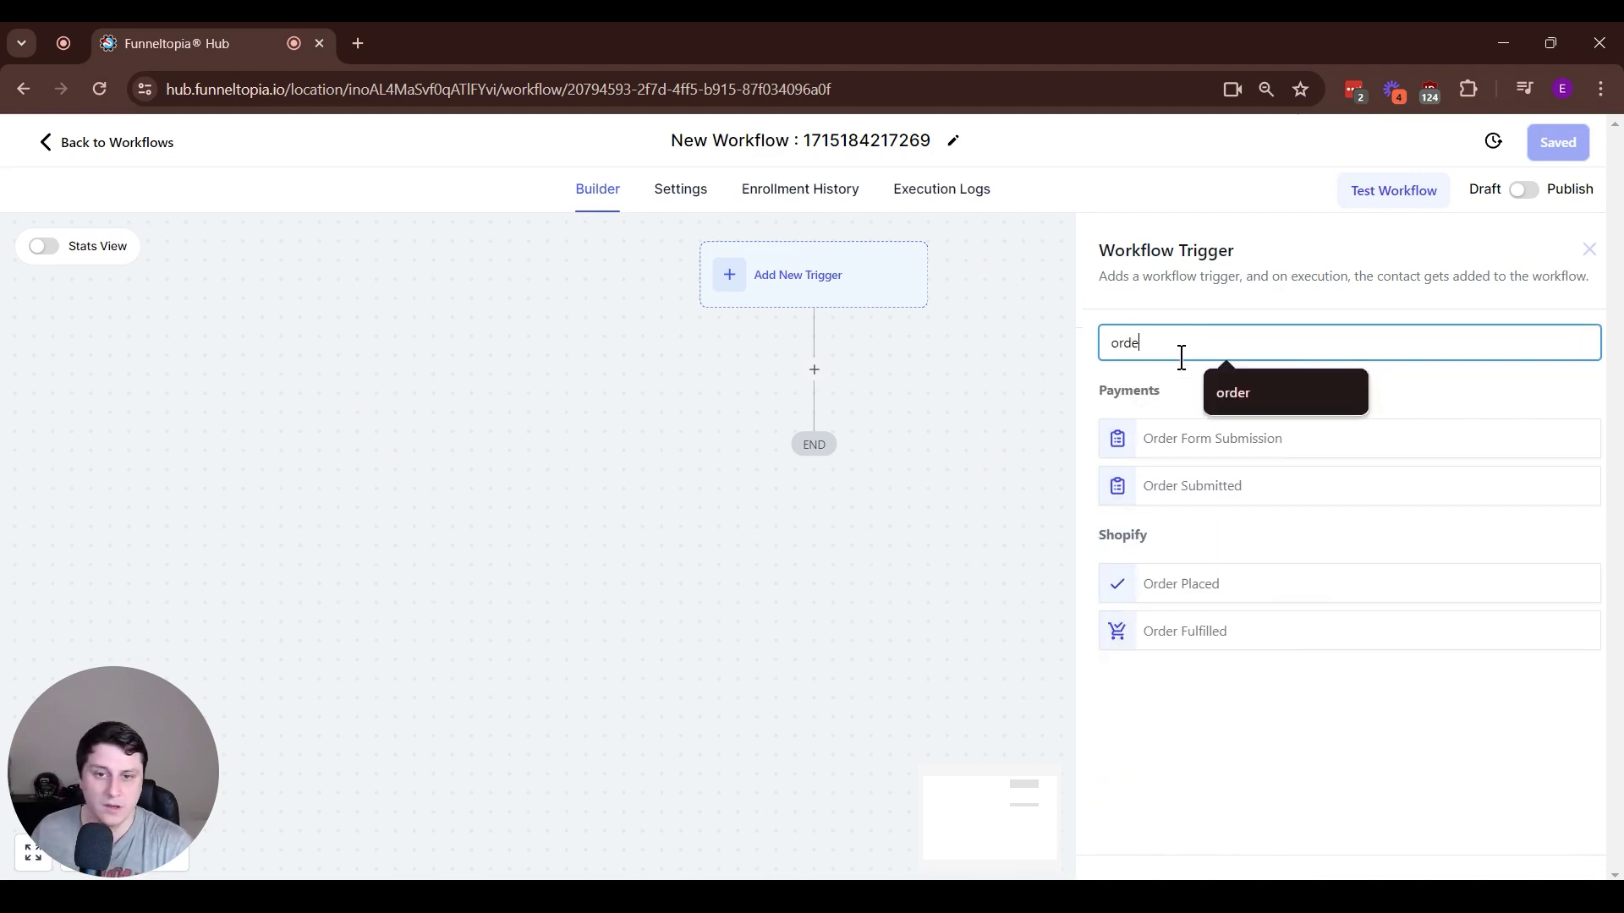
click(1239, 473)
click(830, 544)
click(897, 575)
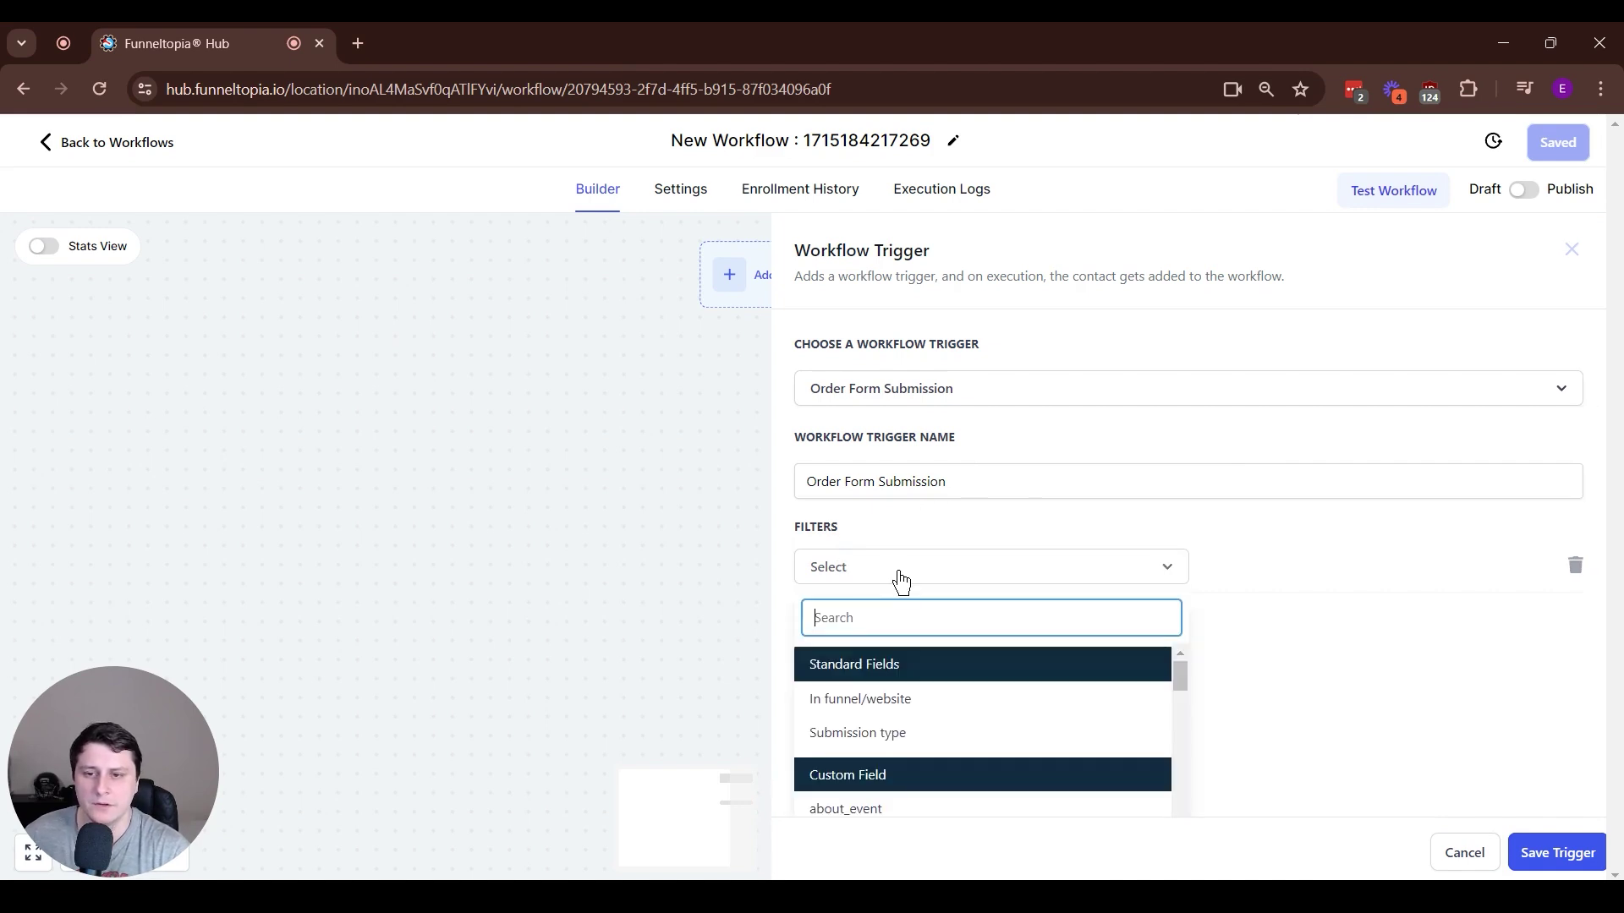
click(891, 698)
click(1298, 579)
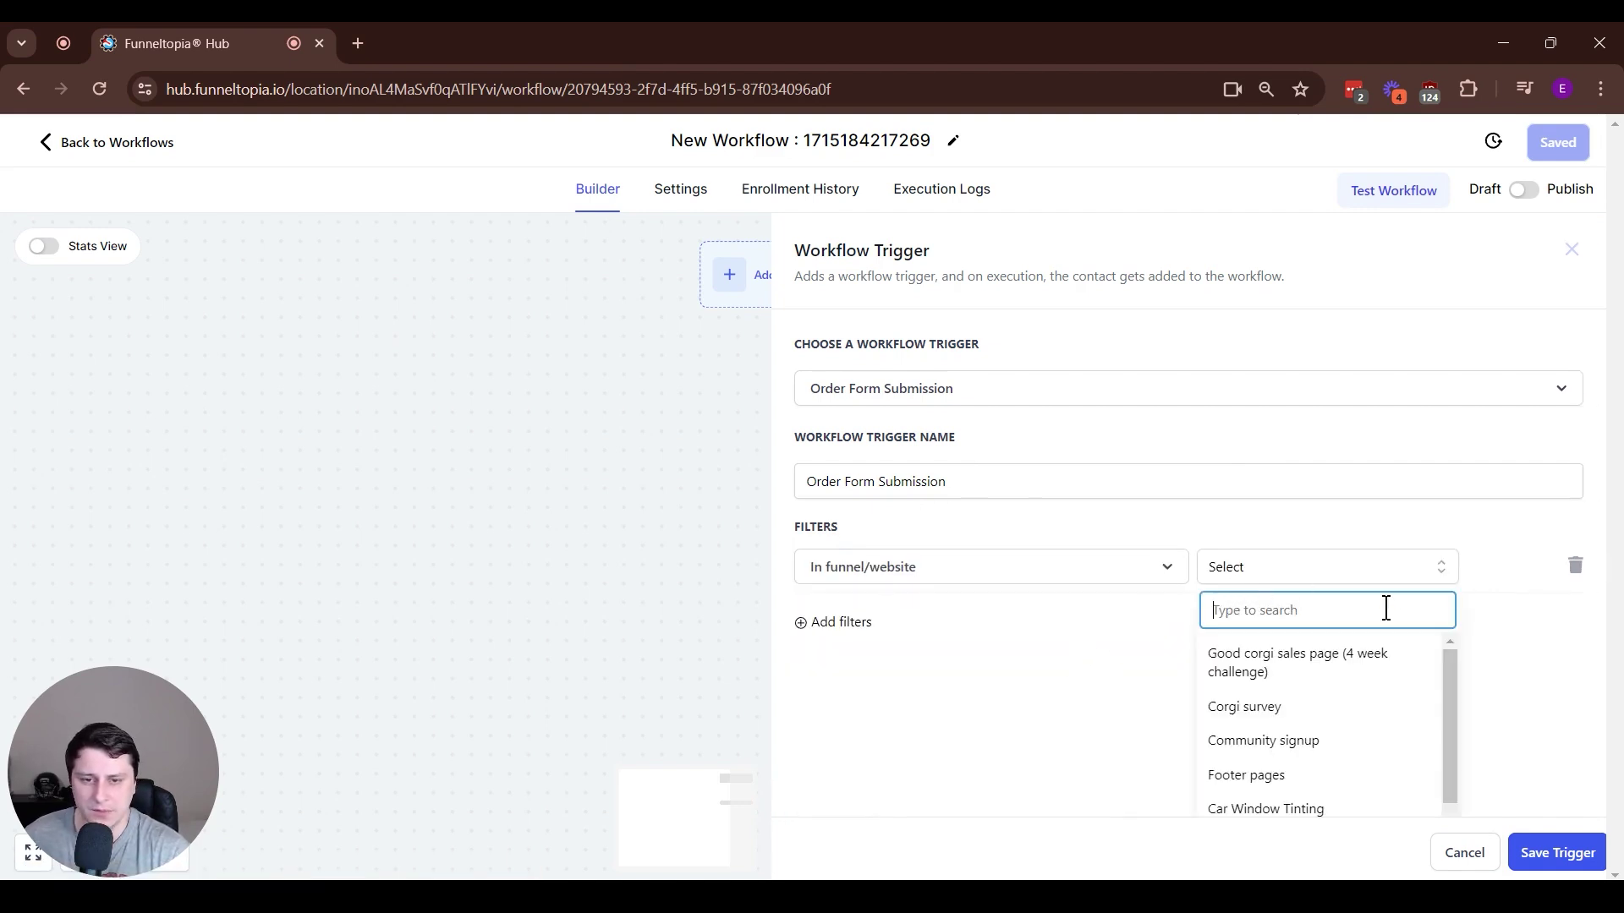
click(1342, 668)
Add a second trigger filter with Submission type set to Sale
click(843, 643)
click(876, 656)
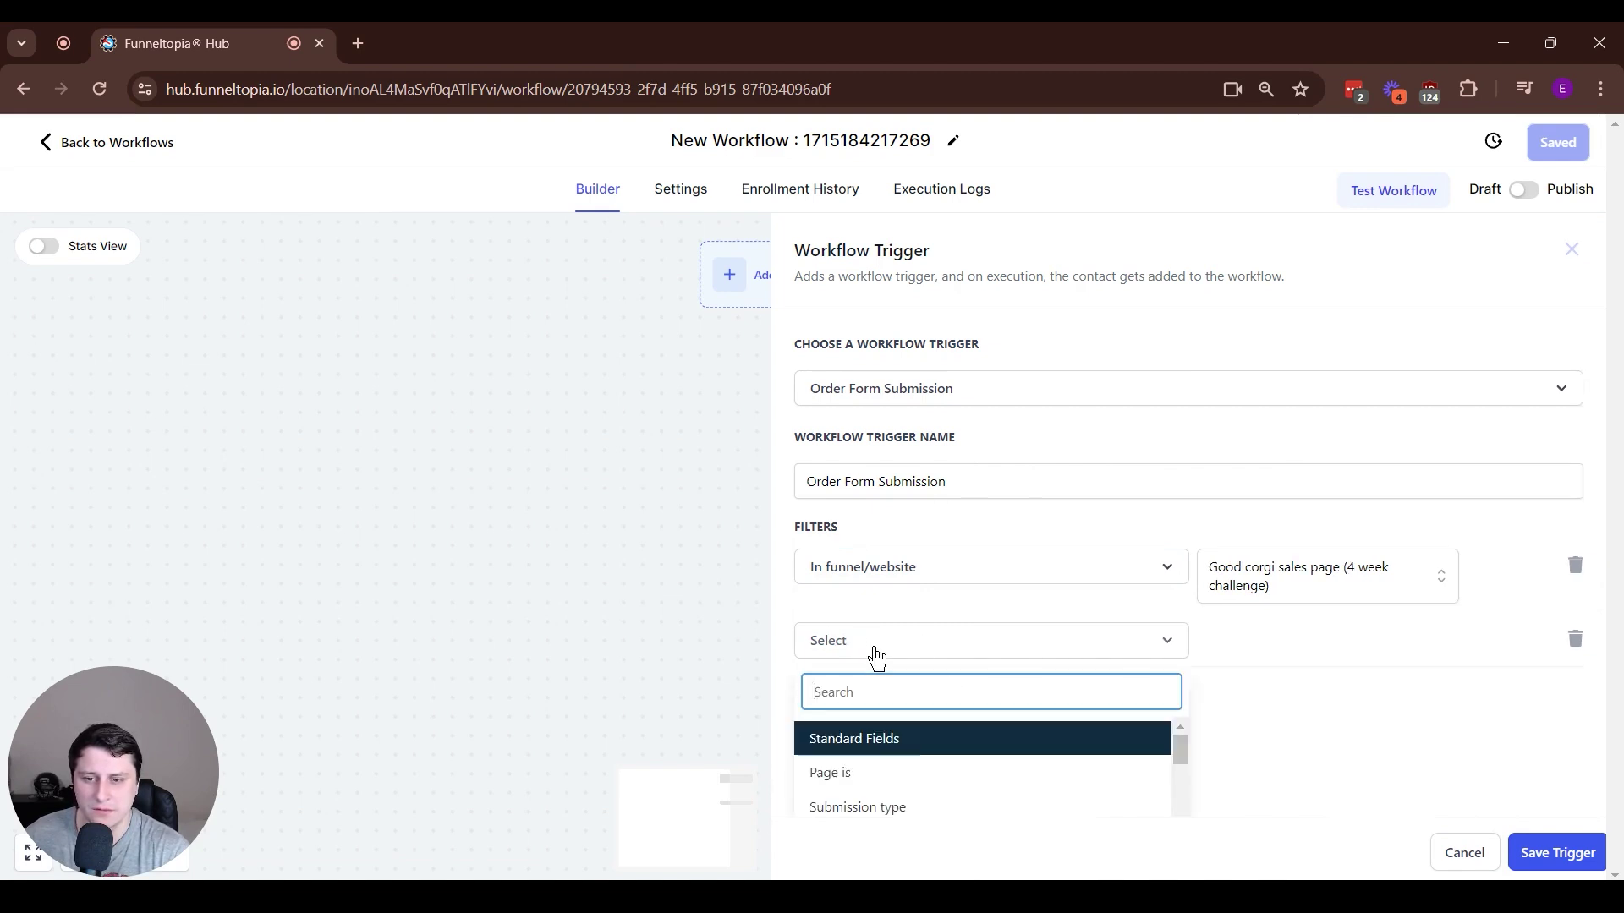
scroll(922, 744, down, 5)
scroll(1007, 760, up, 5)
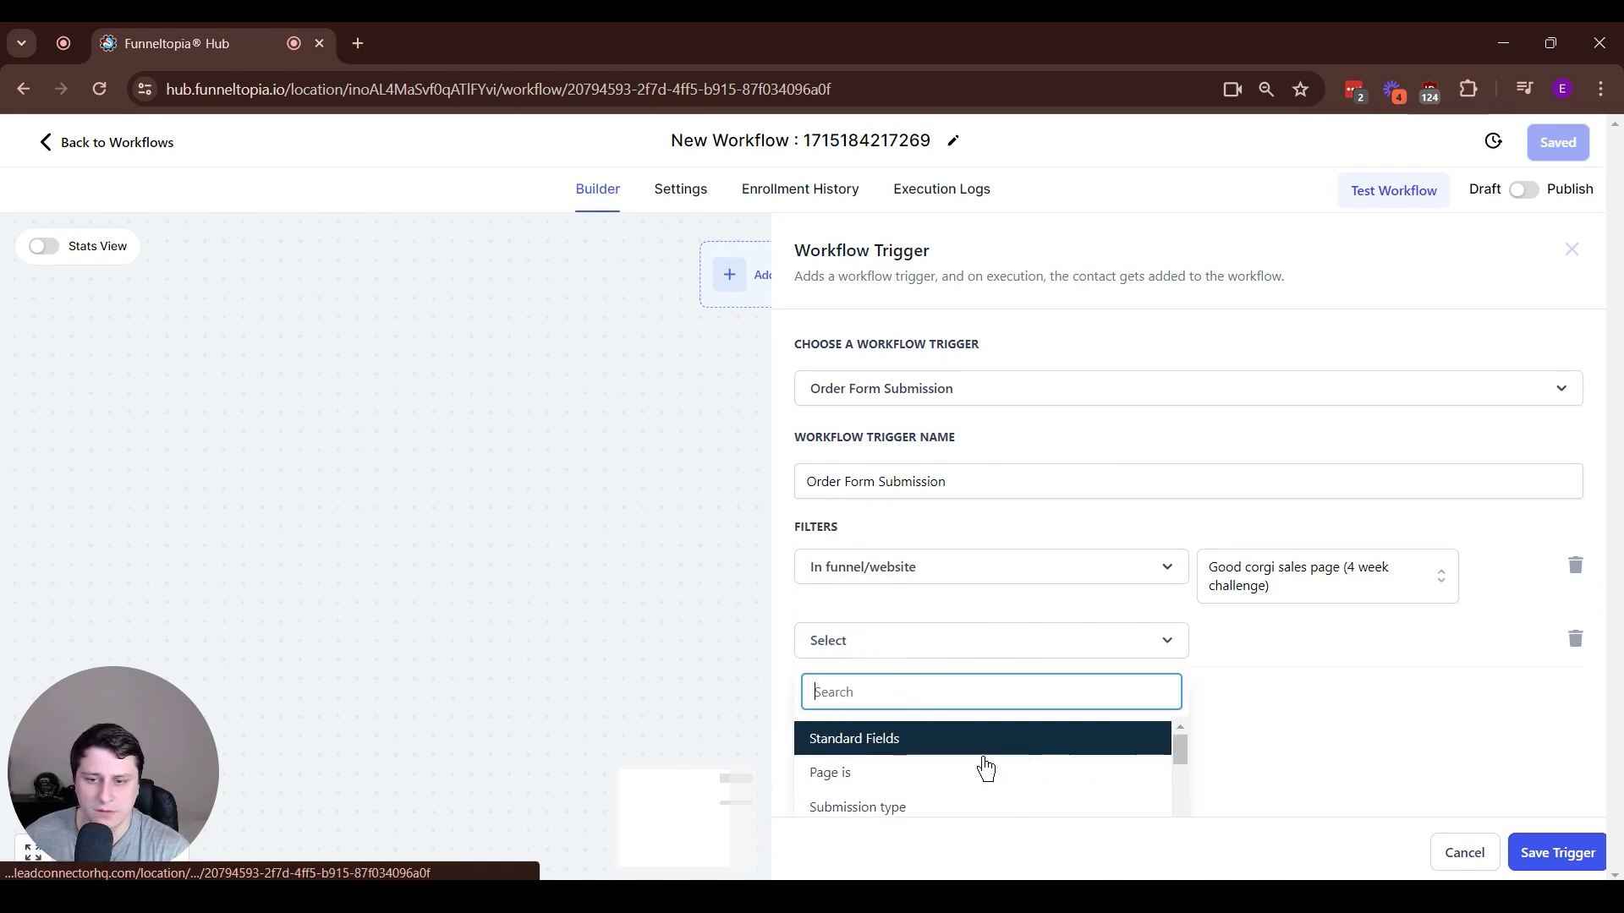
click(929, 803)
click(1257, 648)
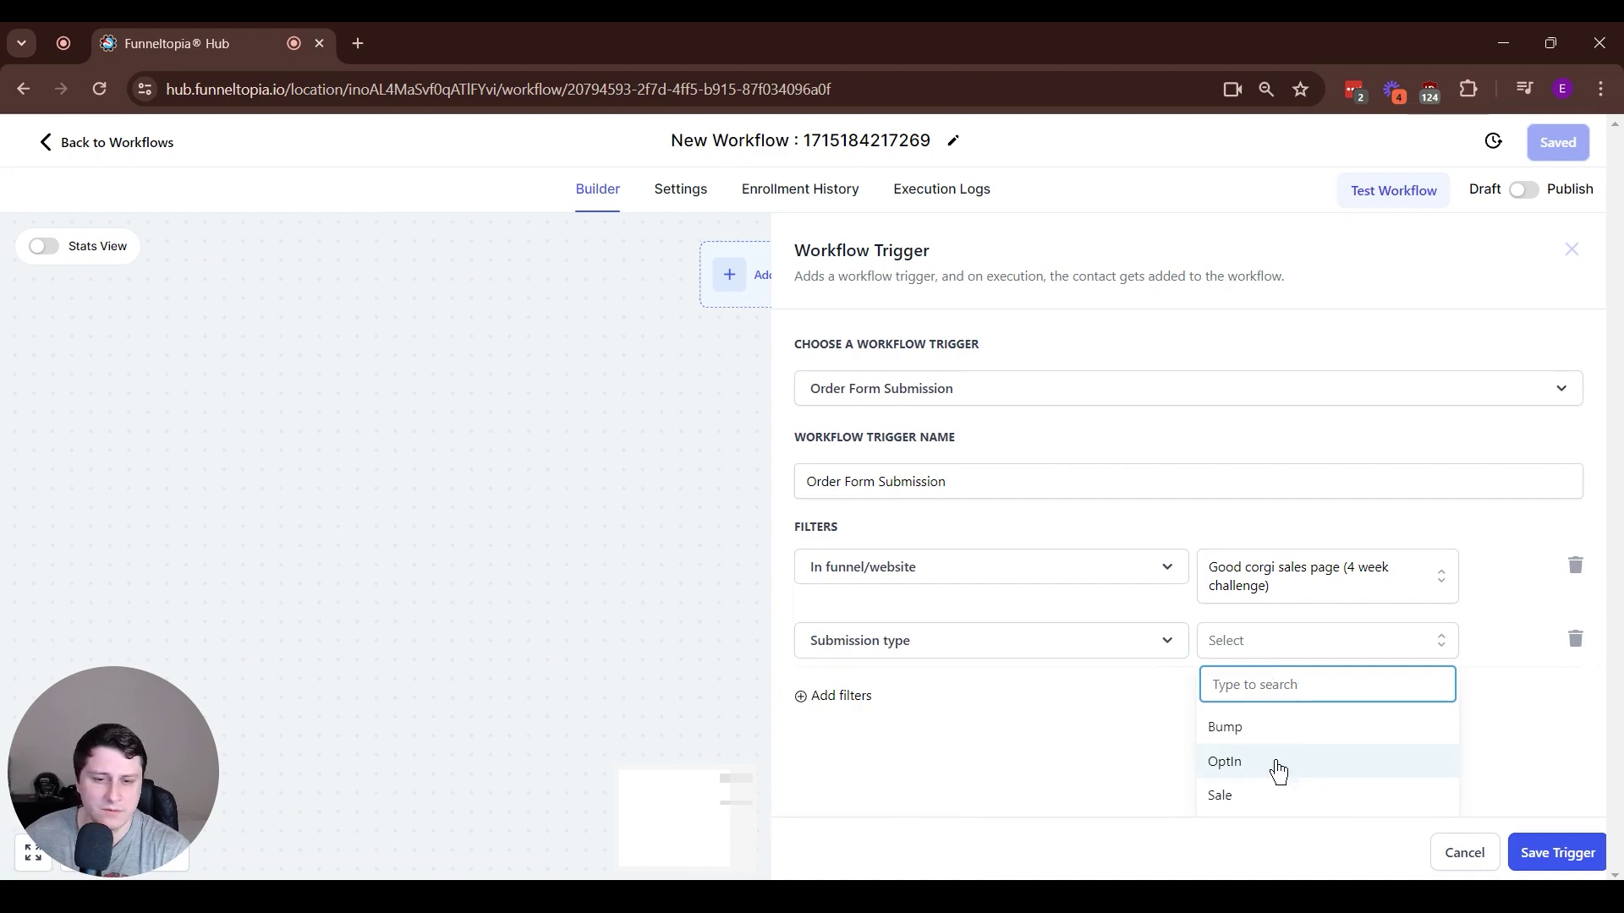
scroll(1200, 744, down, 1)
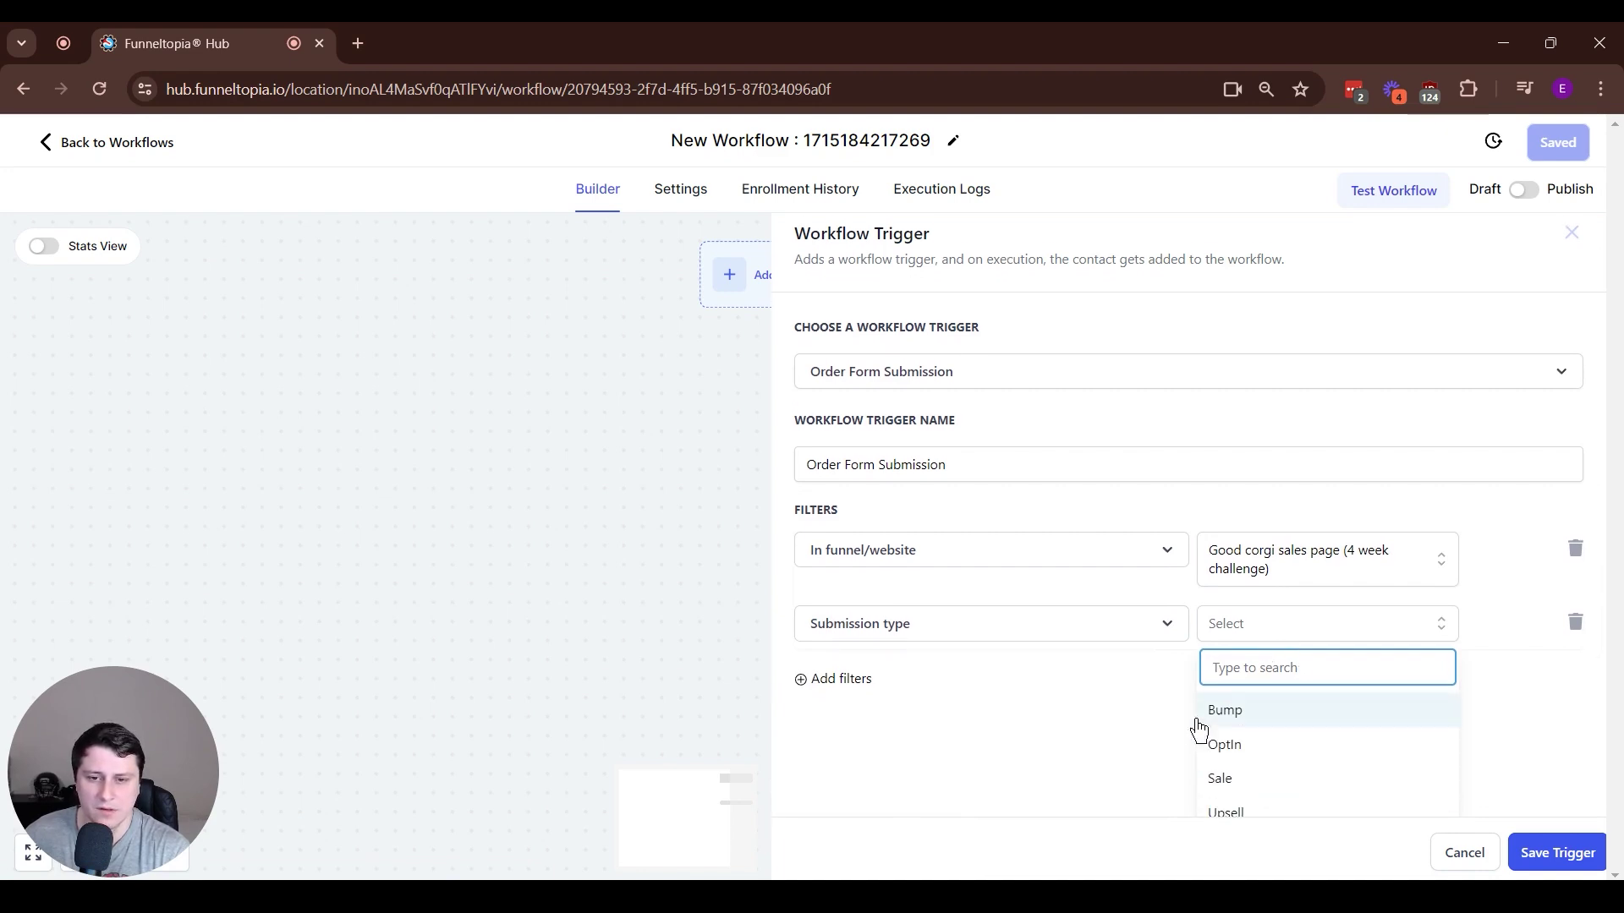
click(1220, 764)
Add a third trigger filter with Page is set to Sales page
click(837, 695)
click(871, 709)
scroll(935, 656, down, 3)
click(896, 632)
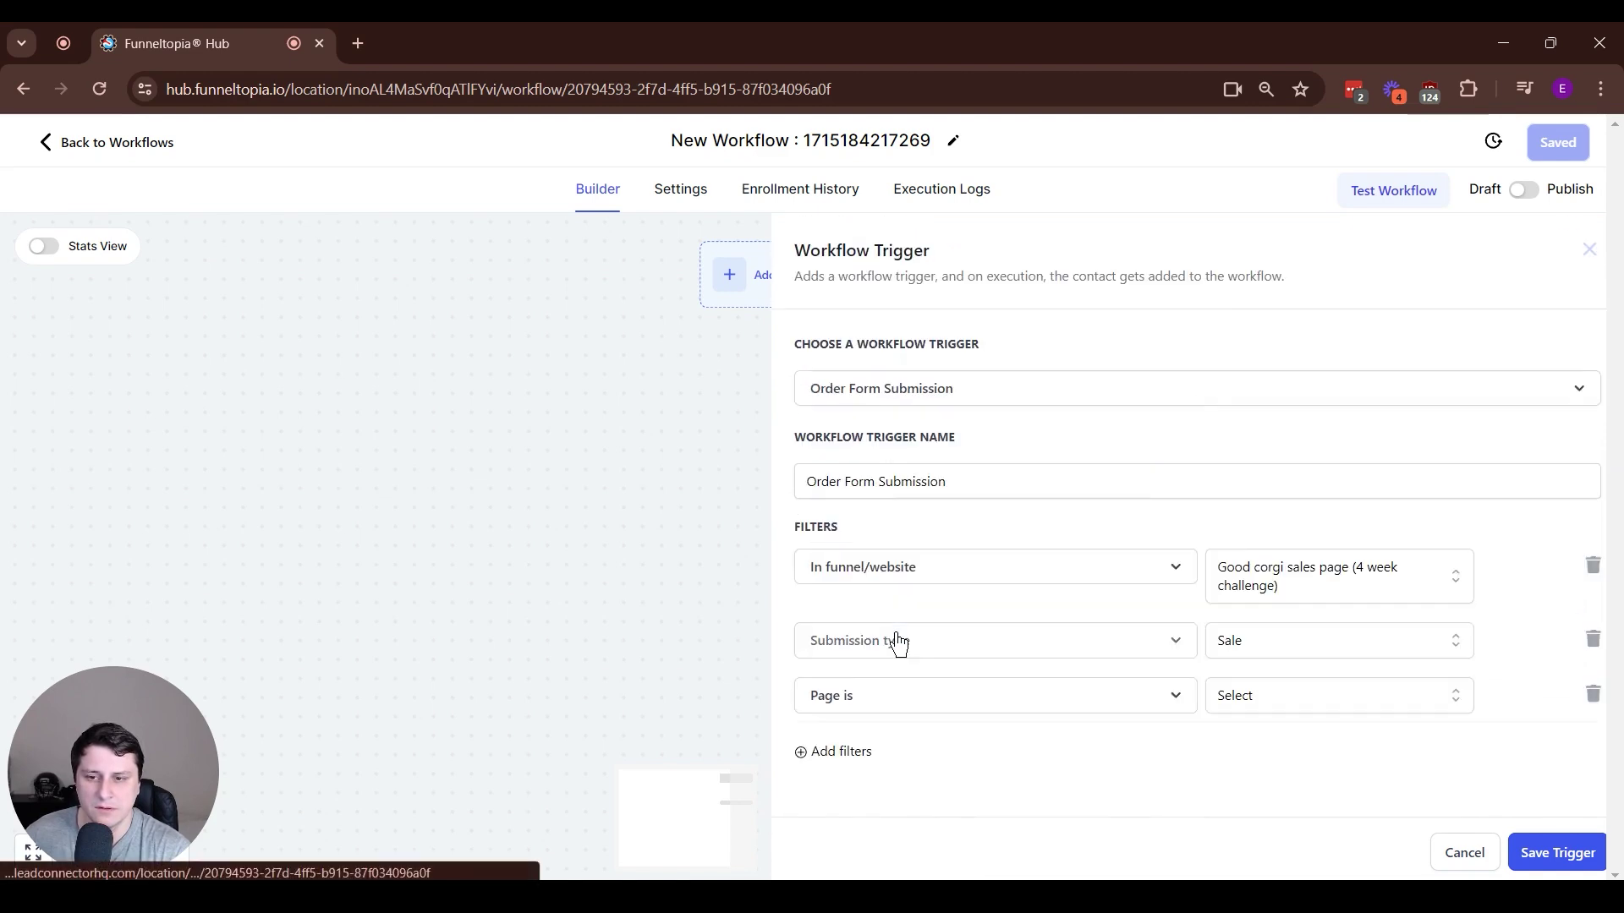
click(1255, 693)
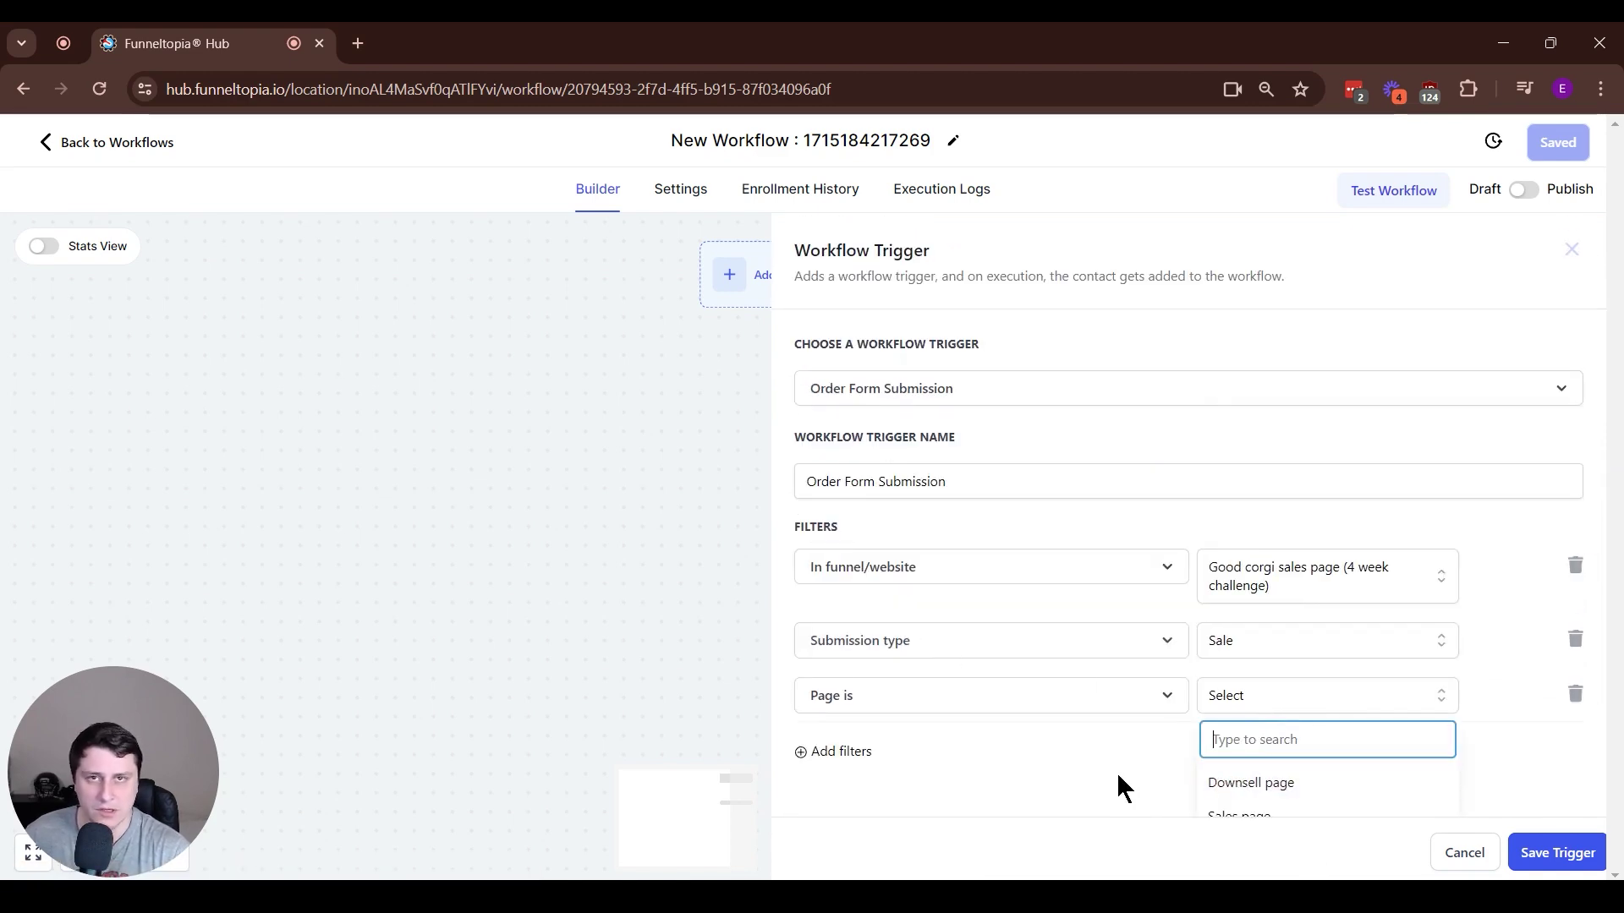
scroll(1226, 782, down, 3)
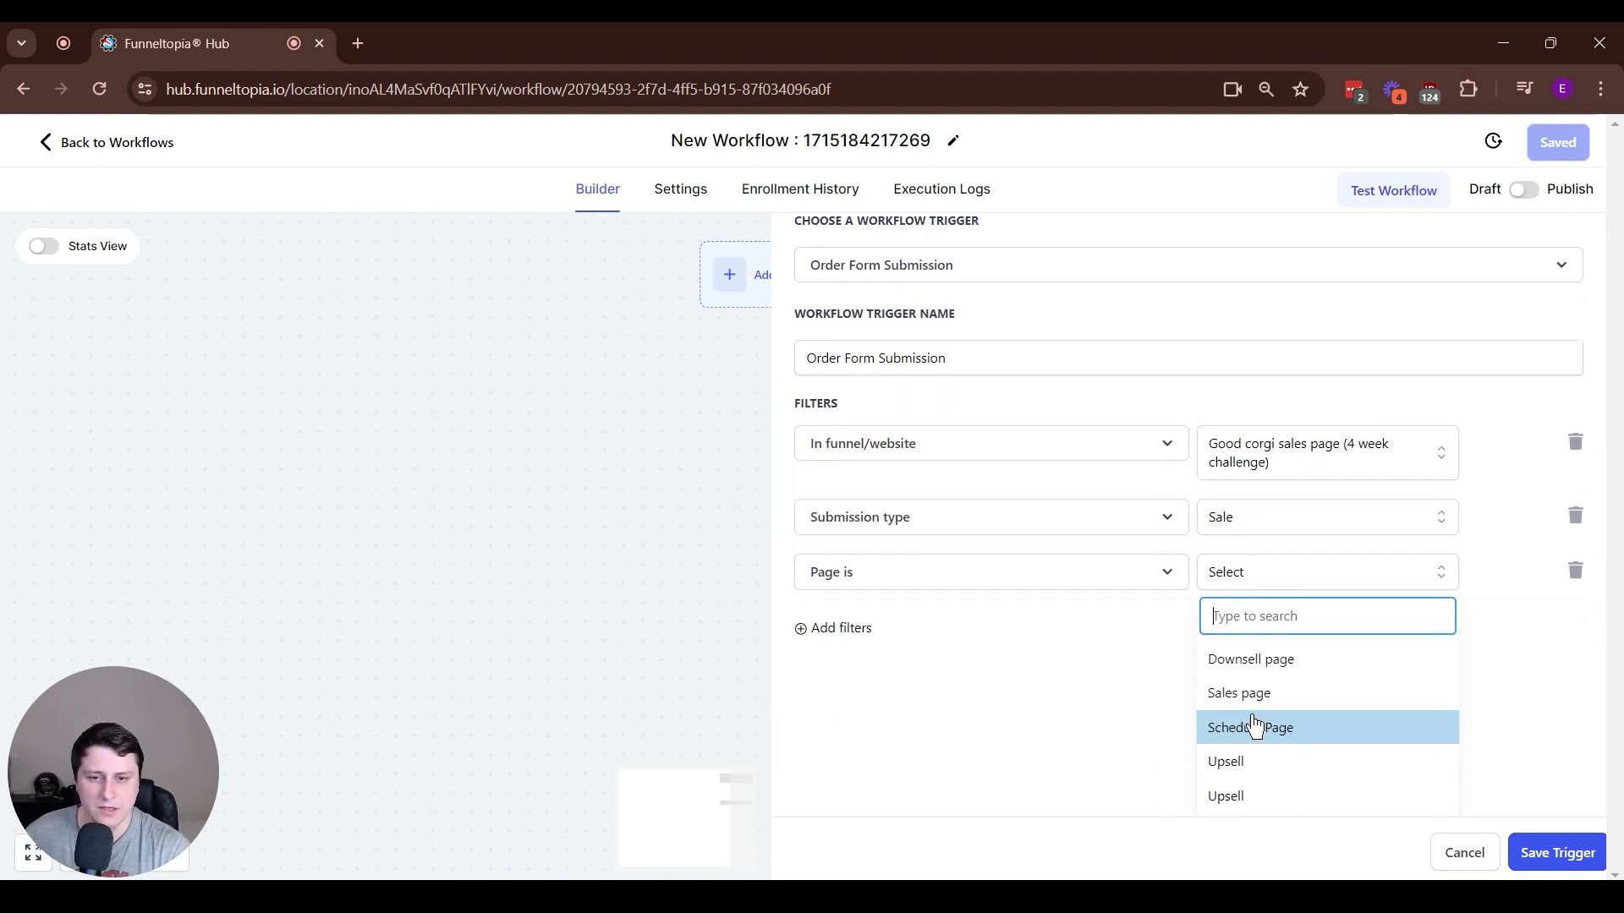
click(1213, 692)
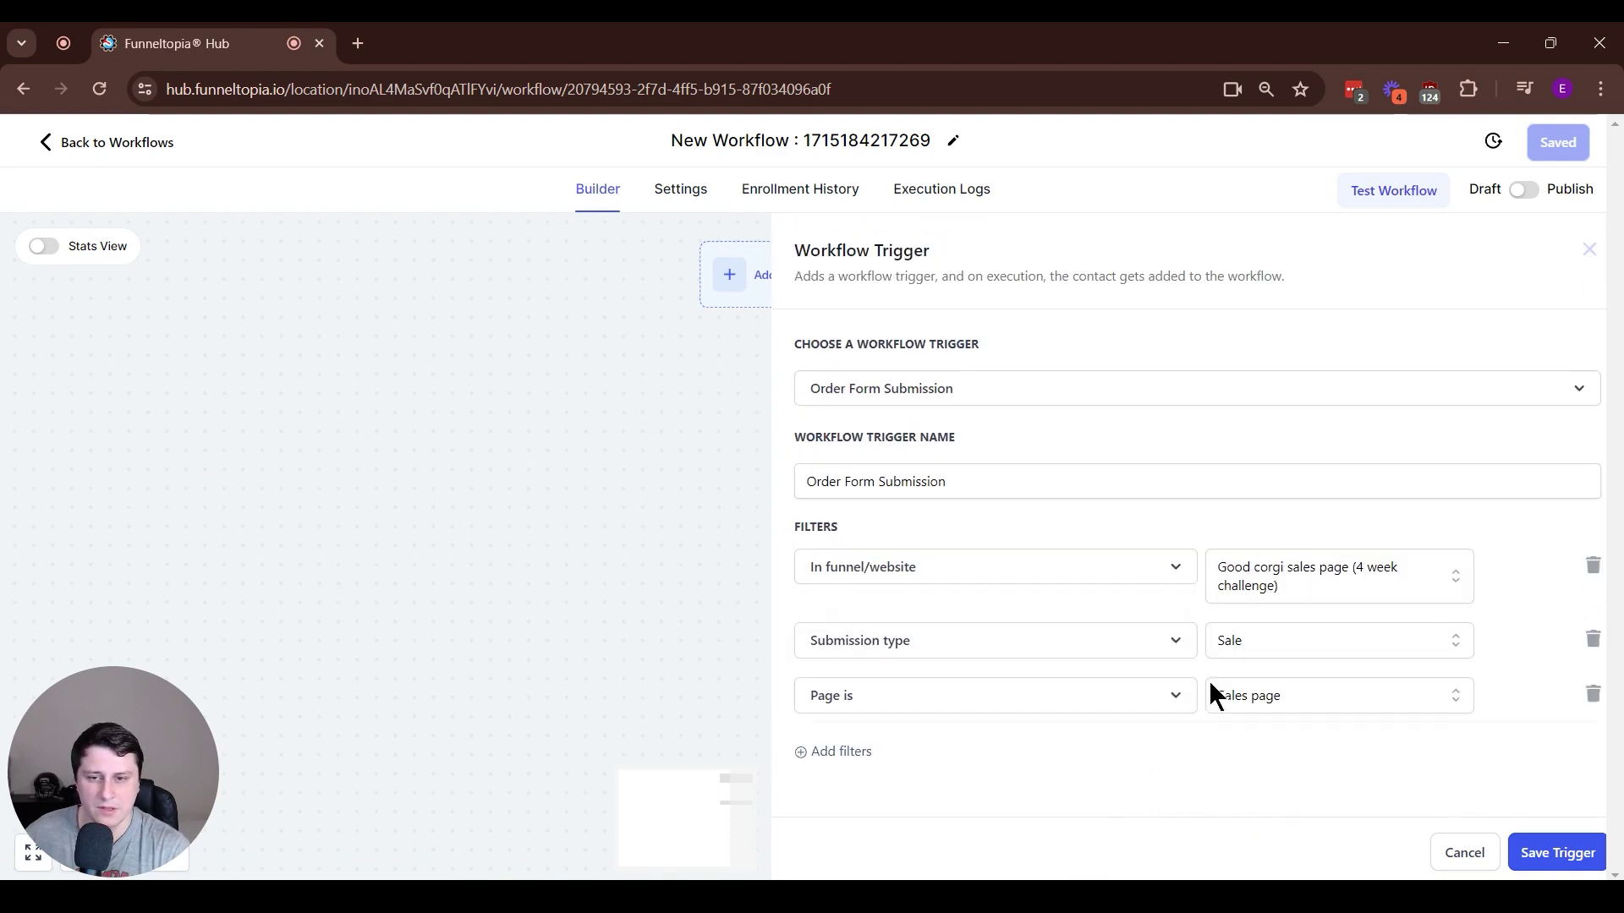
Add a Product is filter for "Good Corgi 4 week challenge ($97)" and save the trigger
click(848, 751)
click(931, 733)
scroll(931, 736, down, 3)
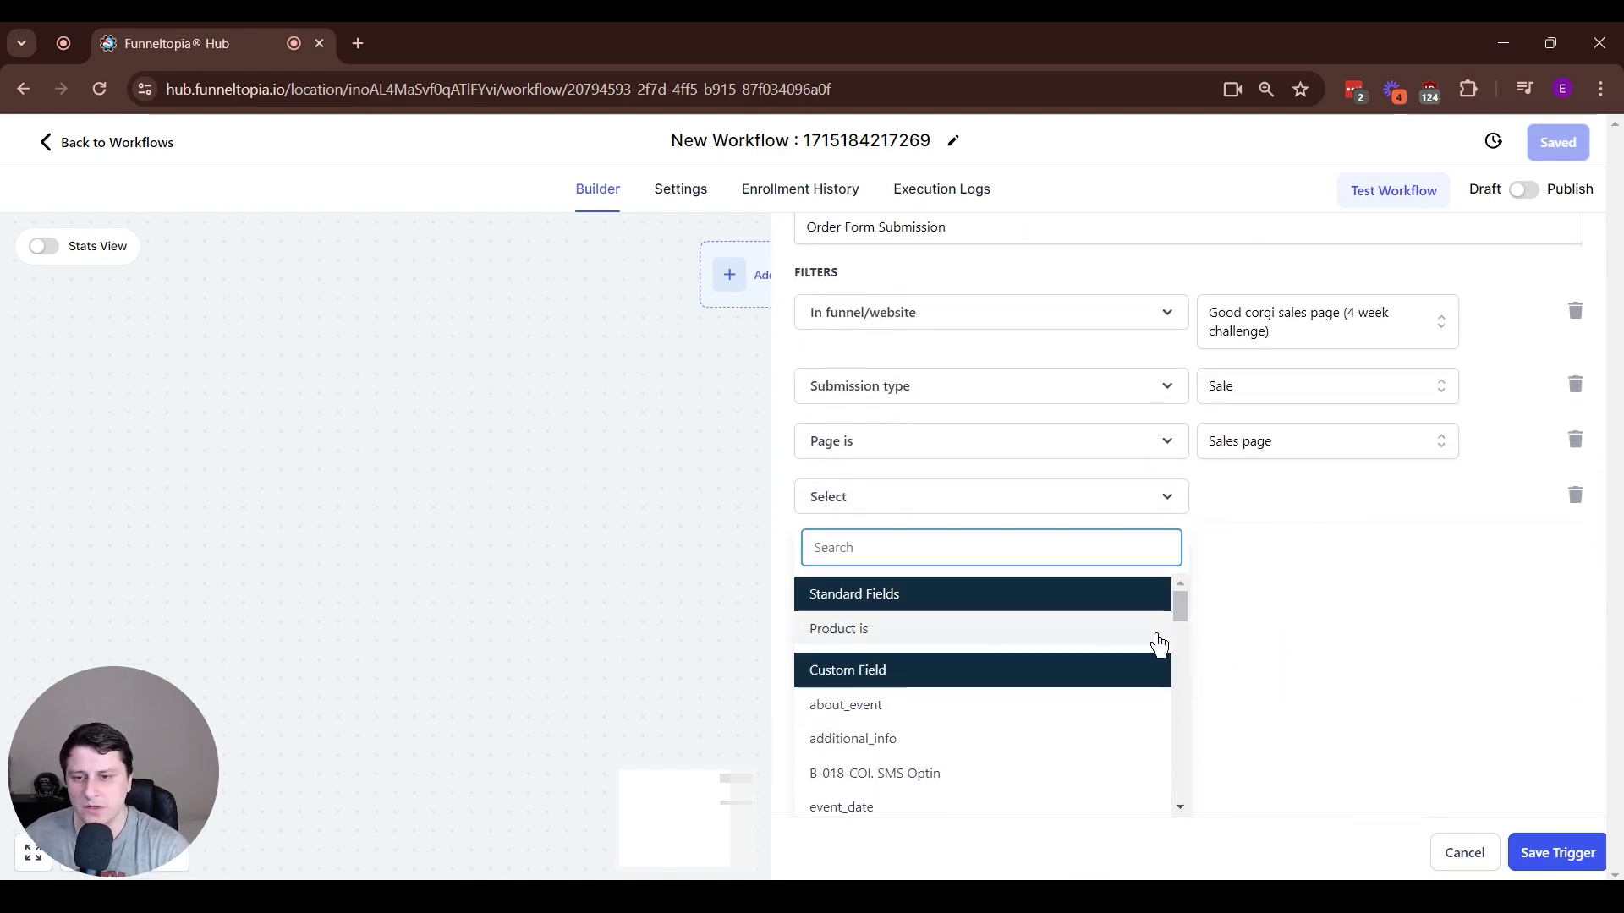
click(914, 640)
click(1303, 719)
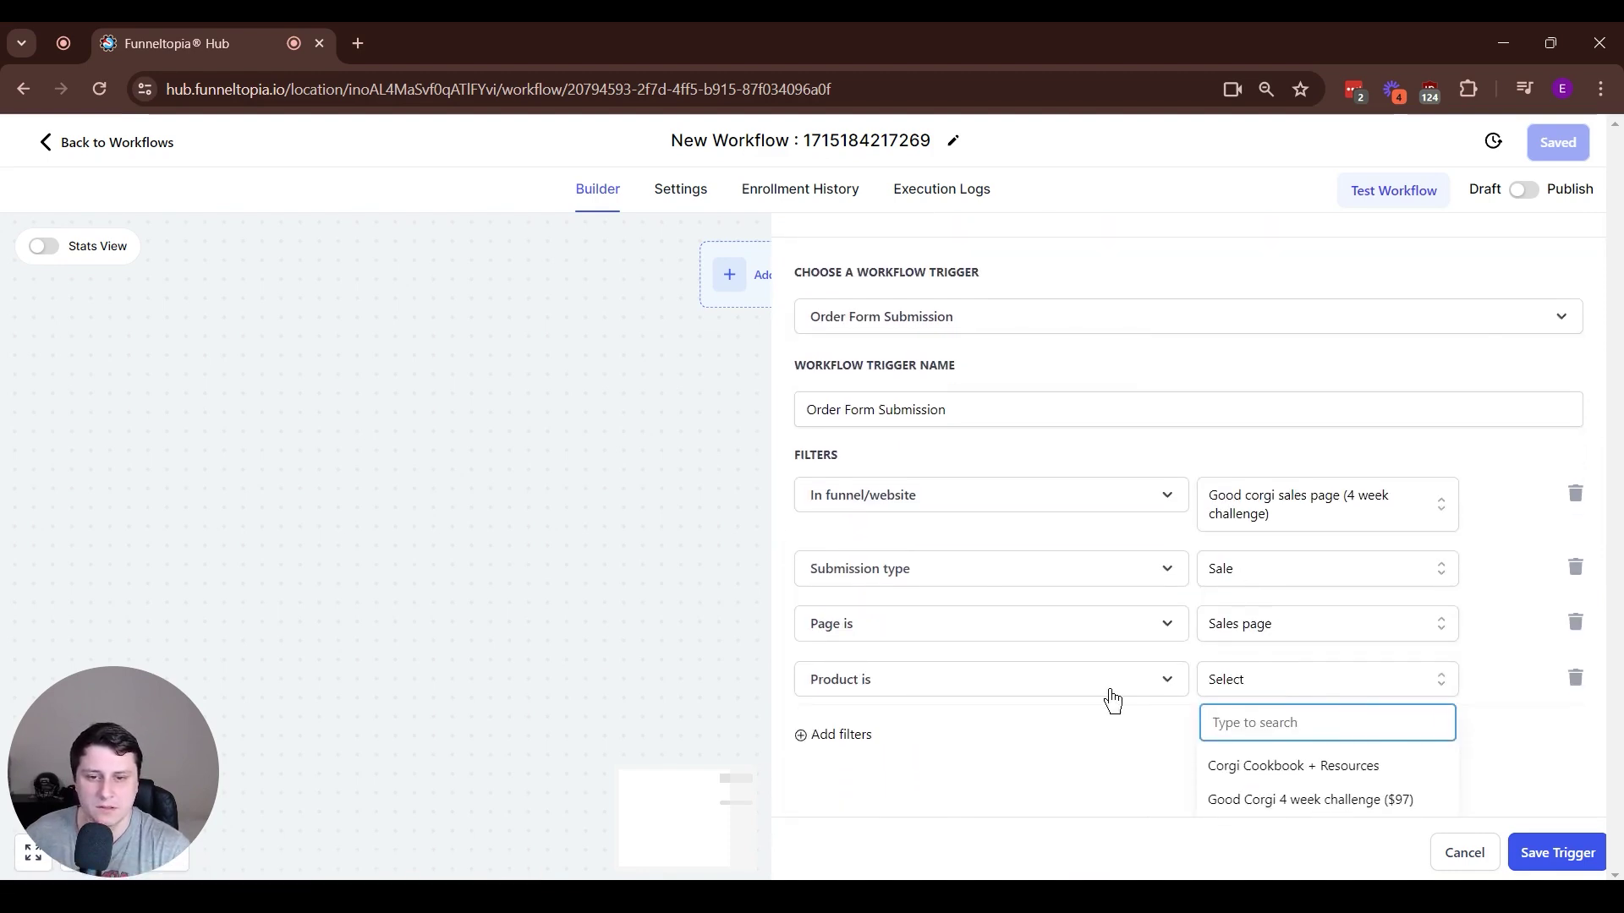
click(1344, 798)
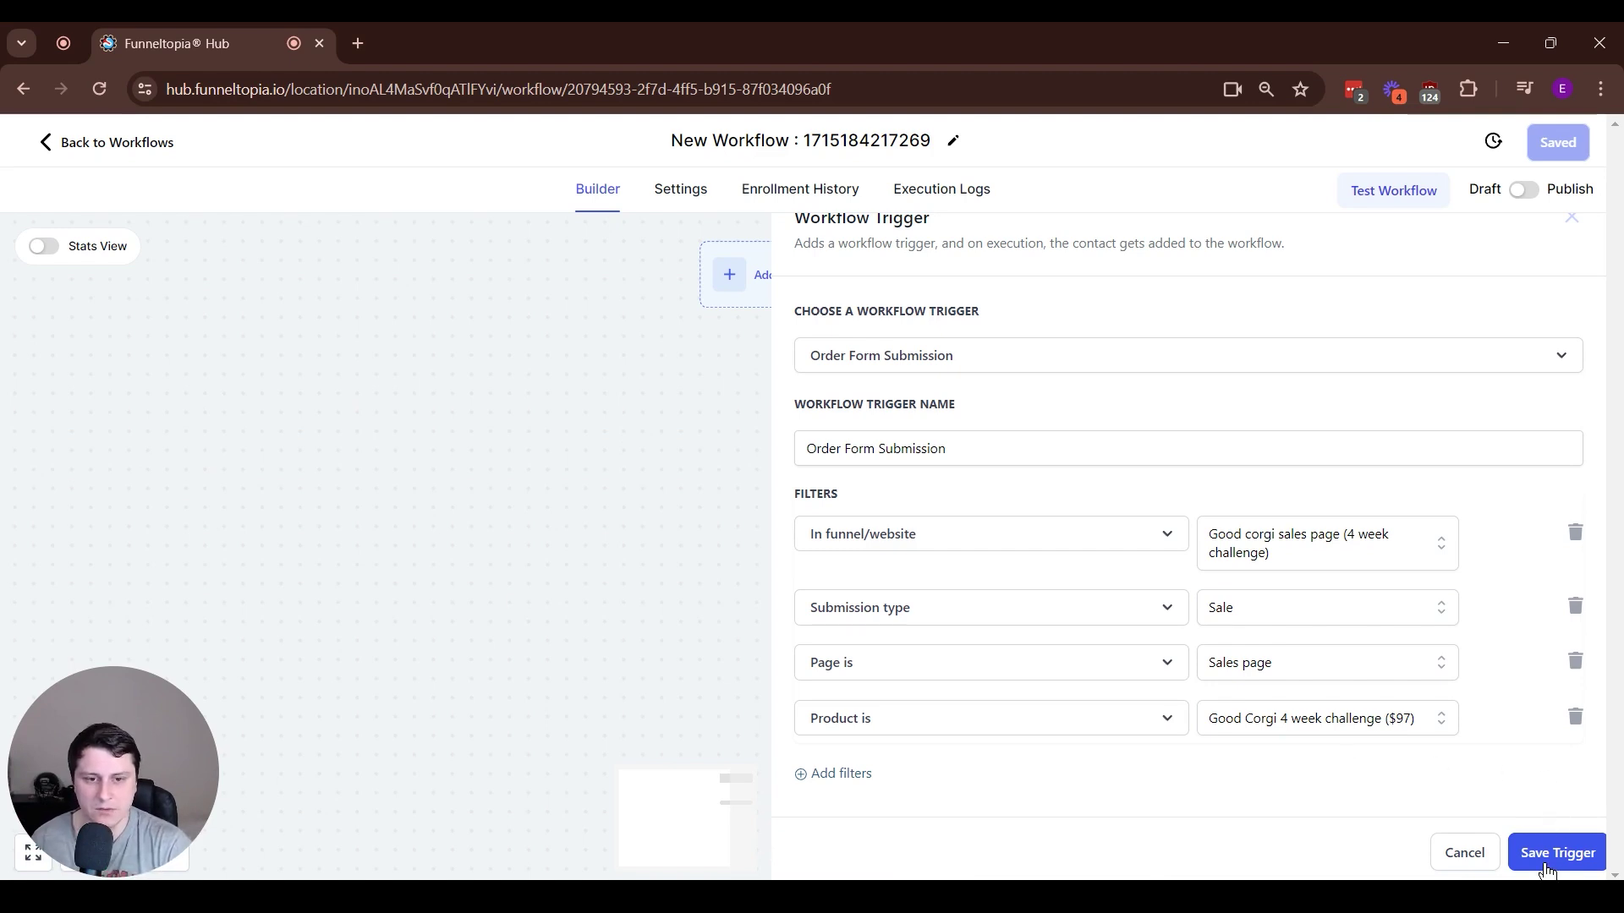
click(1548, 856)
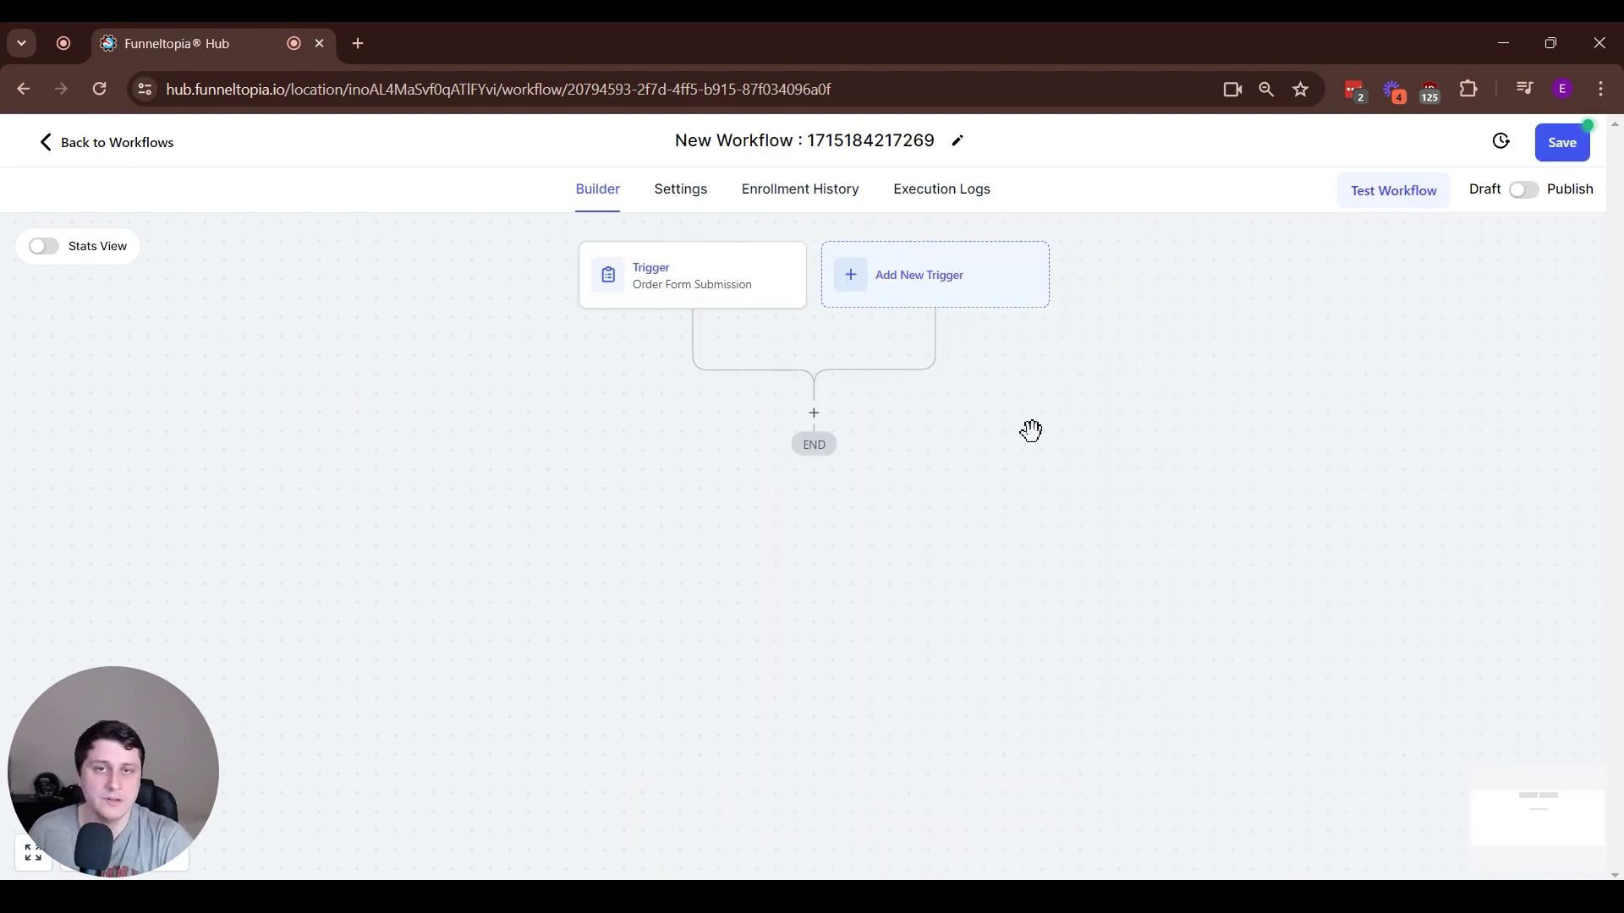
Add a Remove From Workflow action below the Order Form Submission trigger
scroll(931, 417, up, 3)
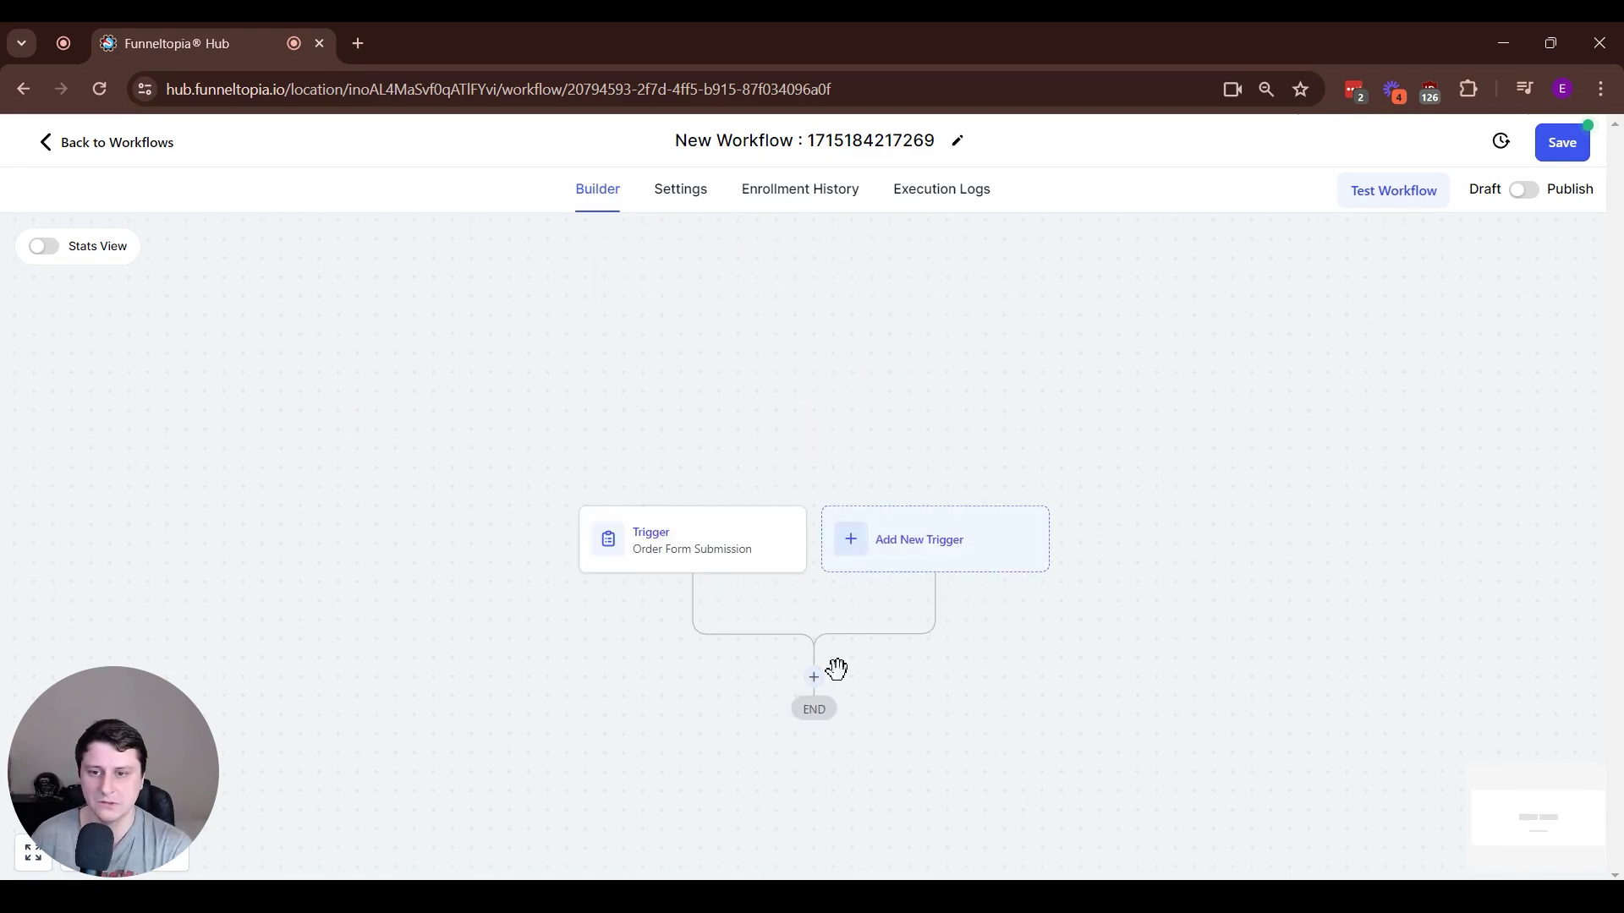
click(813, 681)
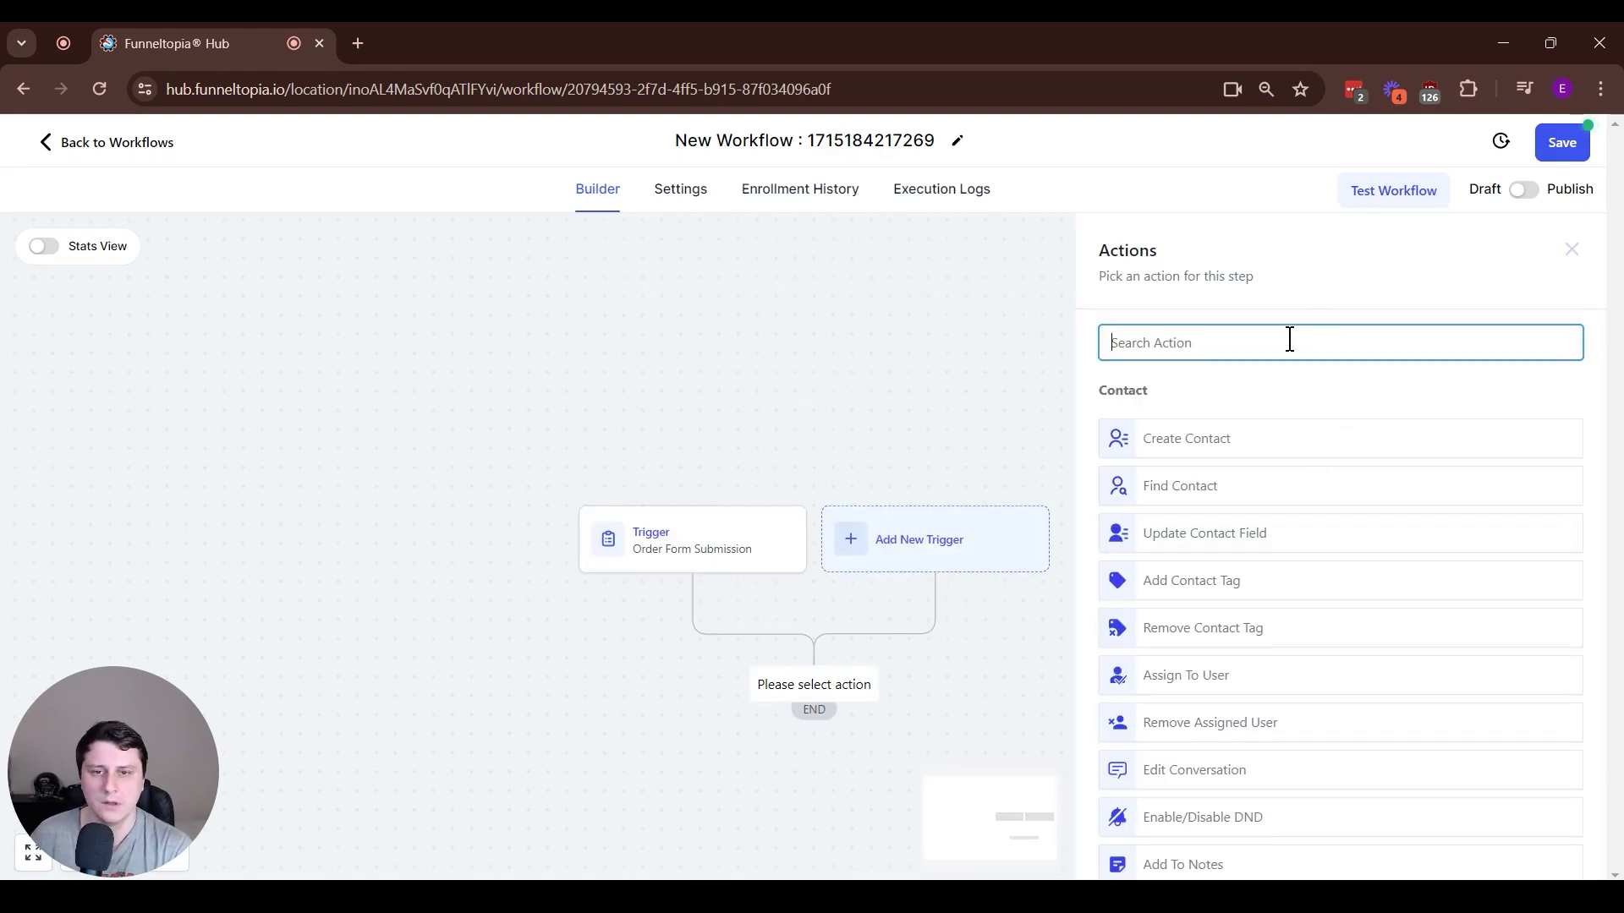
text(remove)
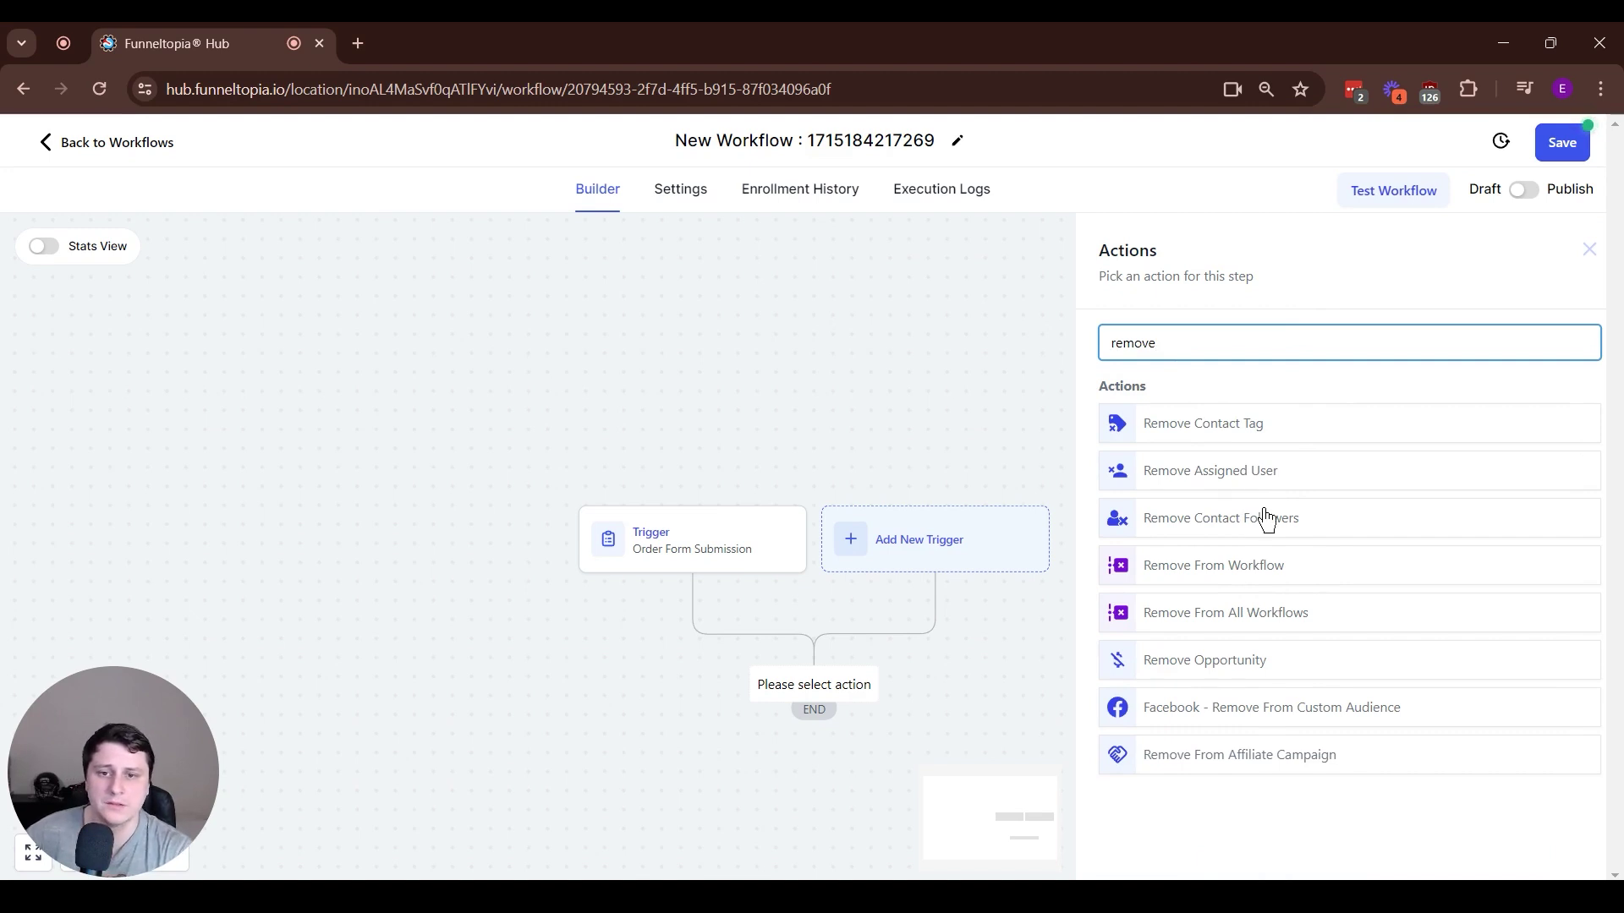
click(1218, 575)
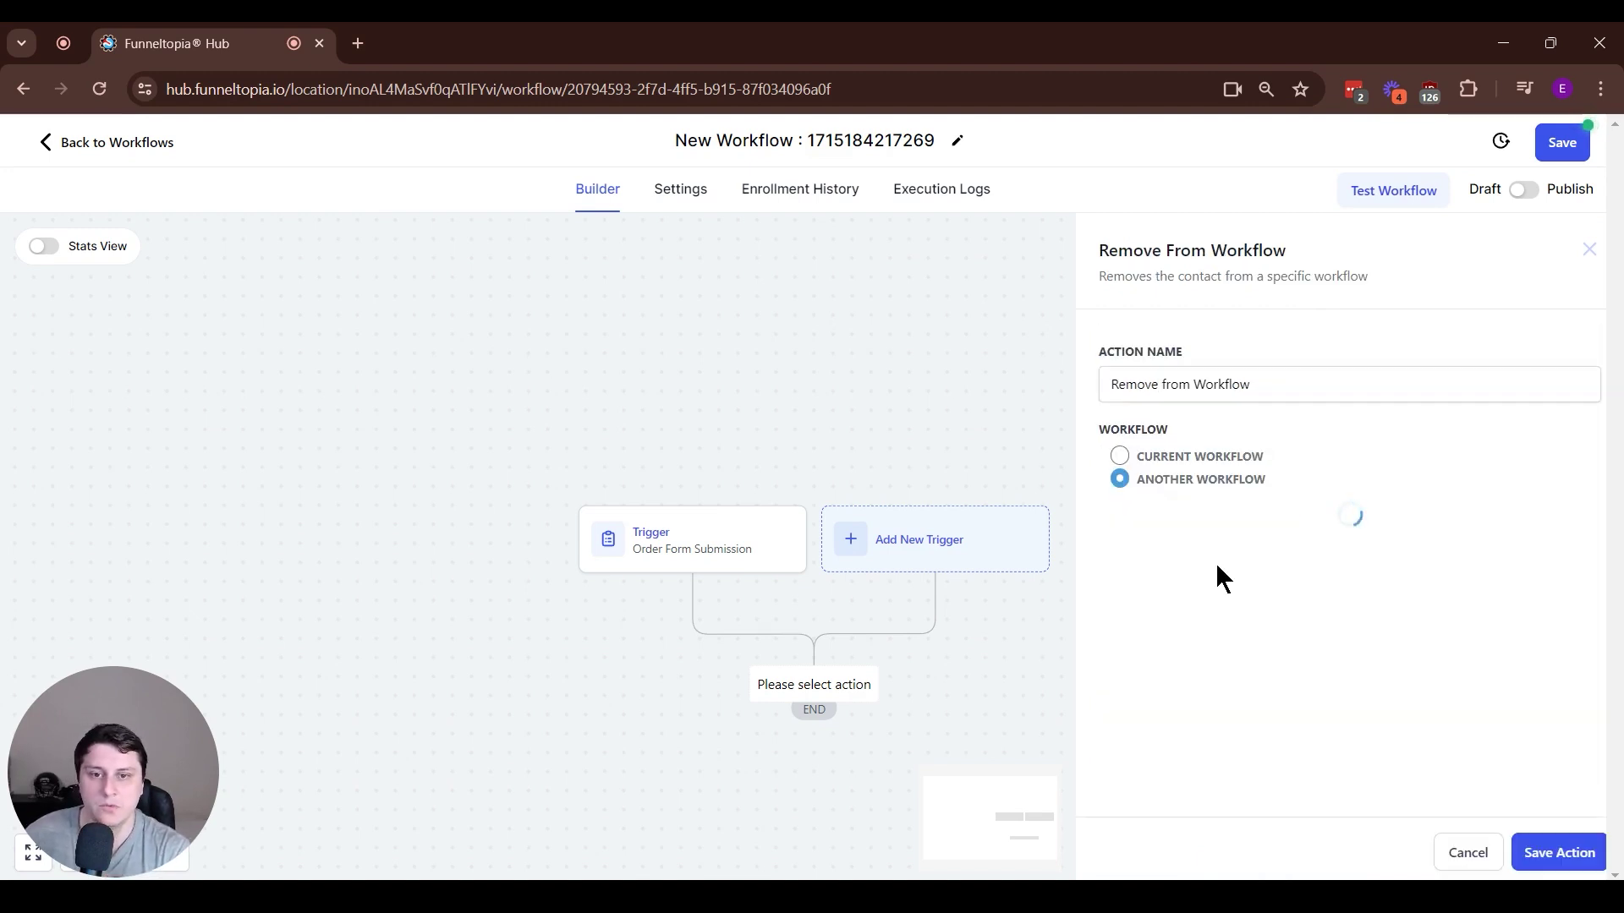
Set the action to remove contacts from another workflow, "Welcome sequence (TEST)", and save the action
click(1120, 479)
click(1176, 526)
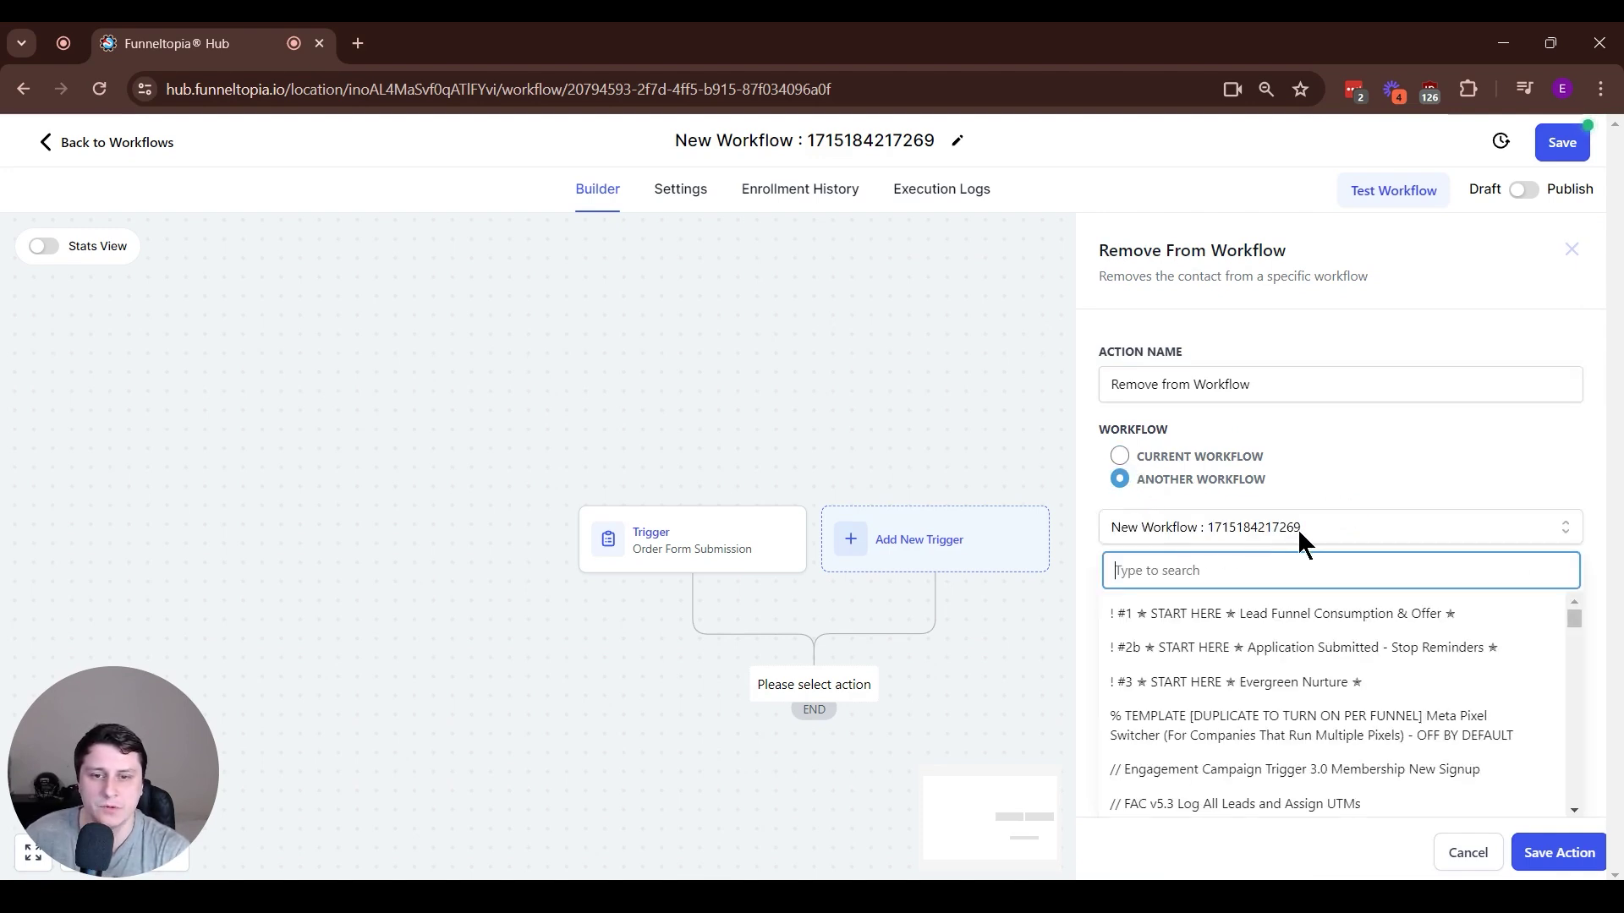
text(TEST)
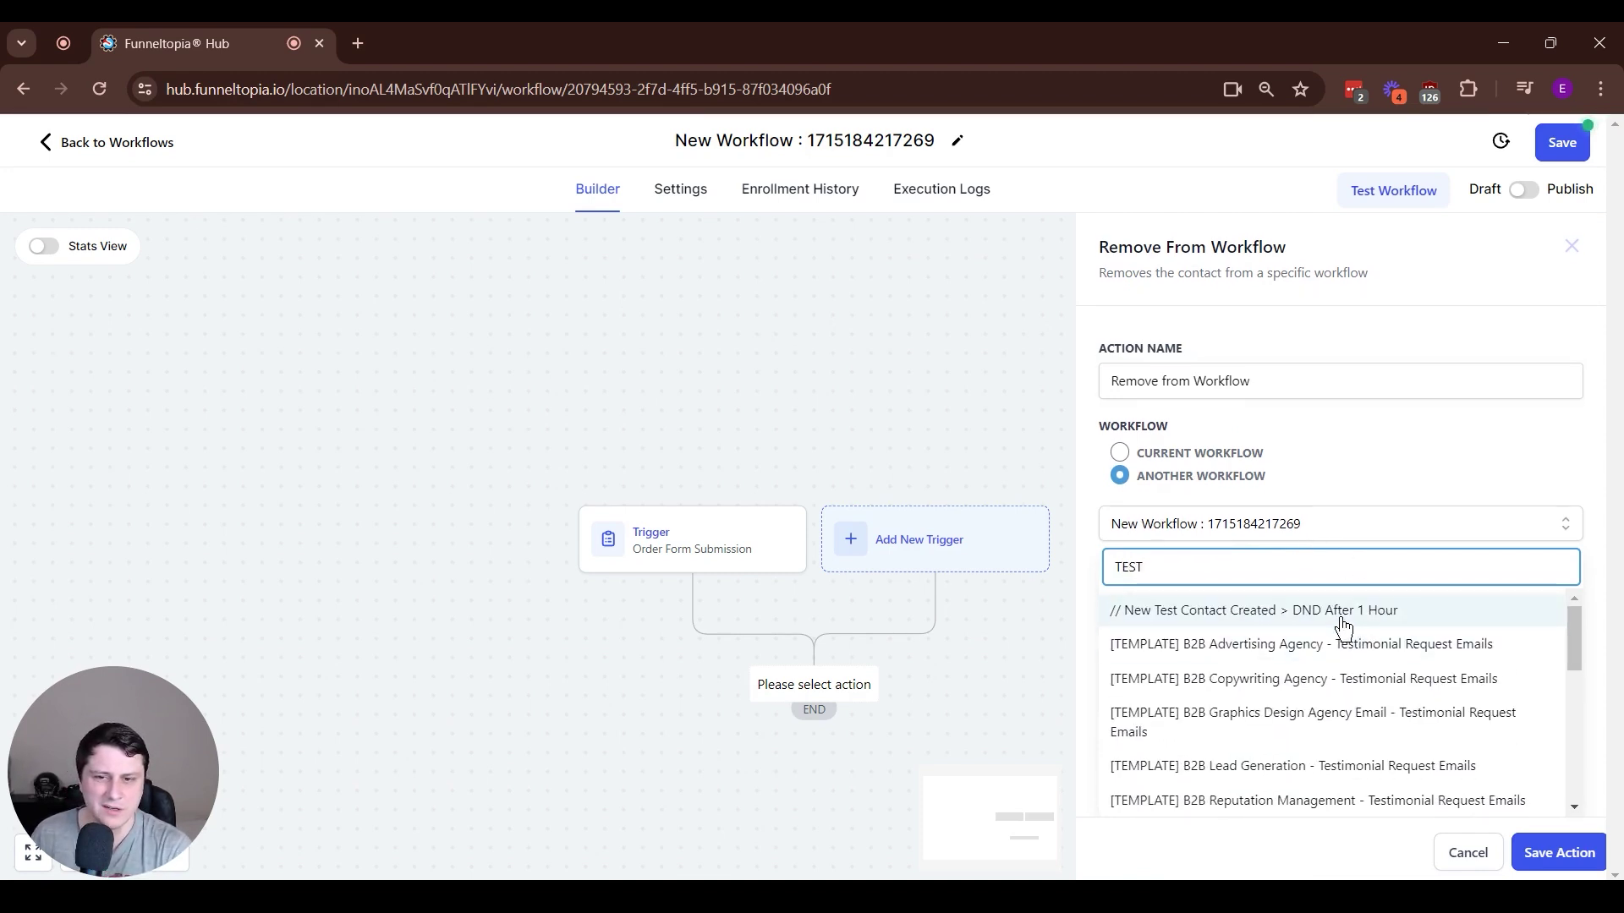
key(ctrl+a)
text(welcome)
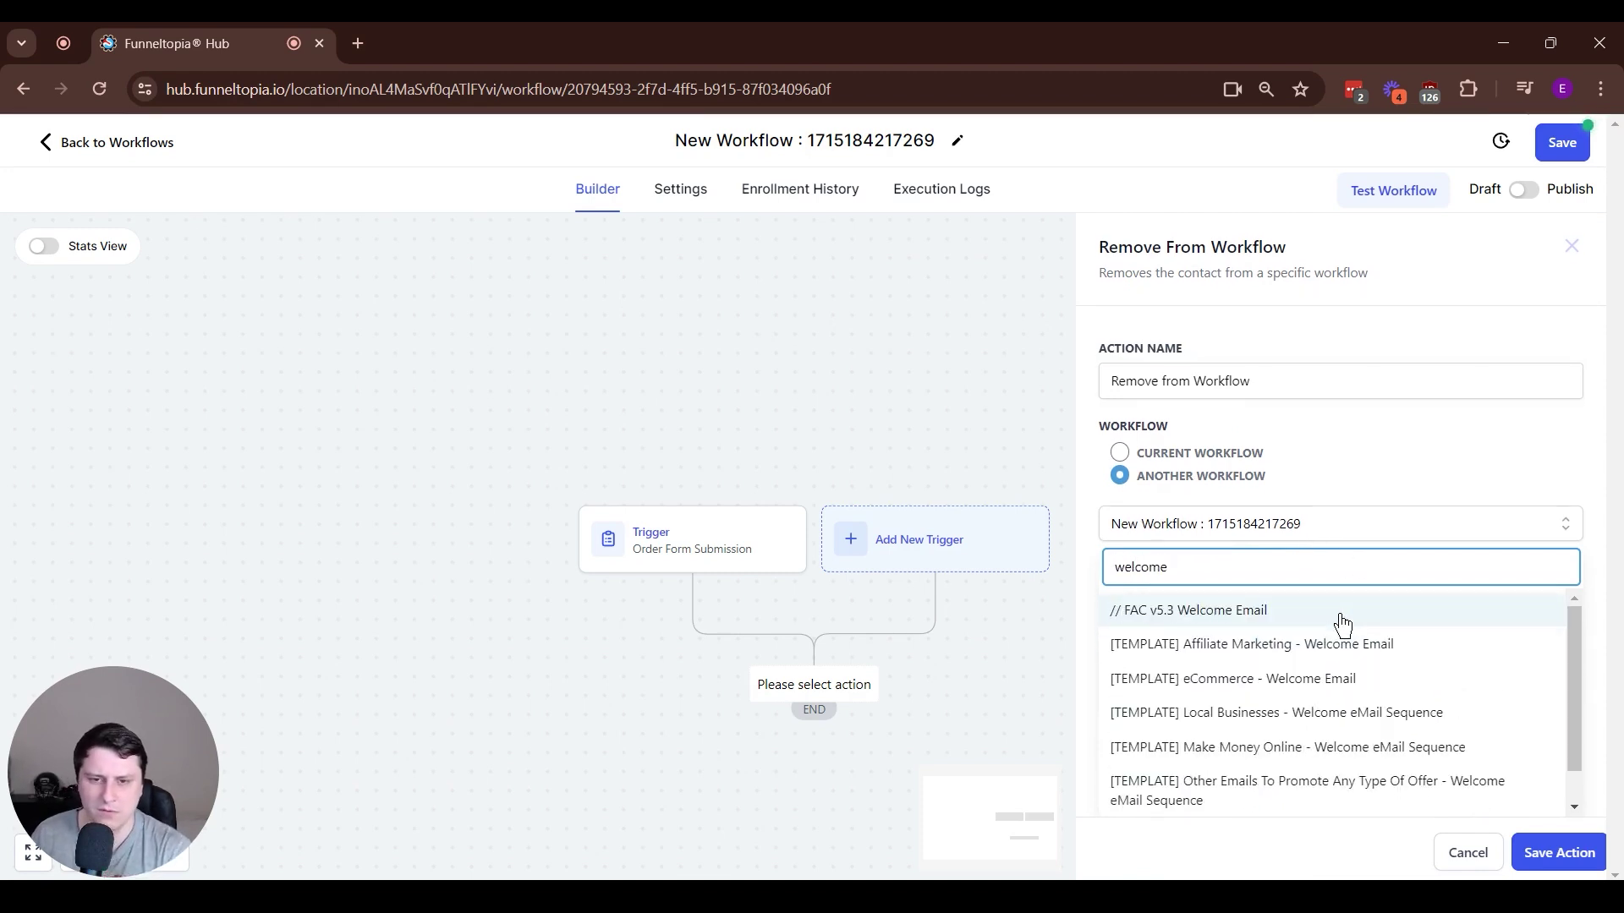
scroll(1305, 674, down, 2)
click(1239, 798)
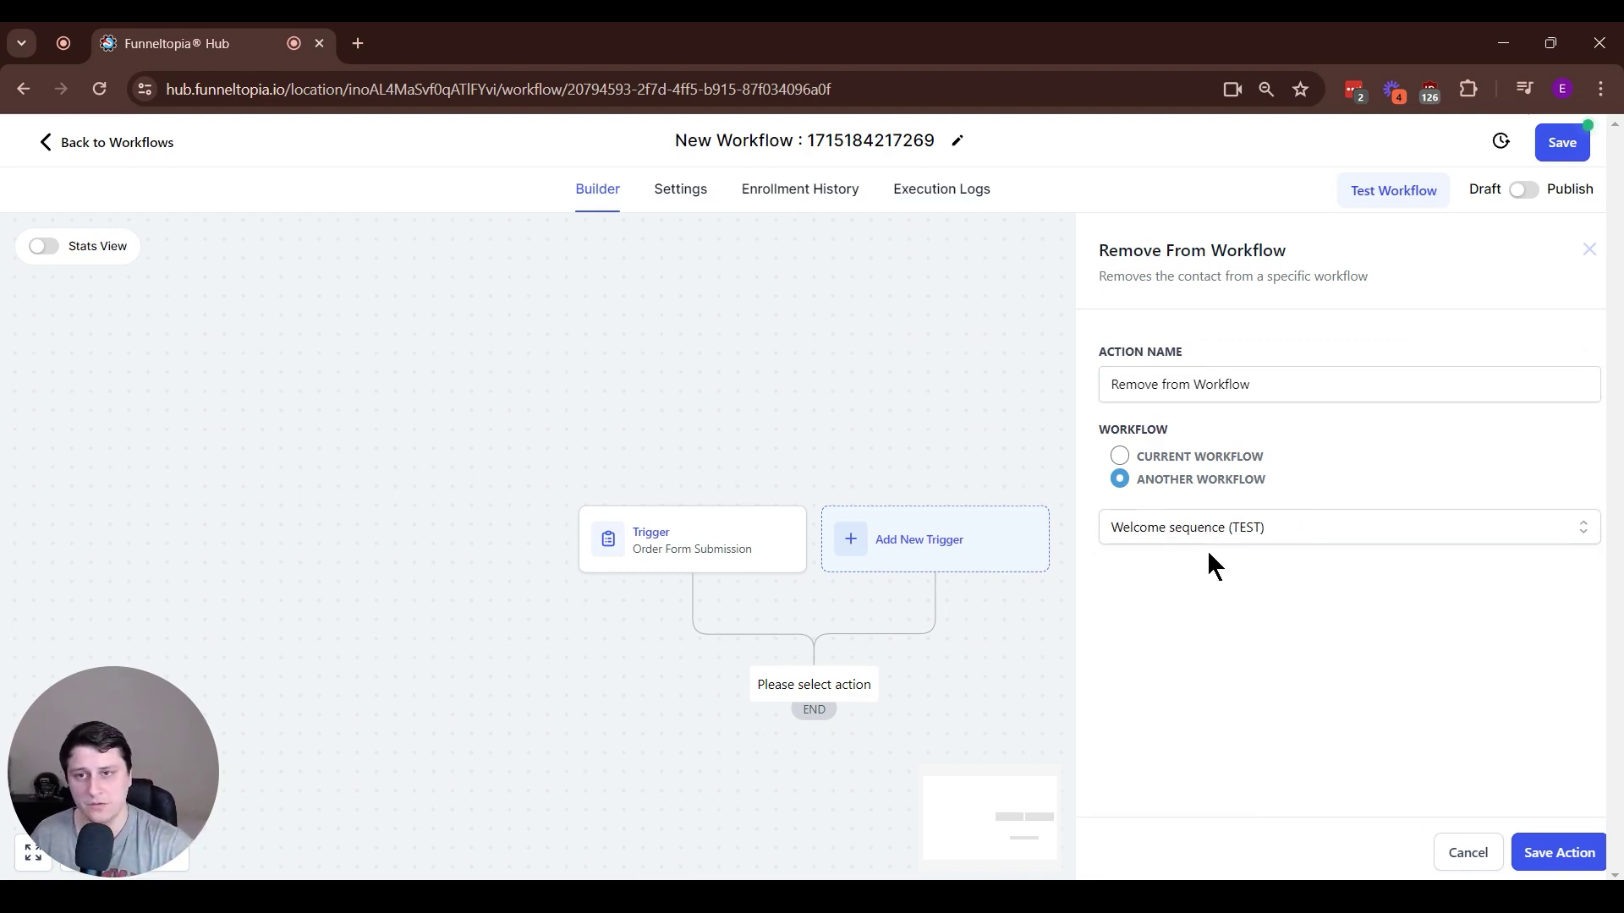
click(1563, 852)
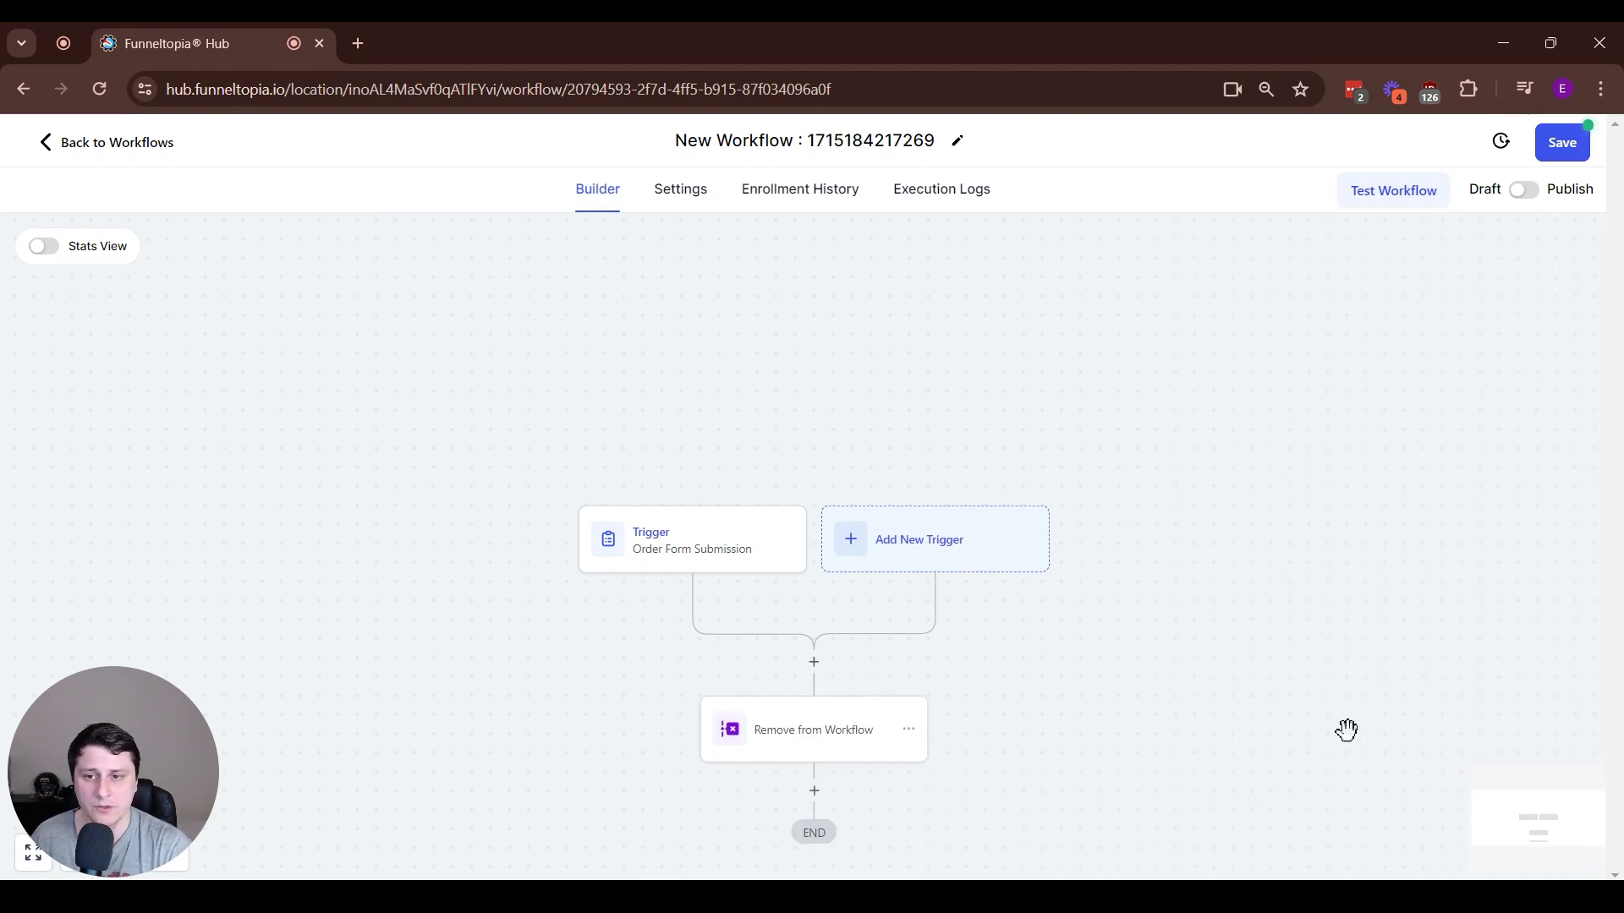
Rename the workflow as "Exclude from welcome sequence POST PURCHASE"
click(816, 140)
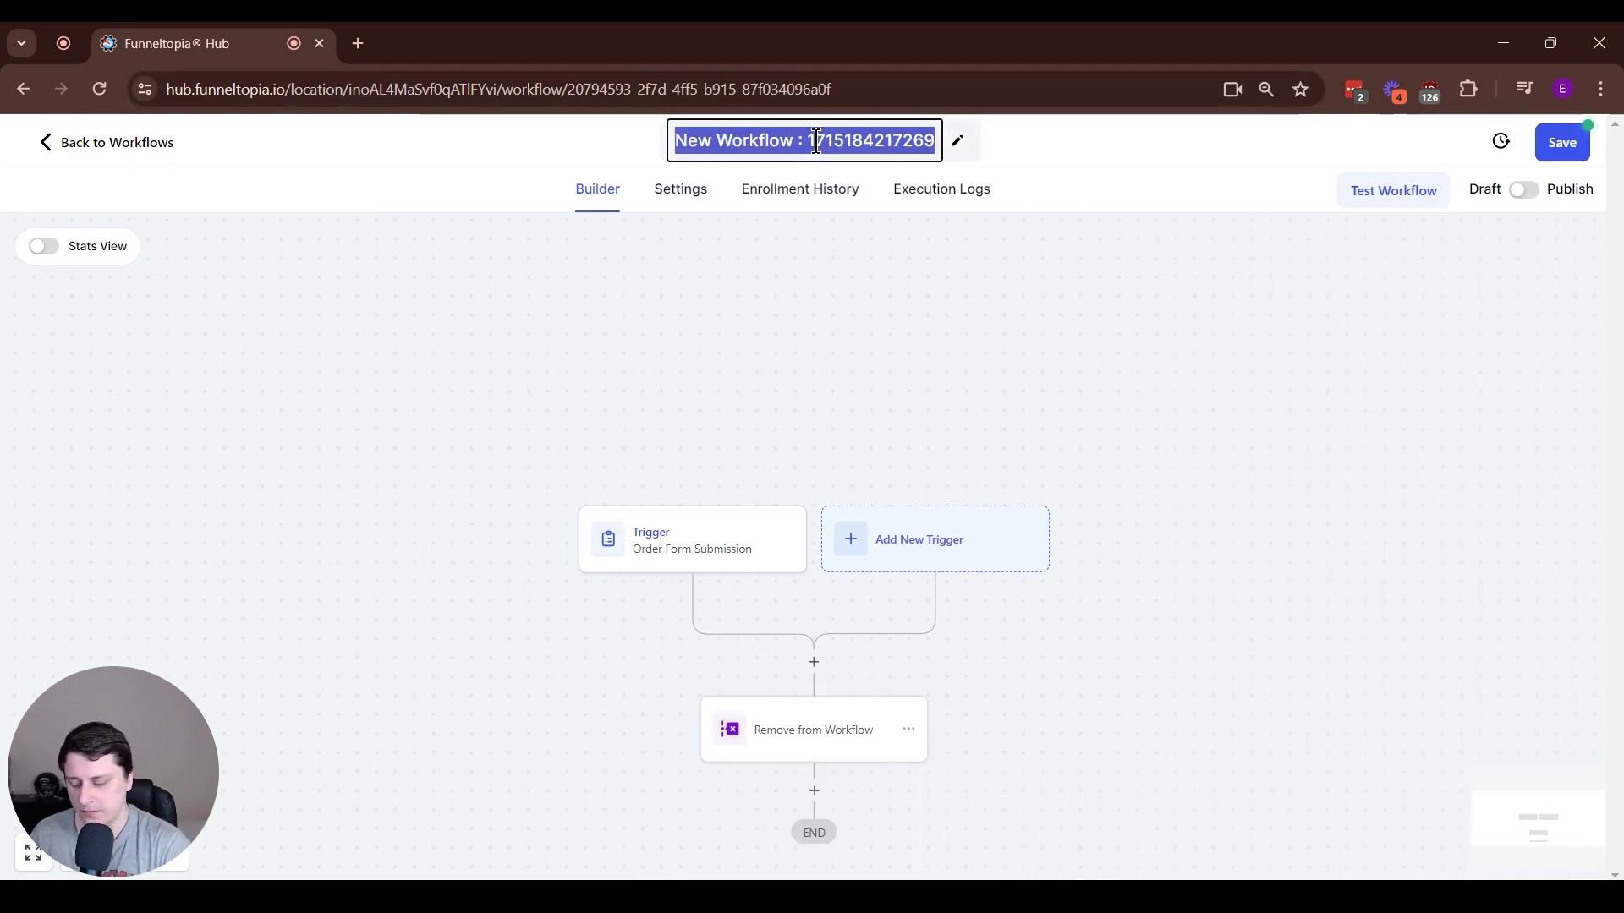
text(Exclude f)
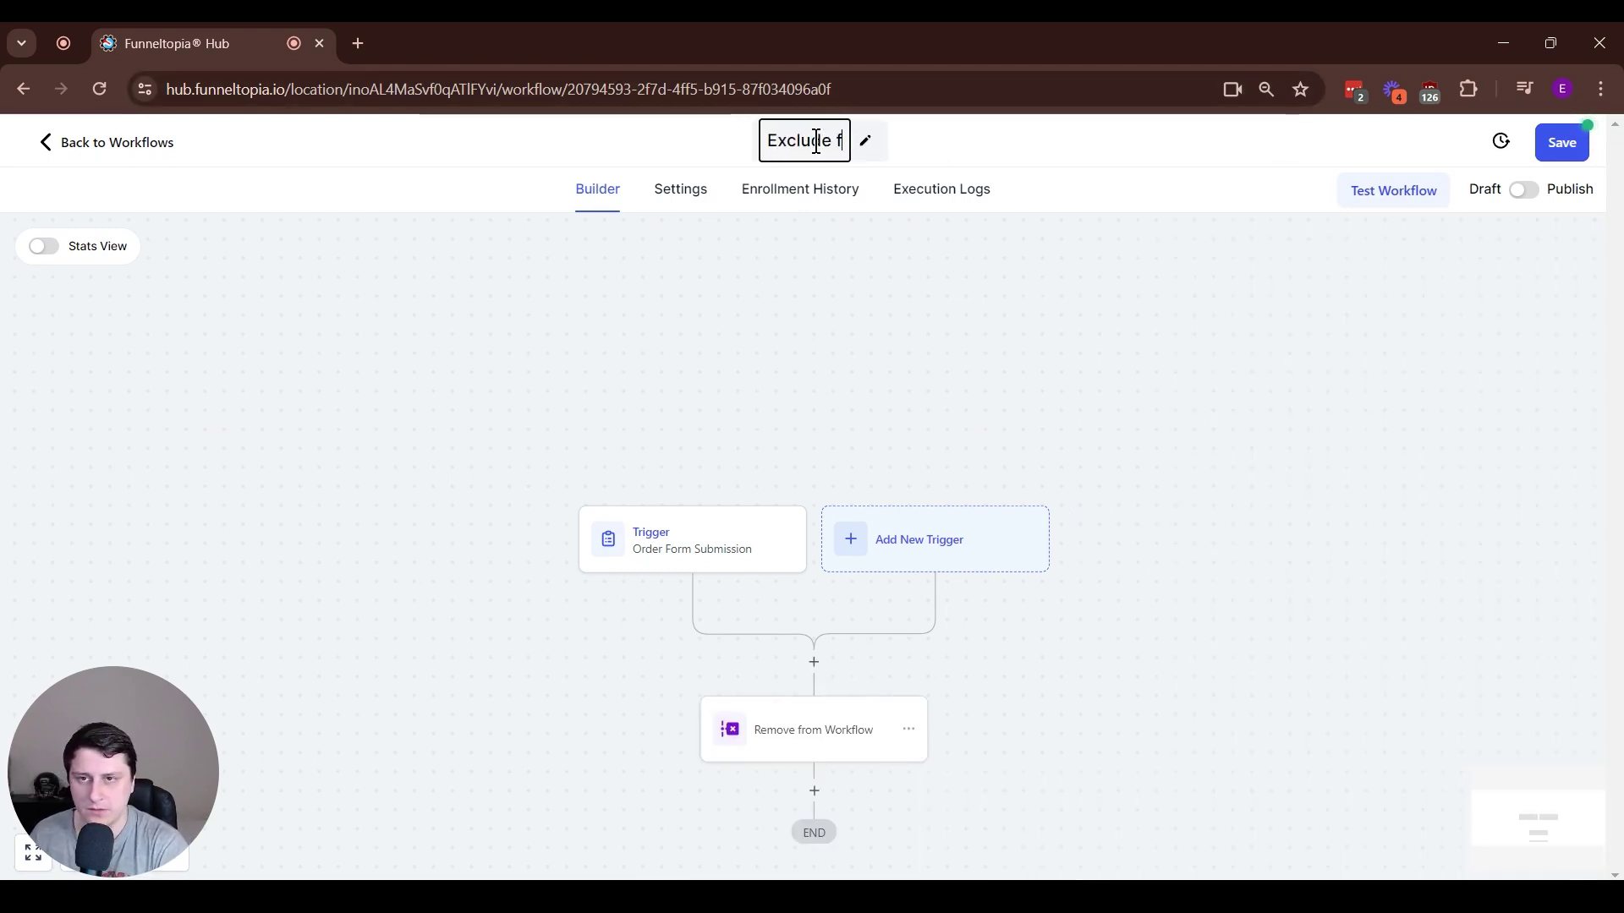
text(rom welcome sequenc)
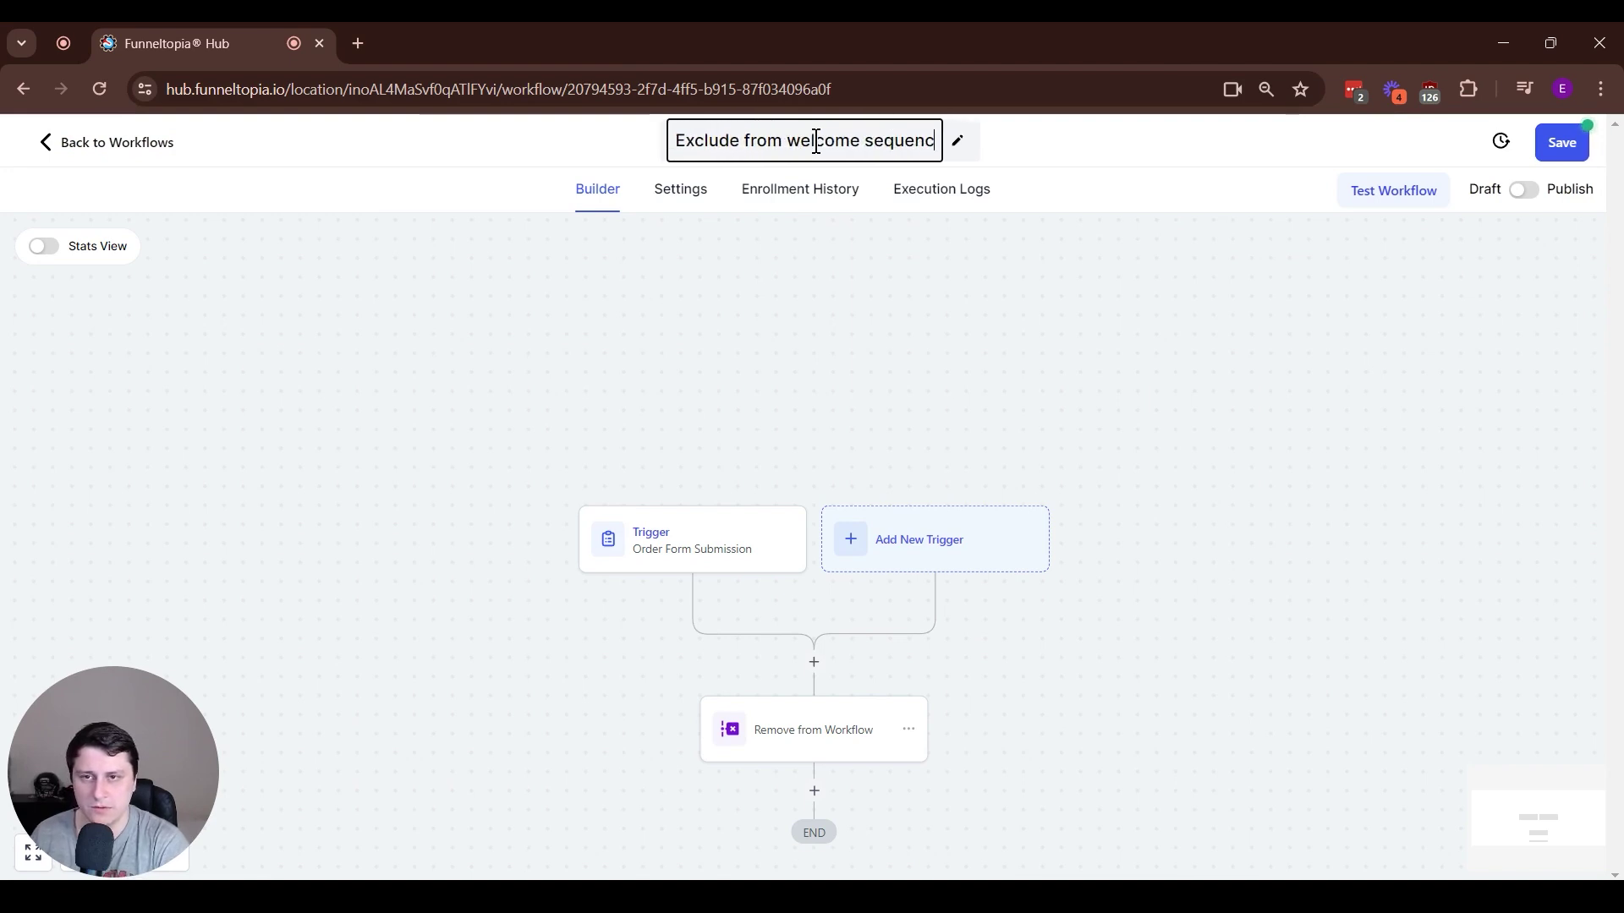
text(e POSTPURCHASE)
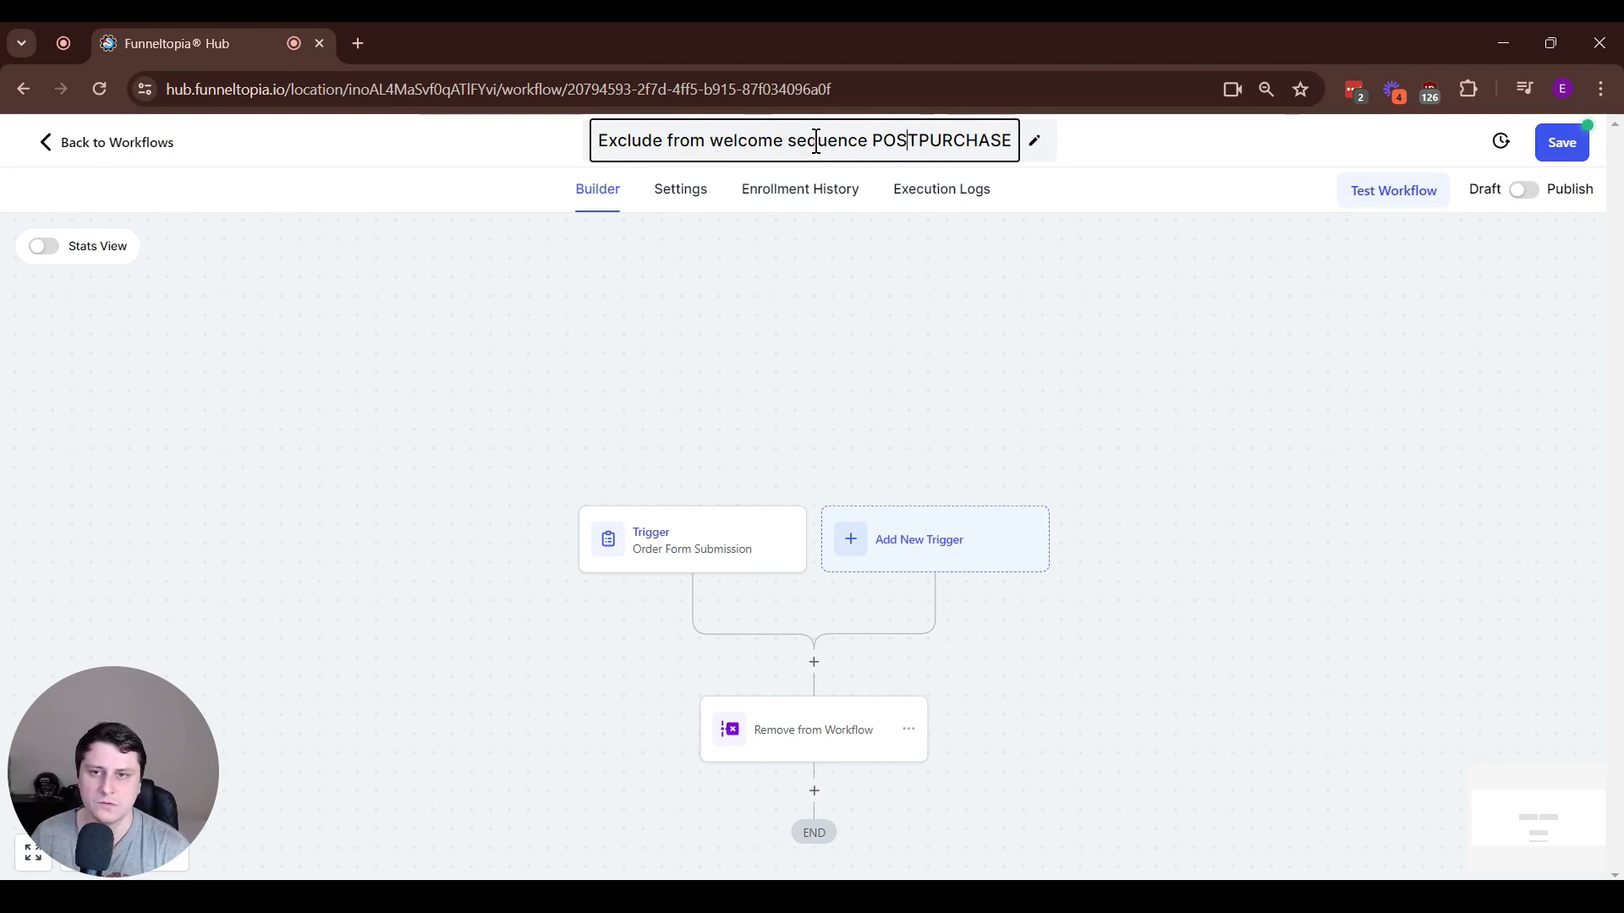
key(Right)
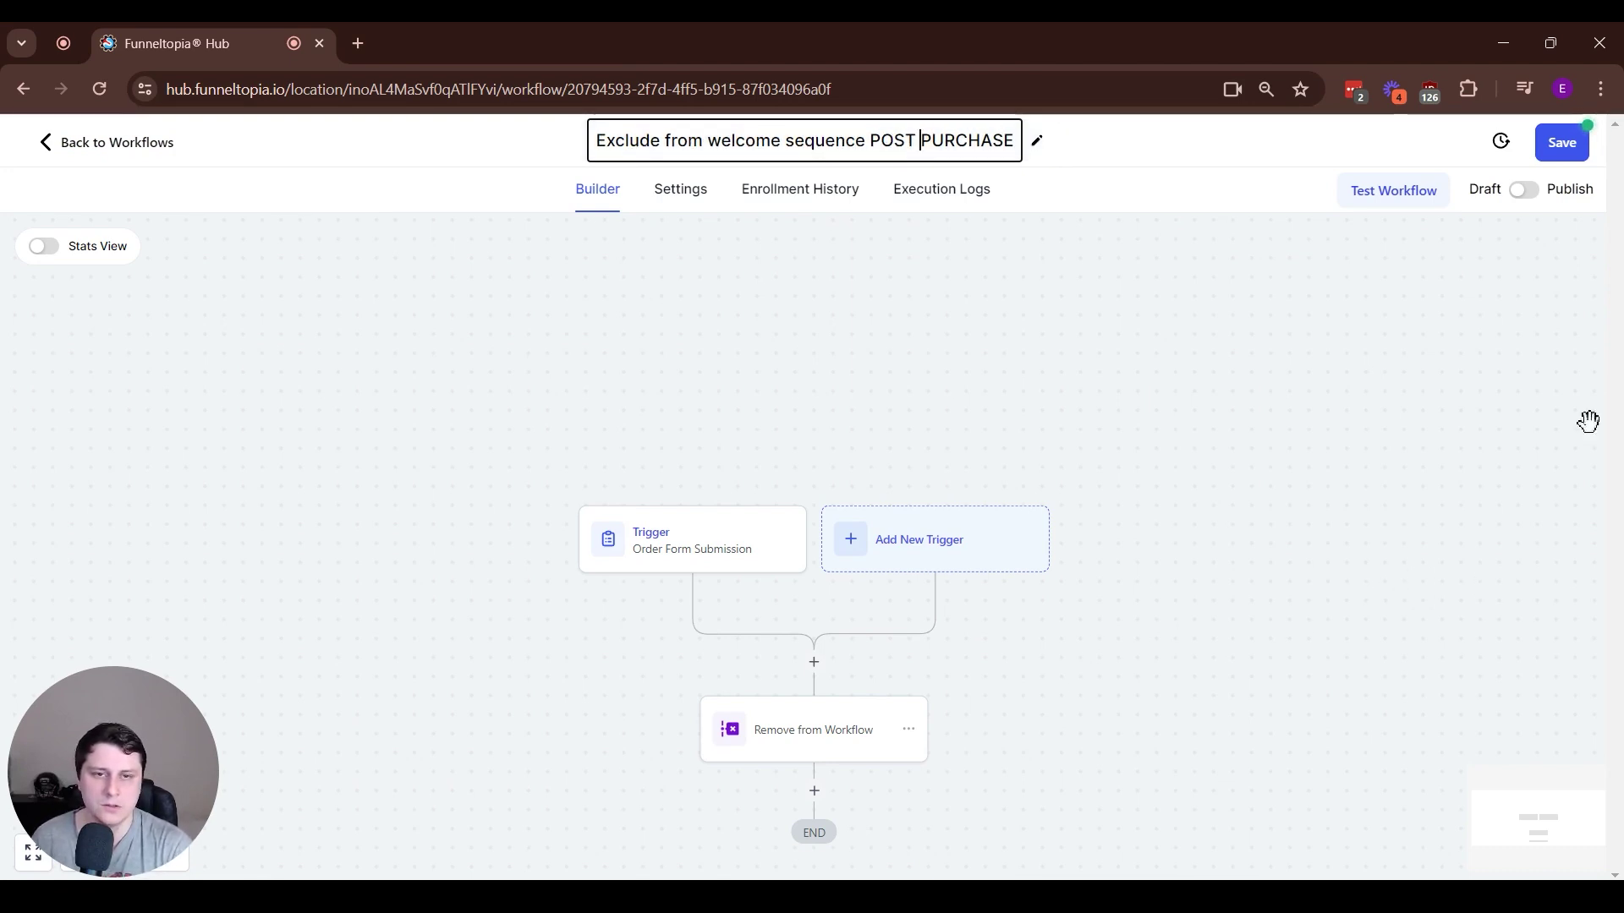
Set the workflow to Publish with Allow re-entry turned on, and save it
click(1527, 193)
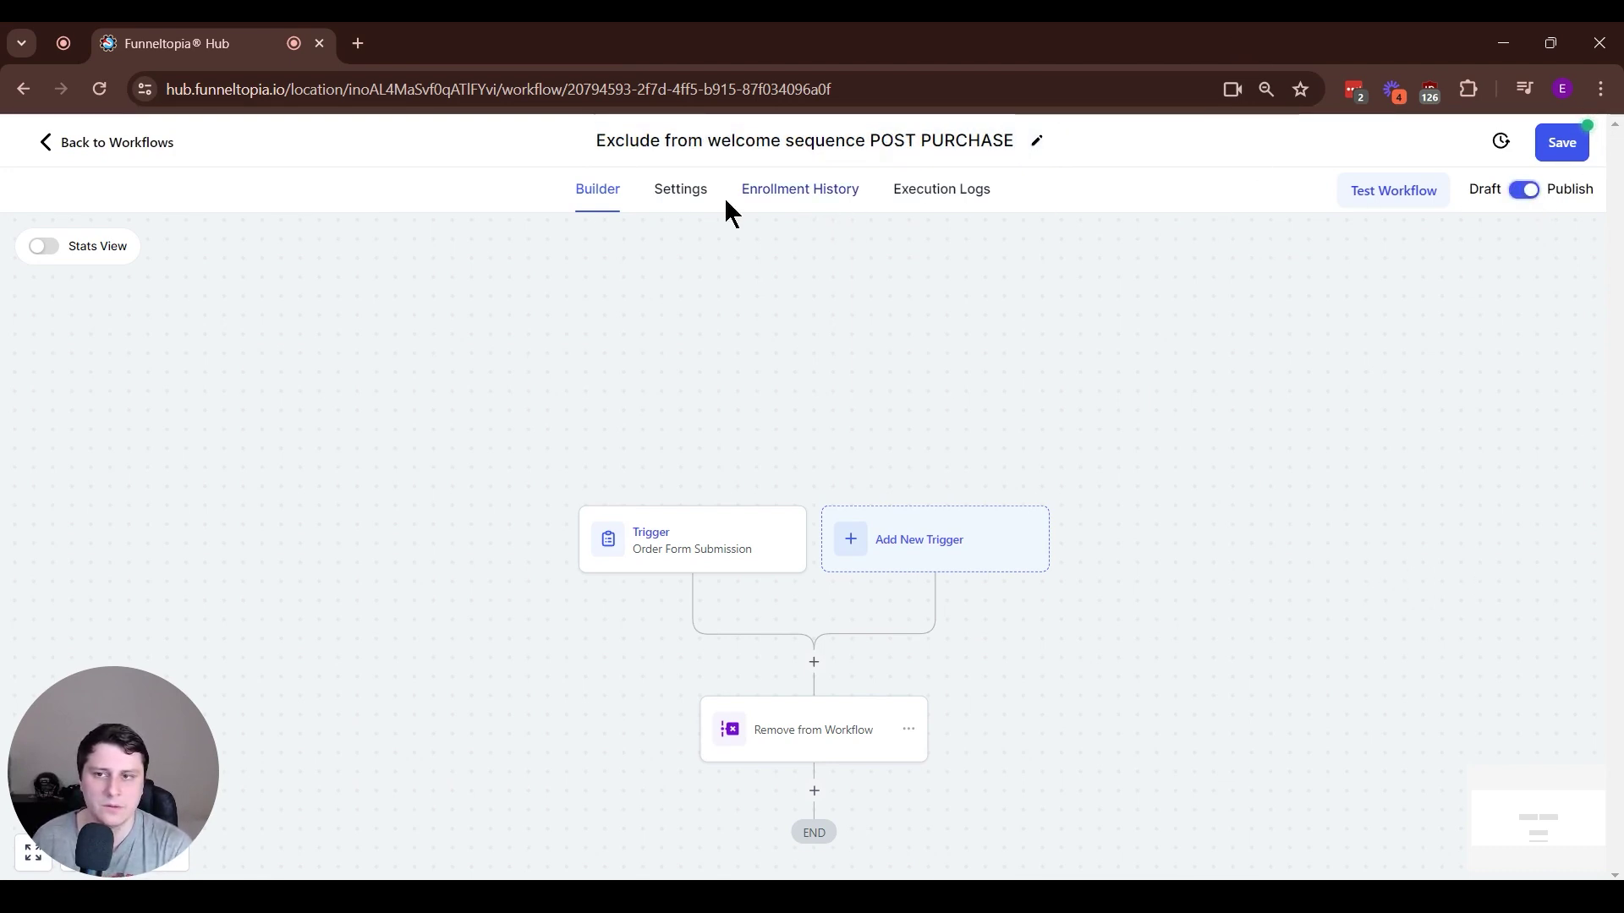
click(672, 203)
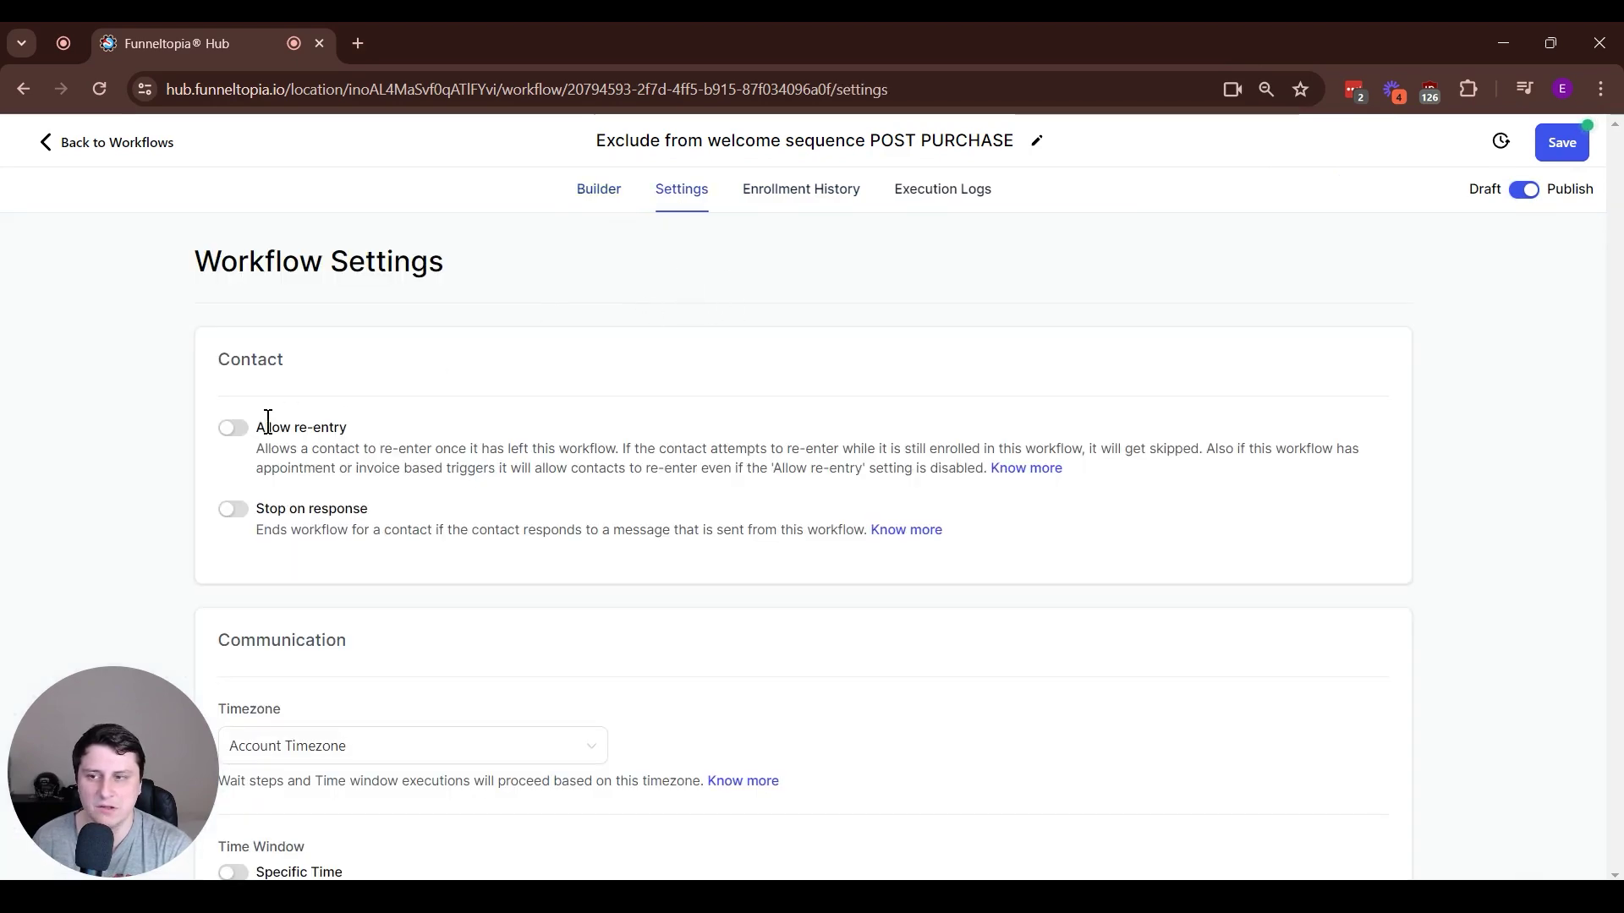
click(244, 433)
click(596, 196)
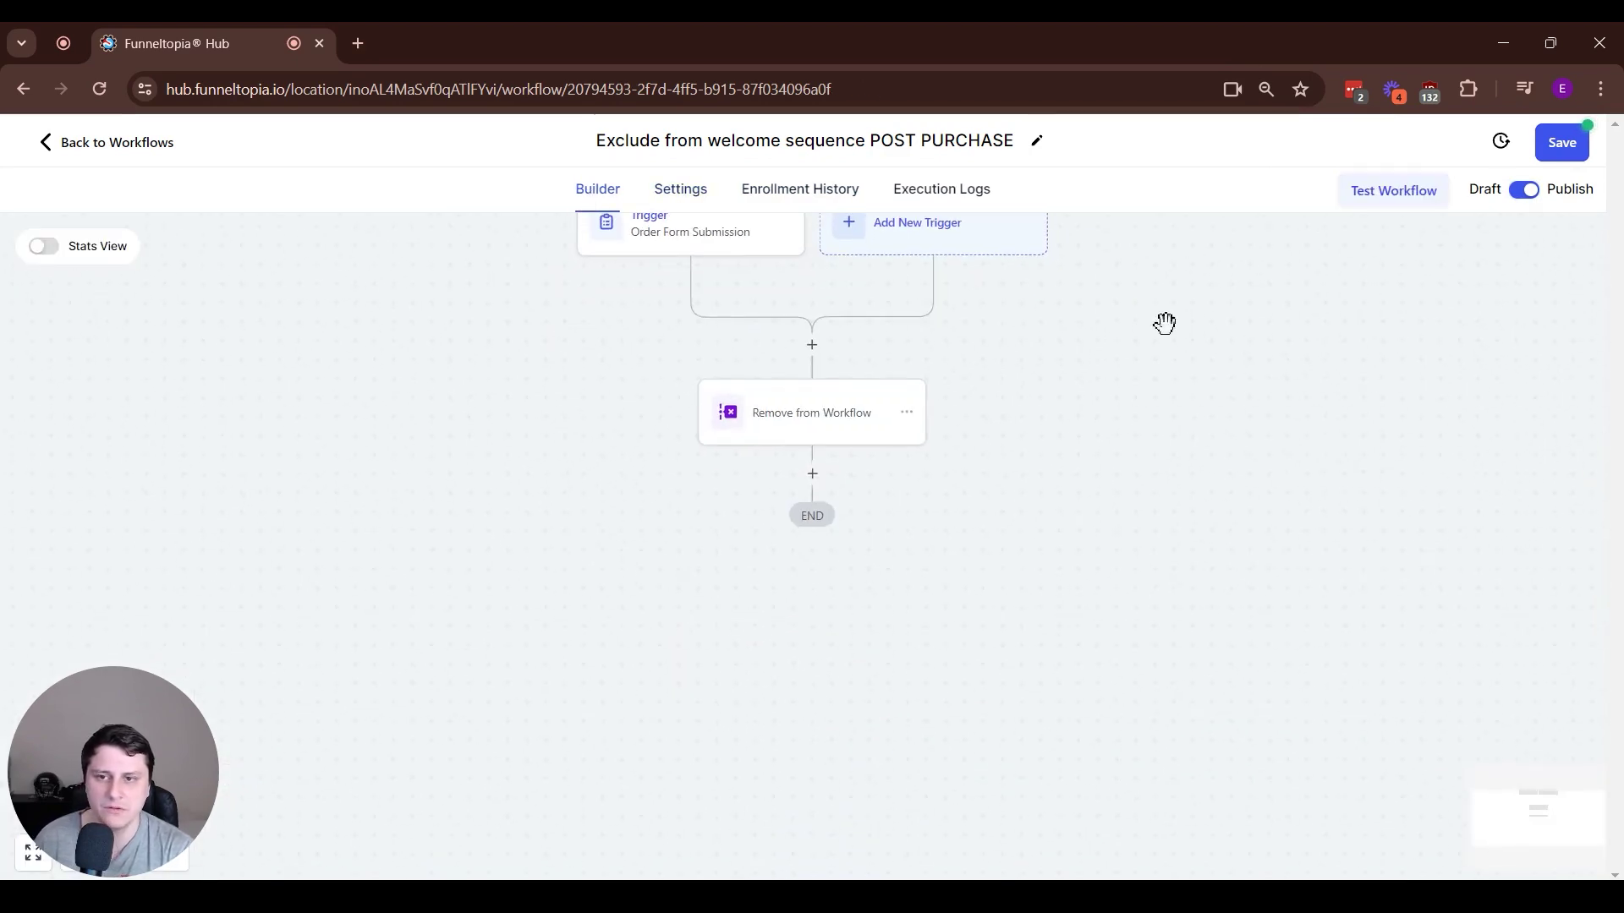
click(1560, 140)
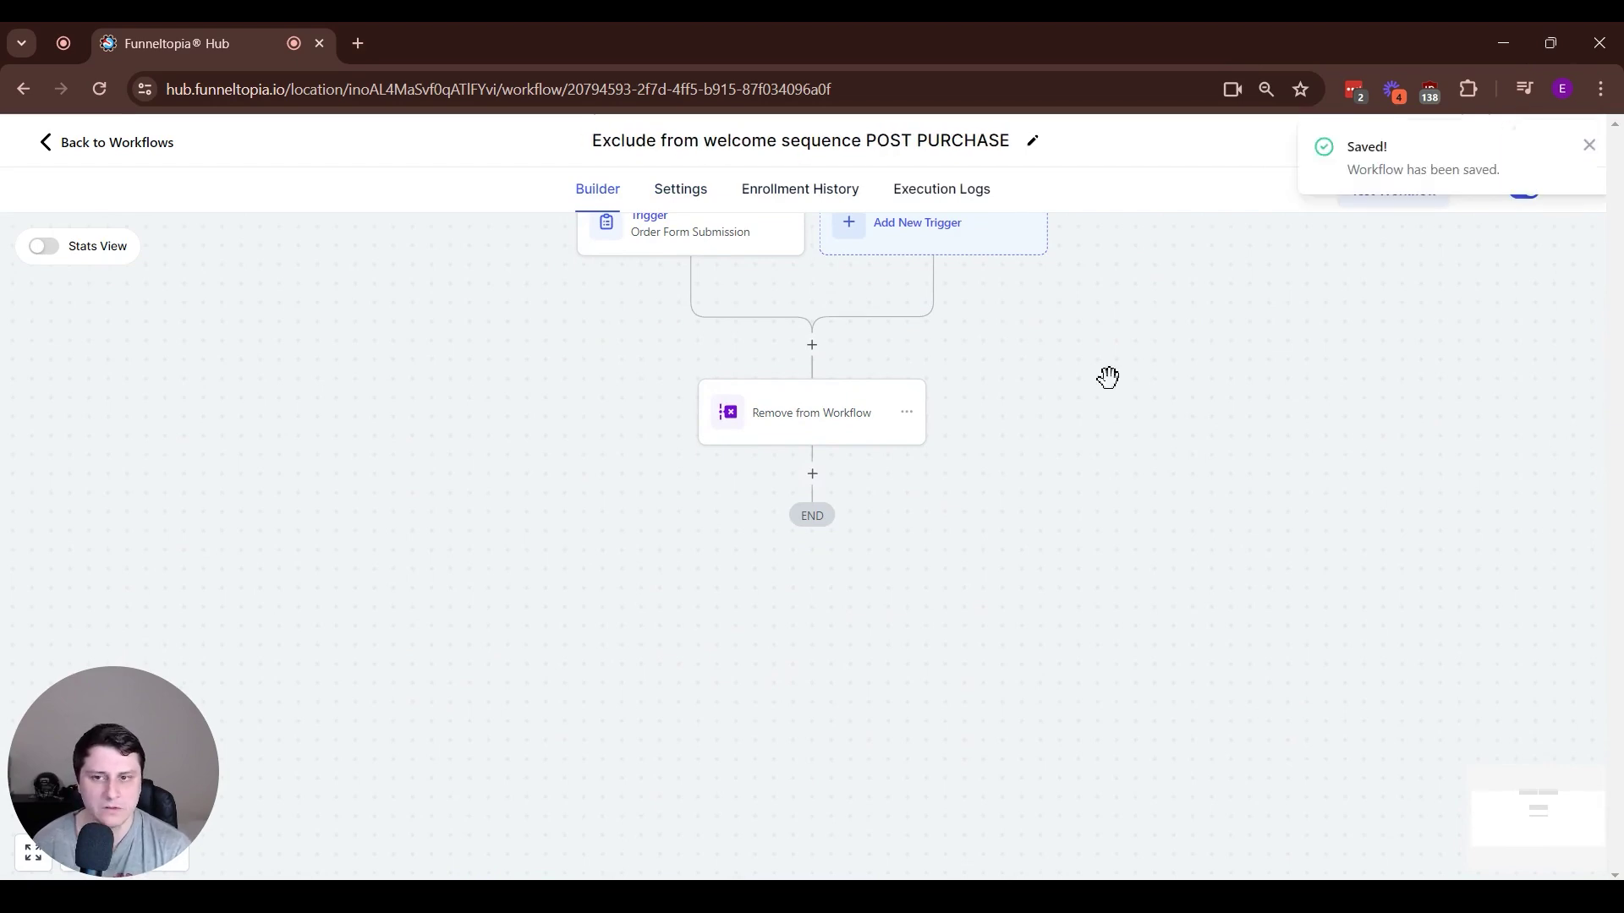
drag(1099, 392, 1168, 537)
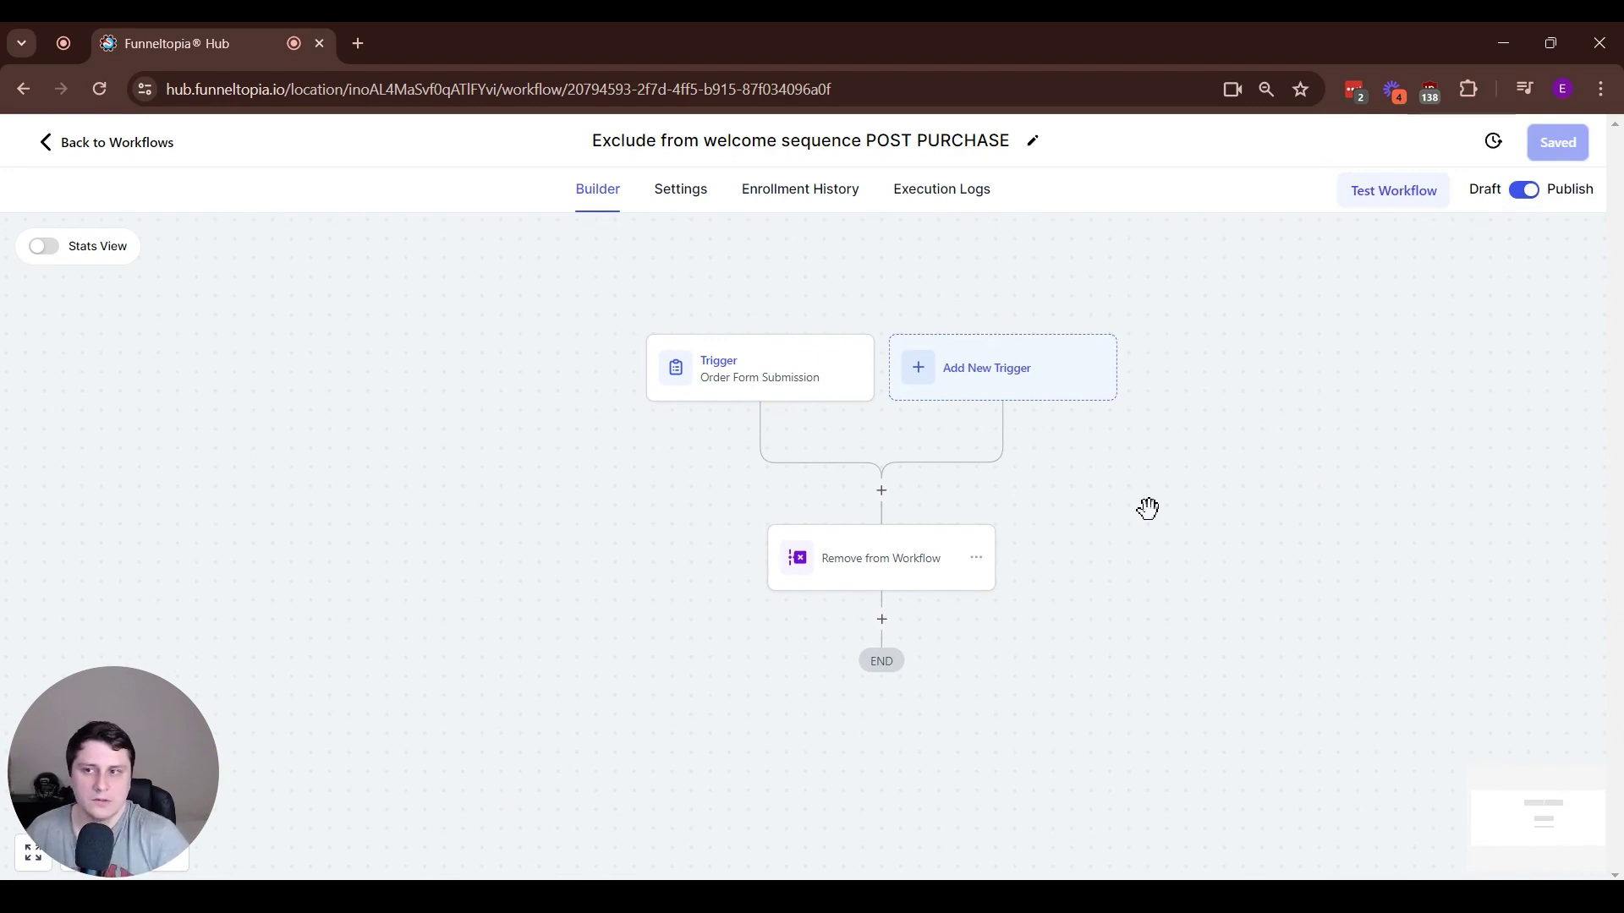
Leave the workflow for the Traffic section and view the support widget's options, including 24/7 Chat Support
click(134, 146)
click(966, 213)
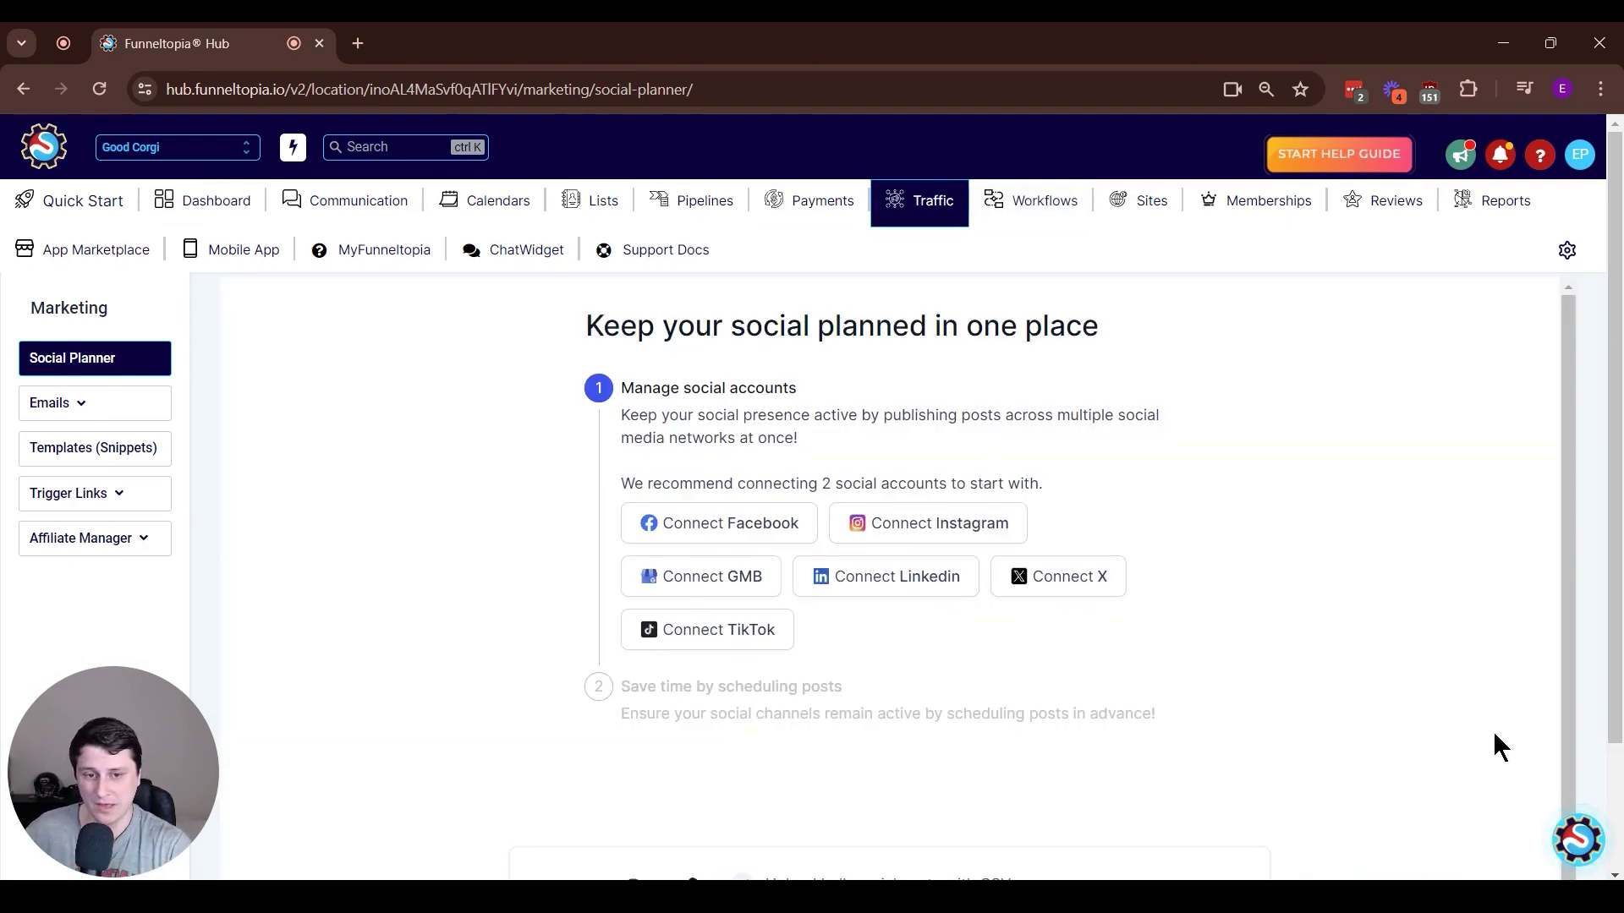
click(1579, 842)
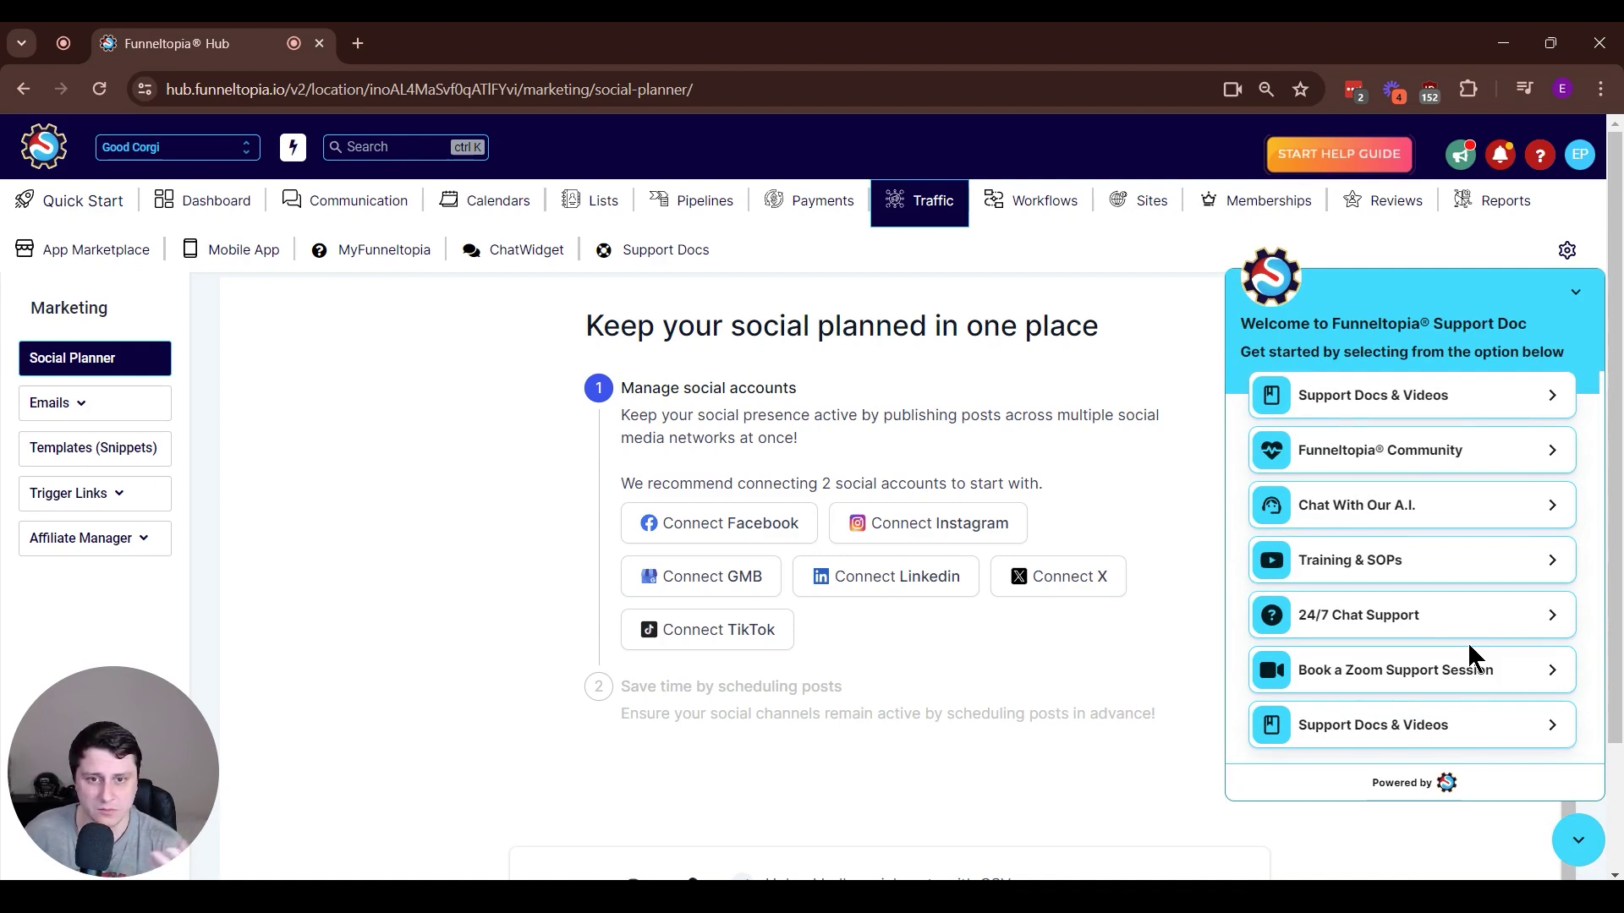
click(1463, 619)
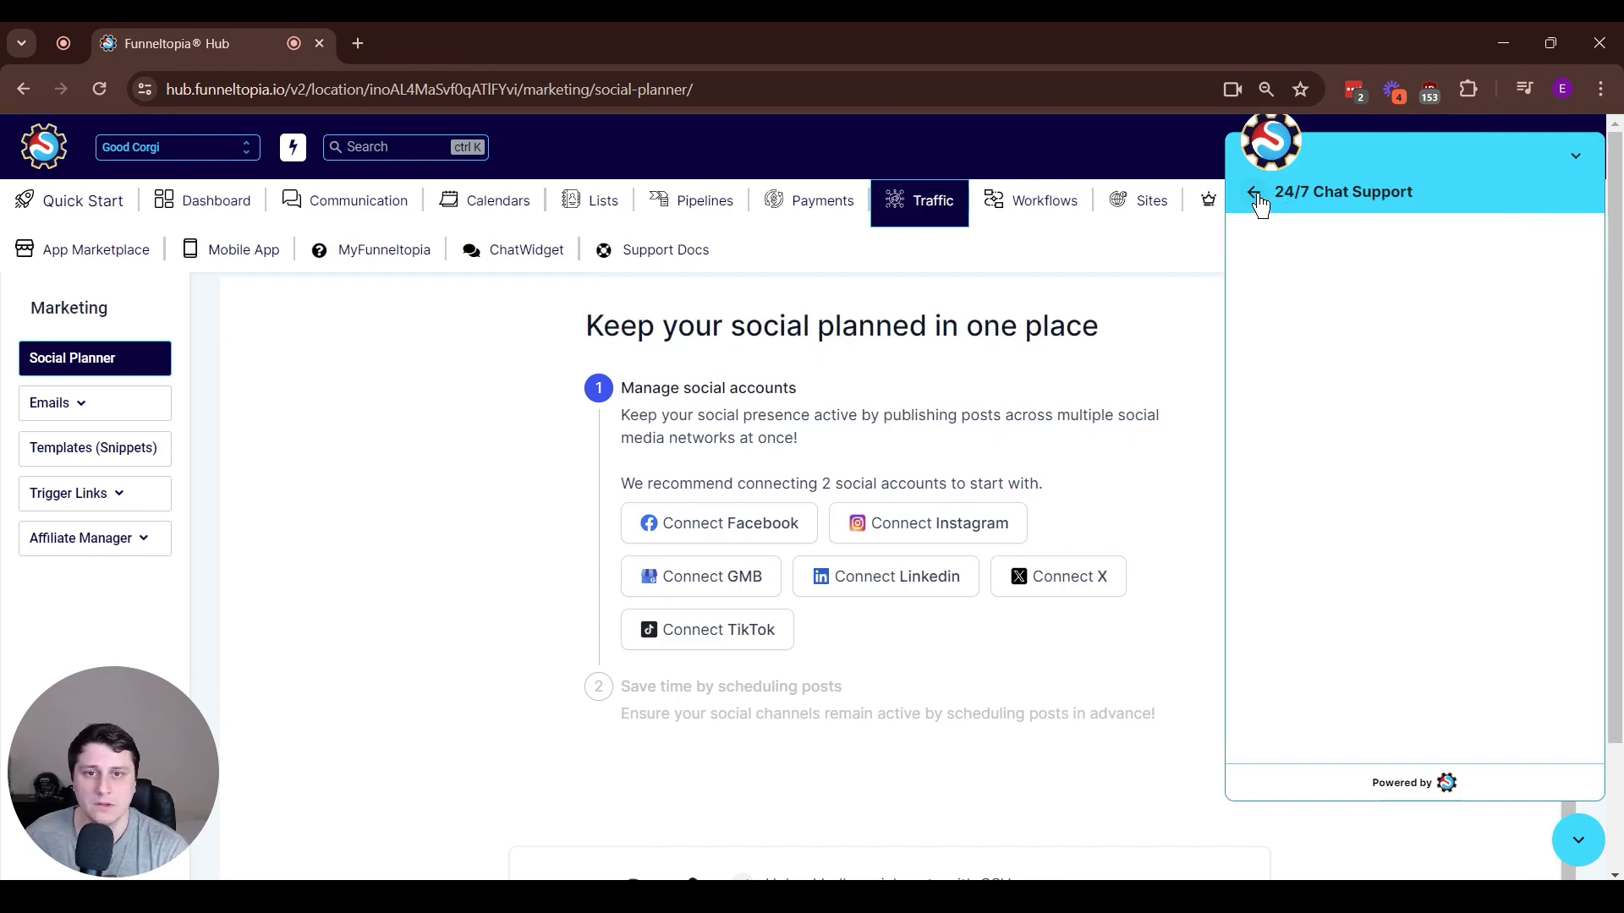
click(1255, 193)
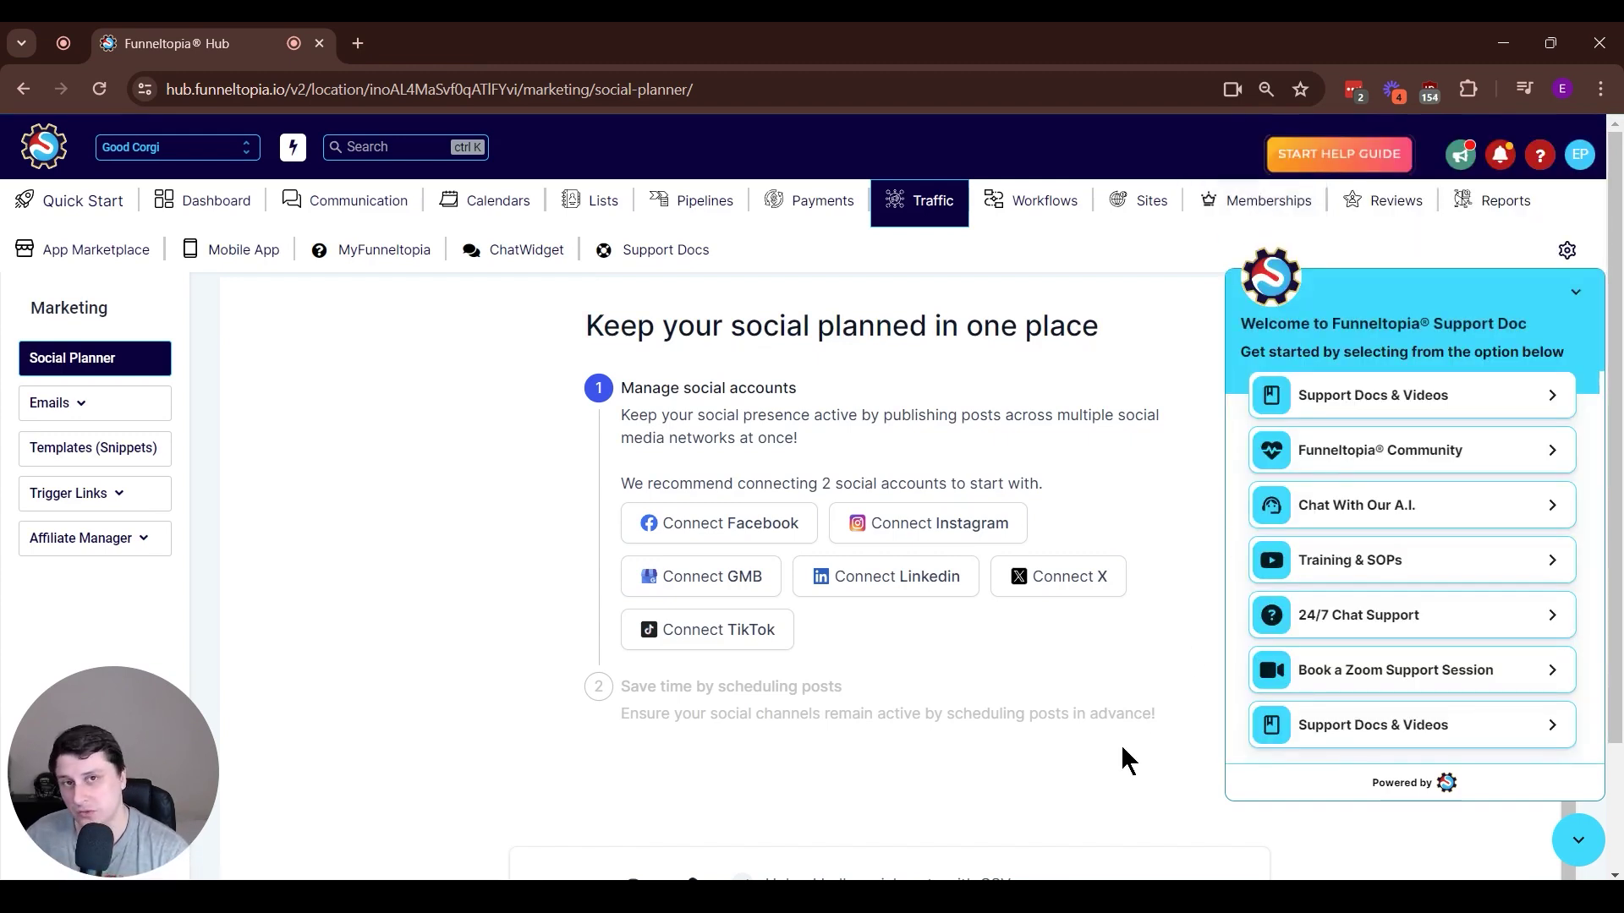